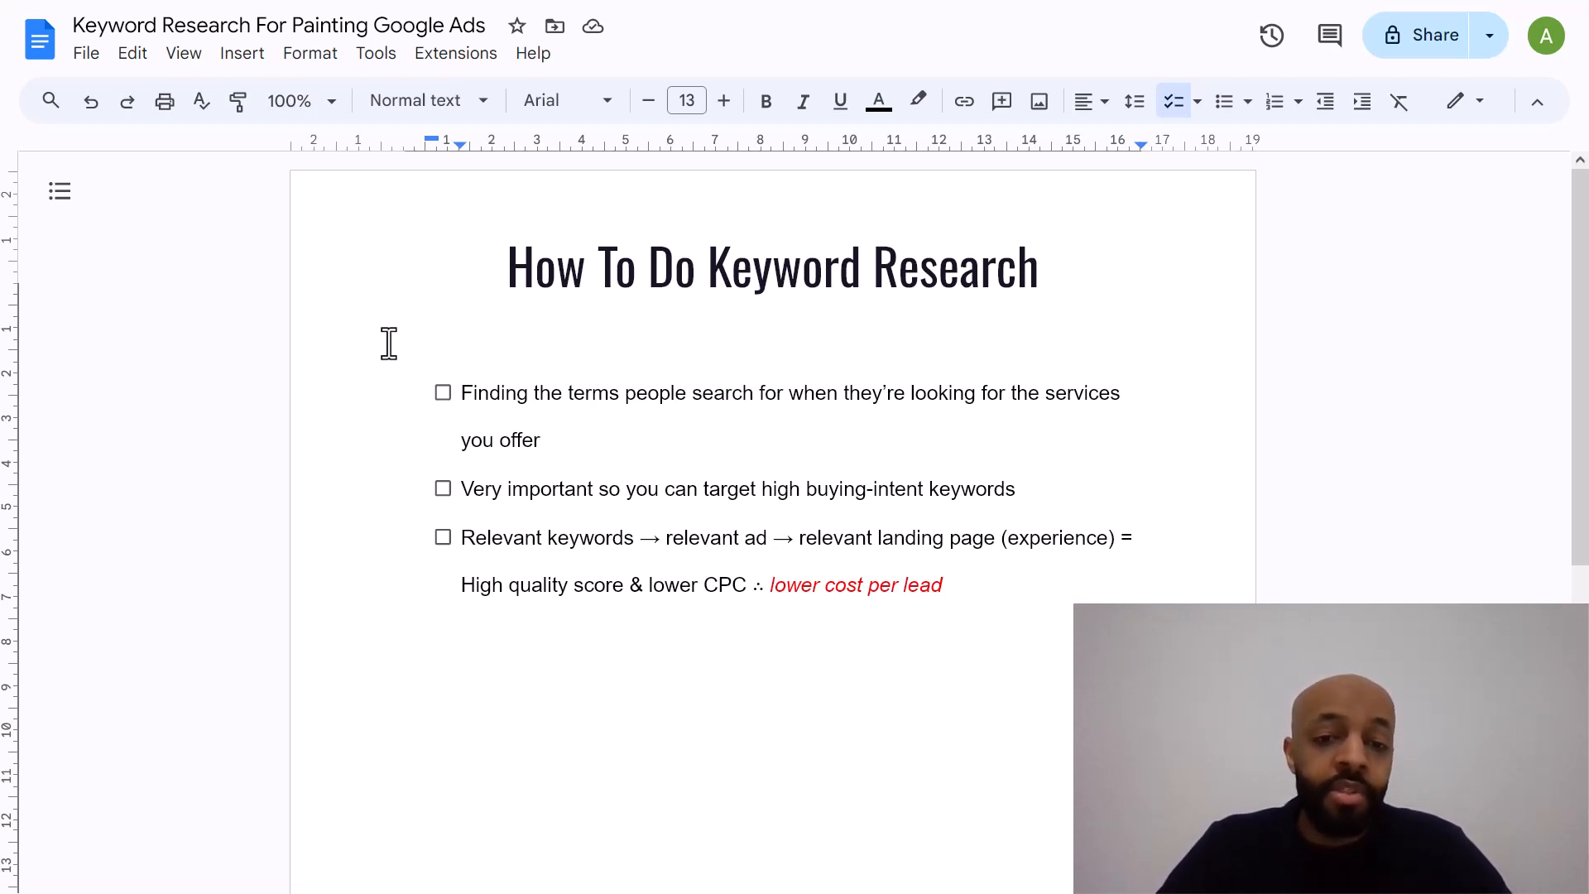
{"action": "left_click", "coordinate": [443, 488]}
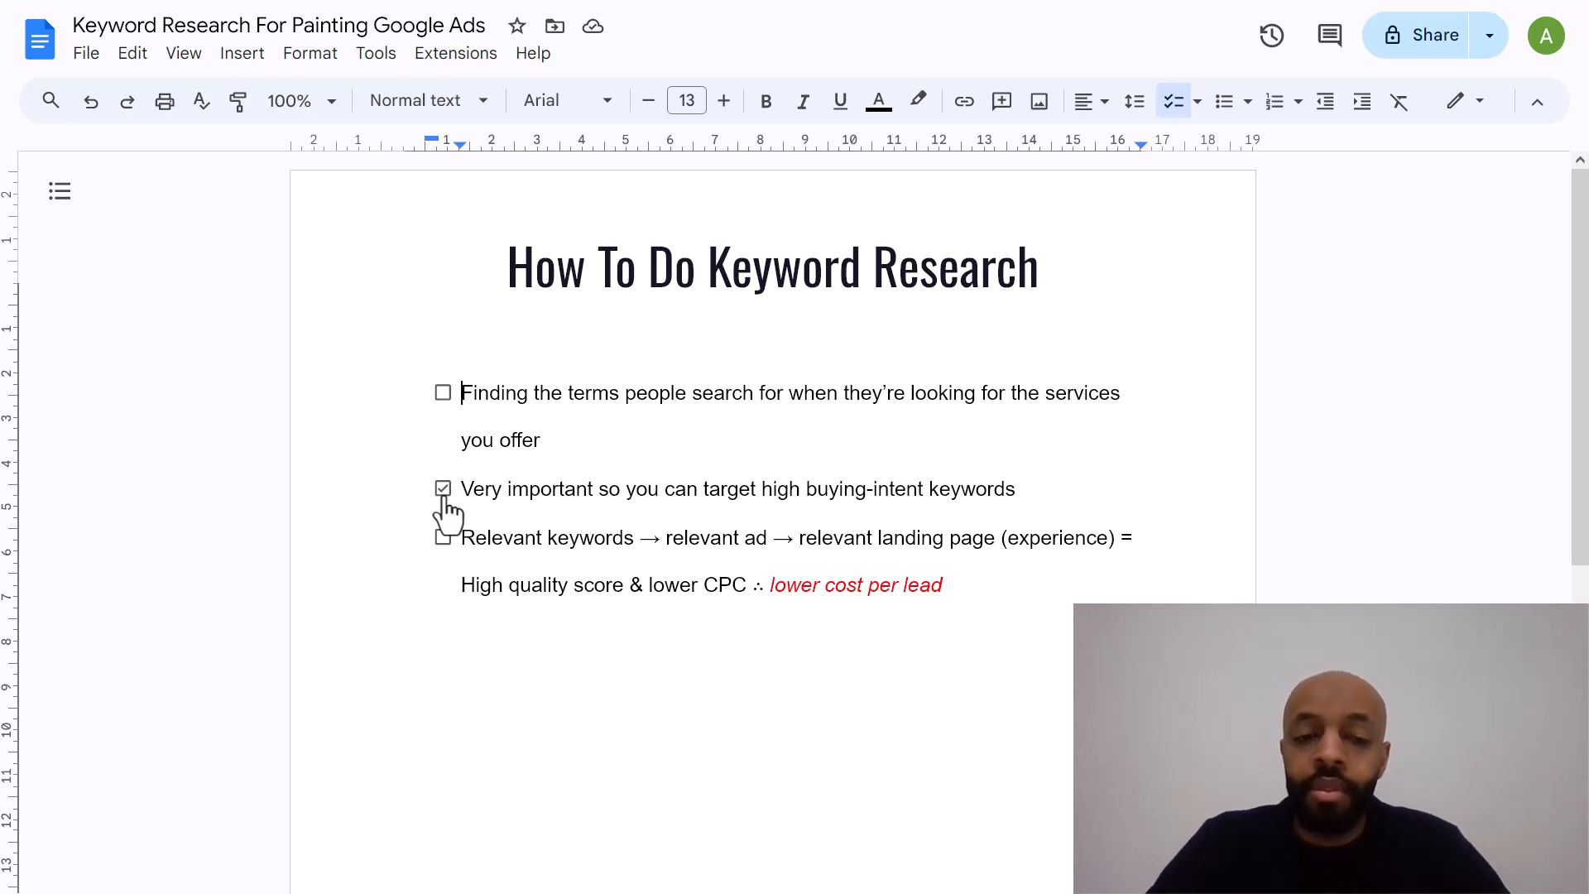
{"action": "left_click", "coordinate": [443, 489]}
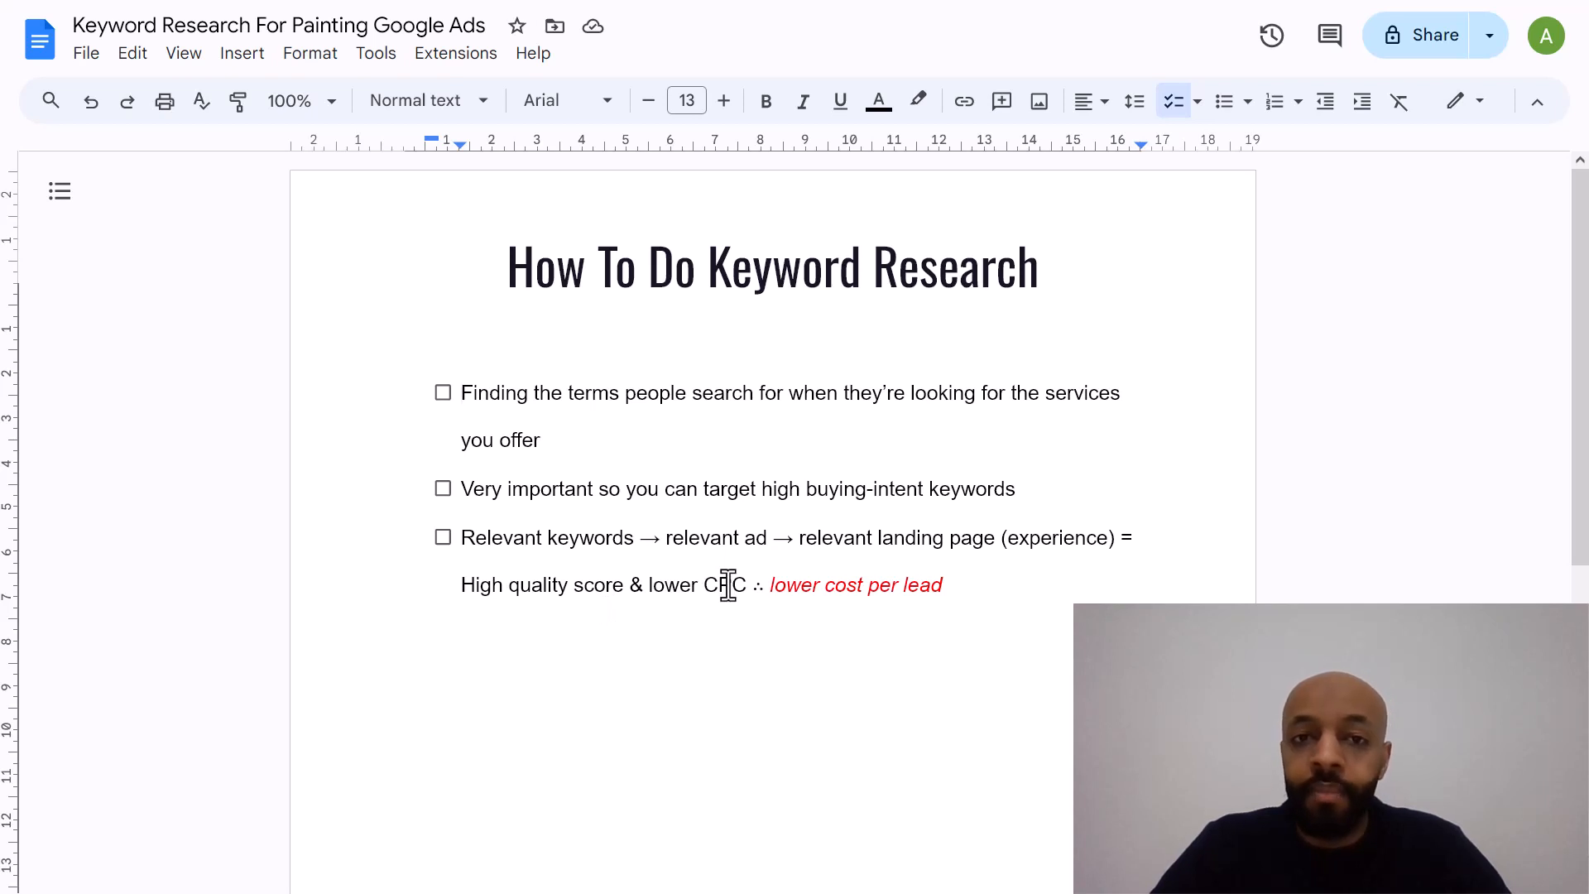
{"action": "left_click", "coordinate": [952, 602]}
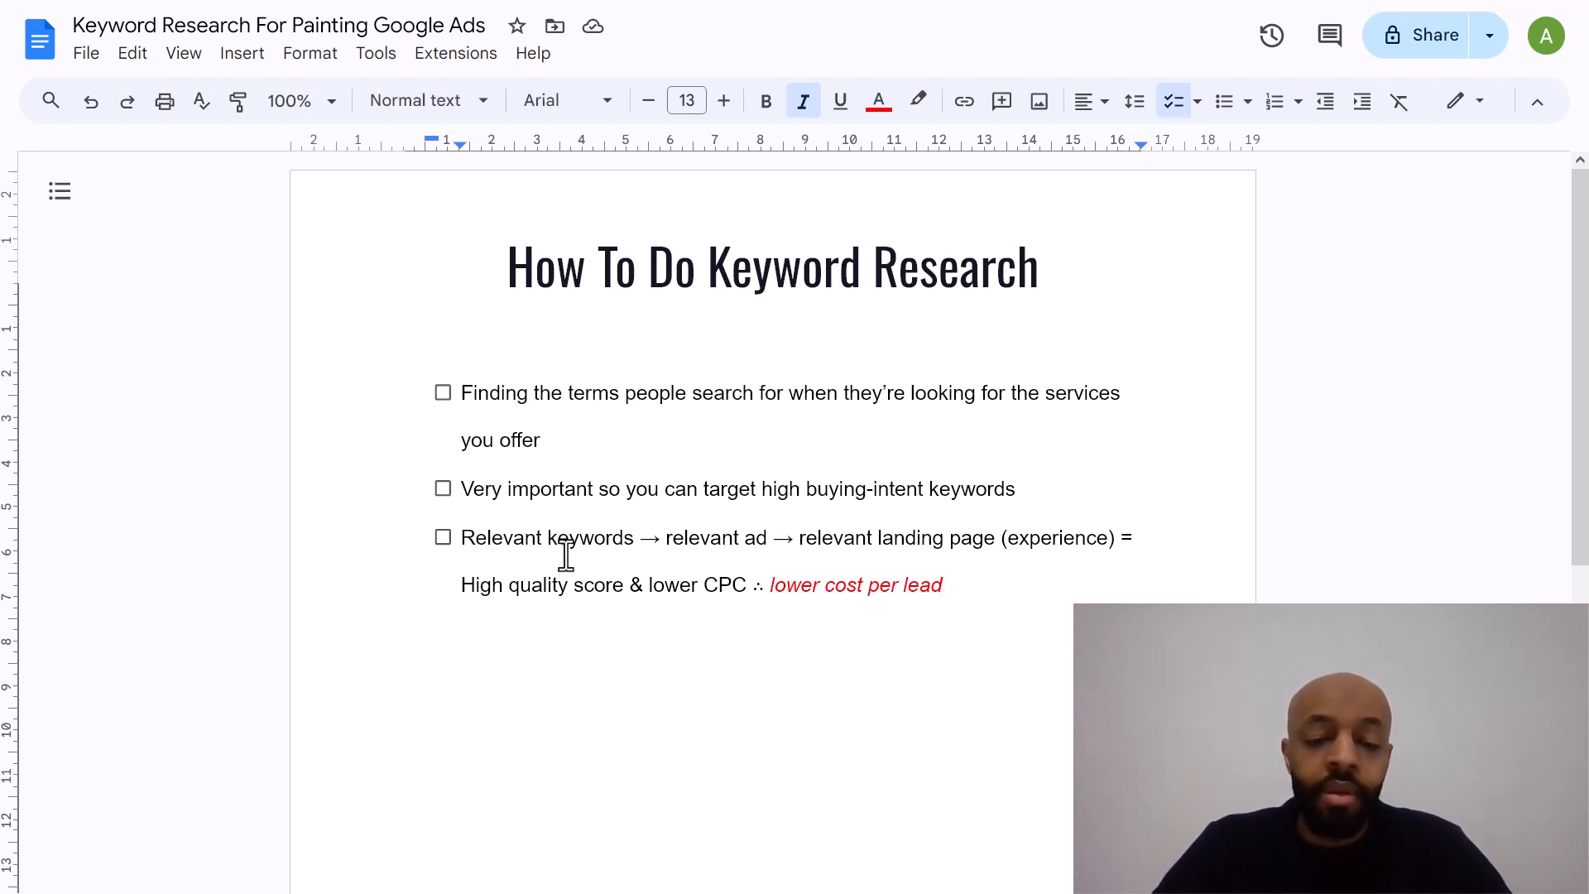
{"action": "left_click", "coordinate": [715, 587]}
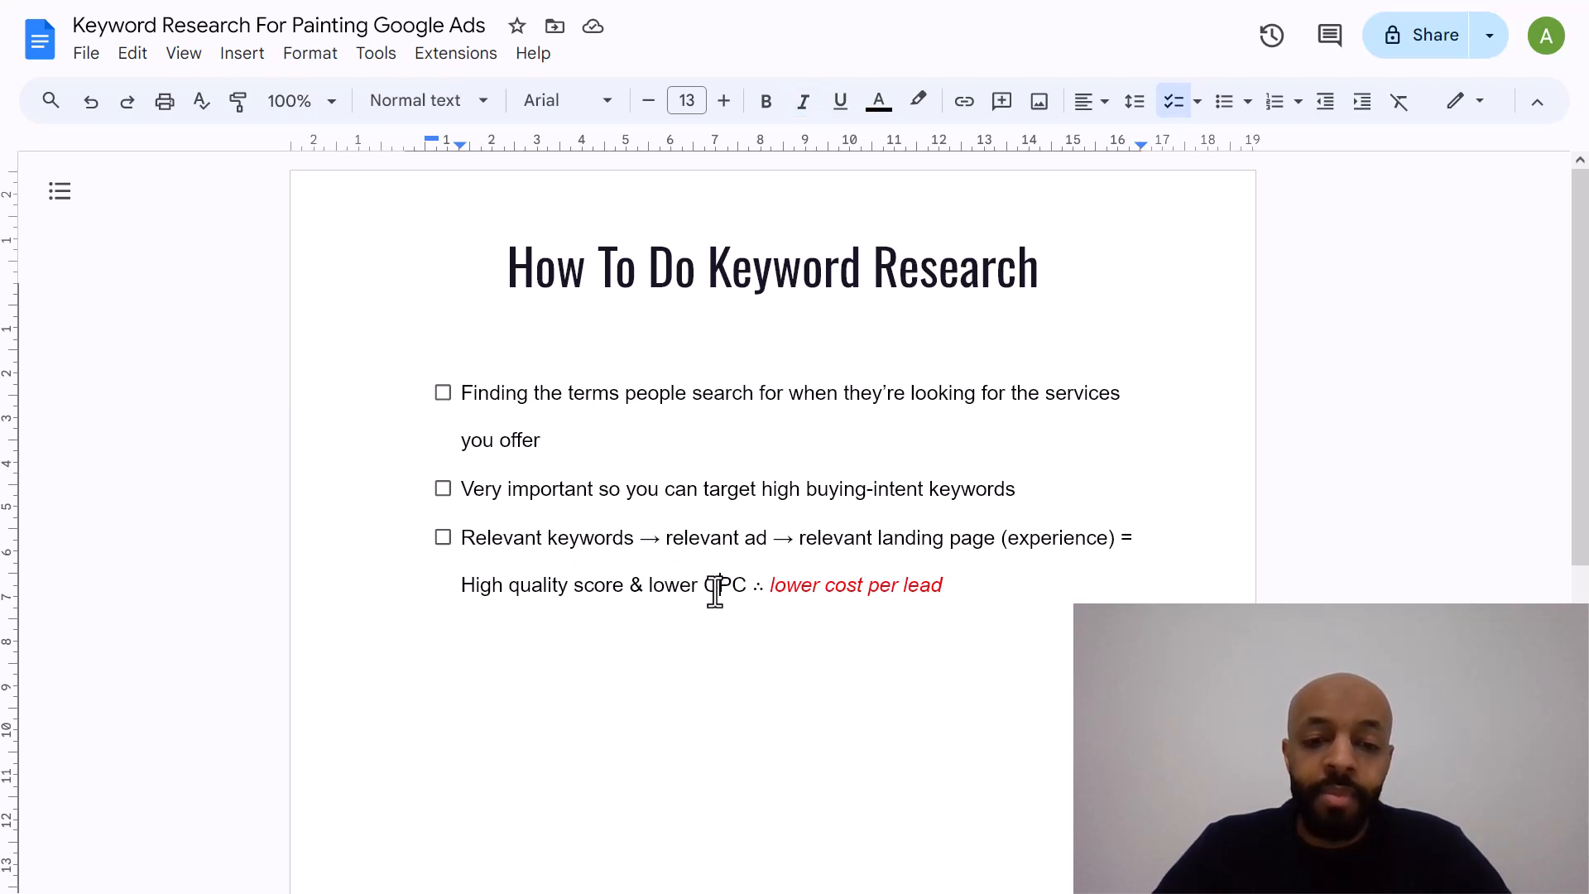
{"action": "double_click", "coordinate": [716, 587]}
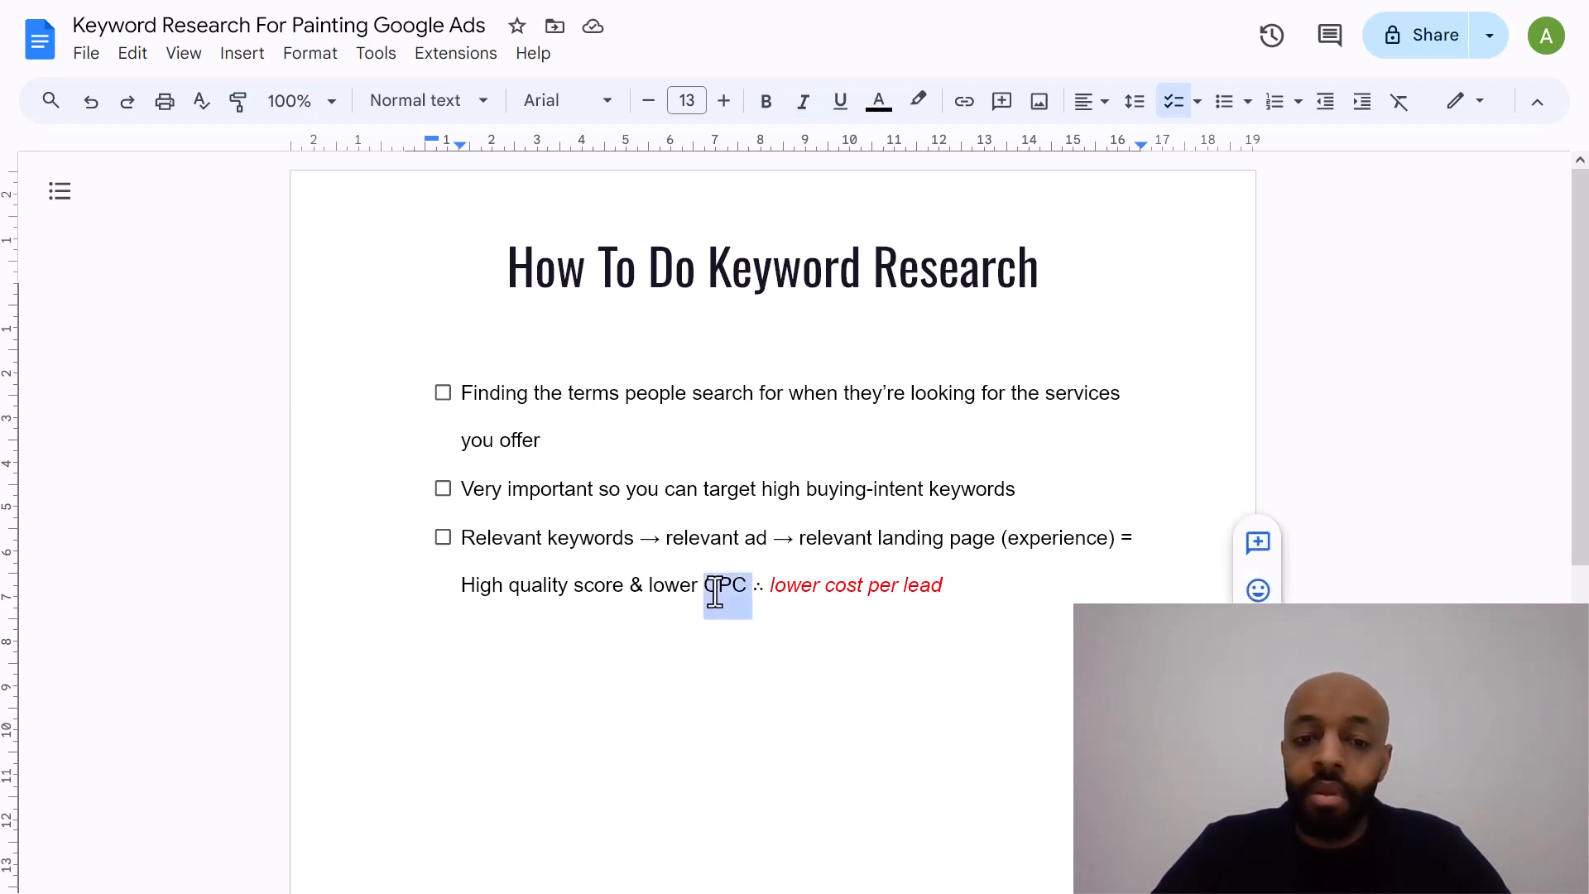
{"action": "left_click", "coordinate": [667, 586]}
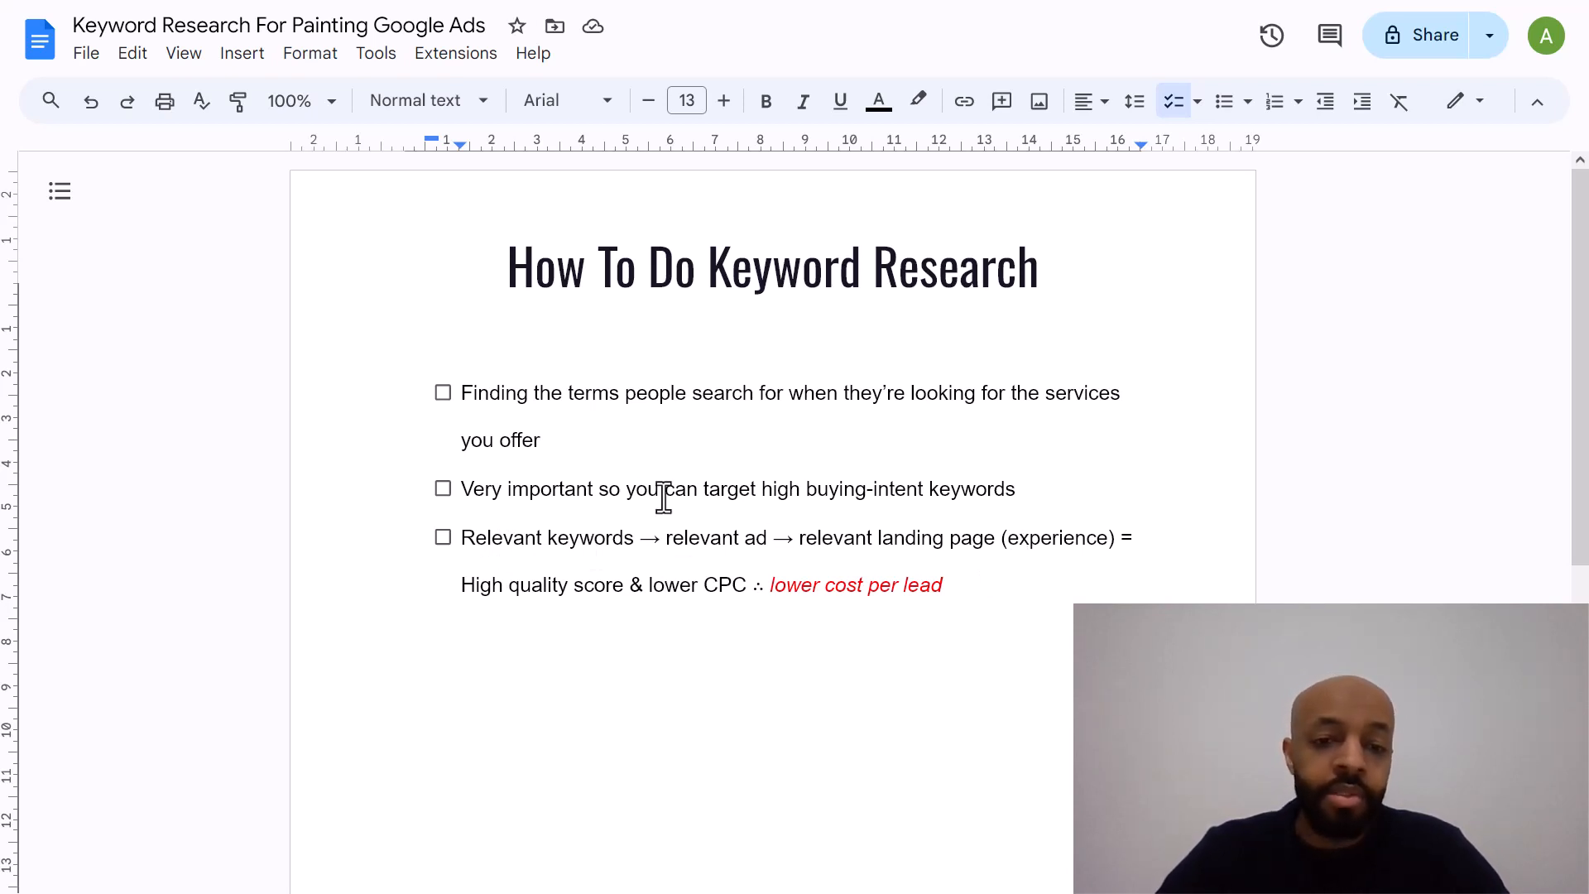
{"action": "double_click", "coordinate": [578, 546]}
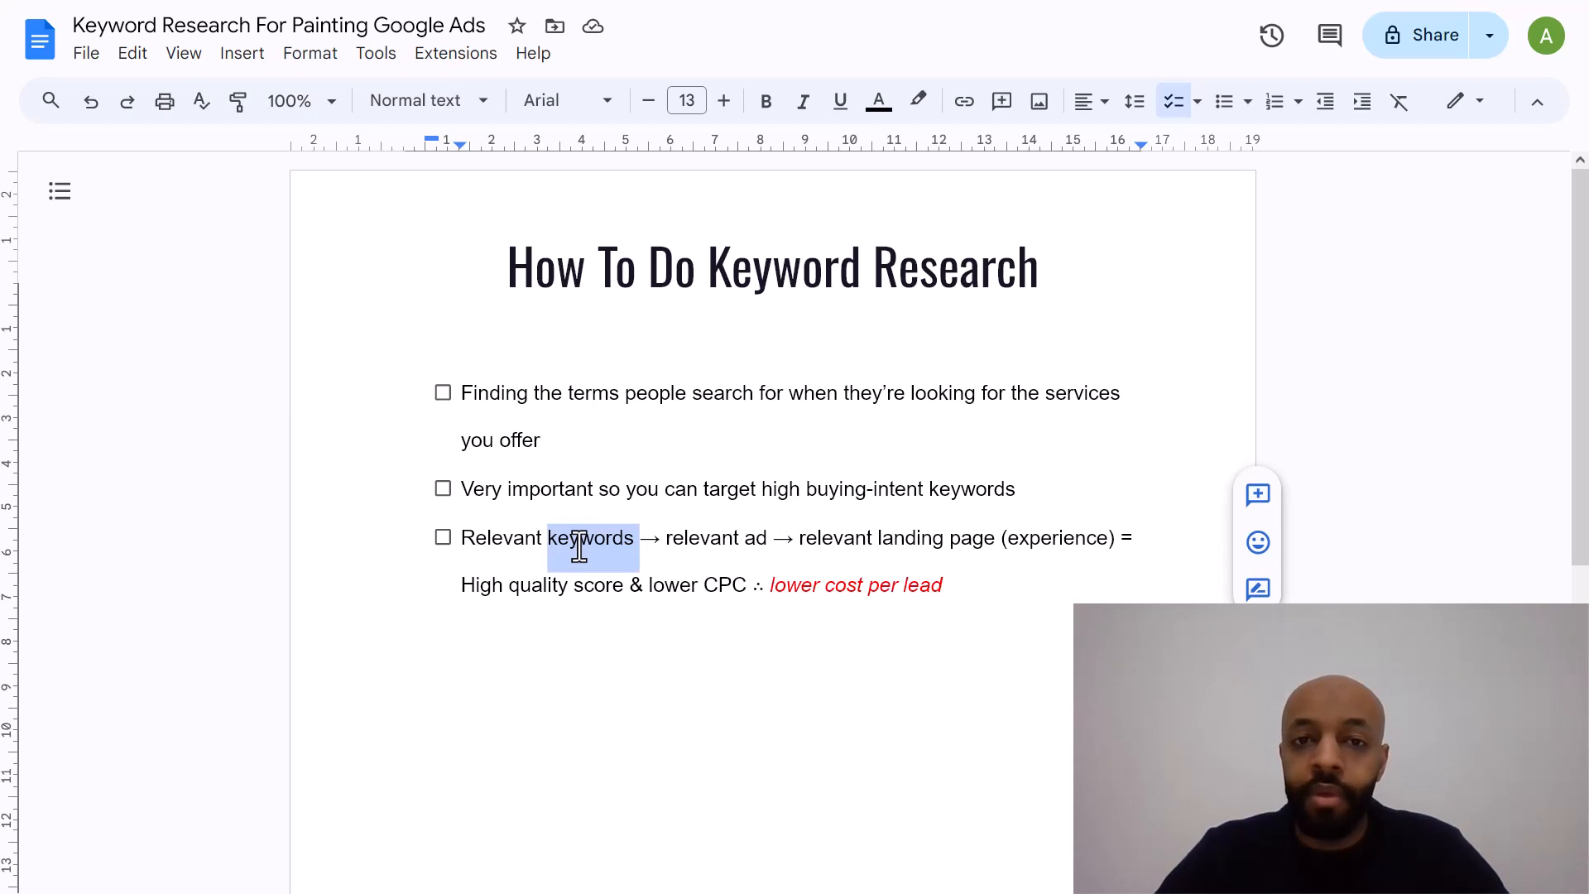
{"action": "left_click", "coordinate": [583, 548]}
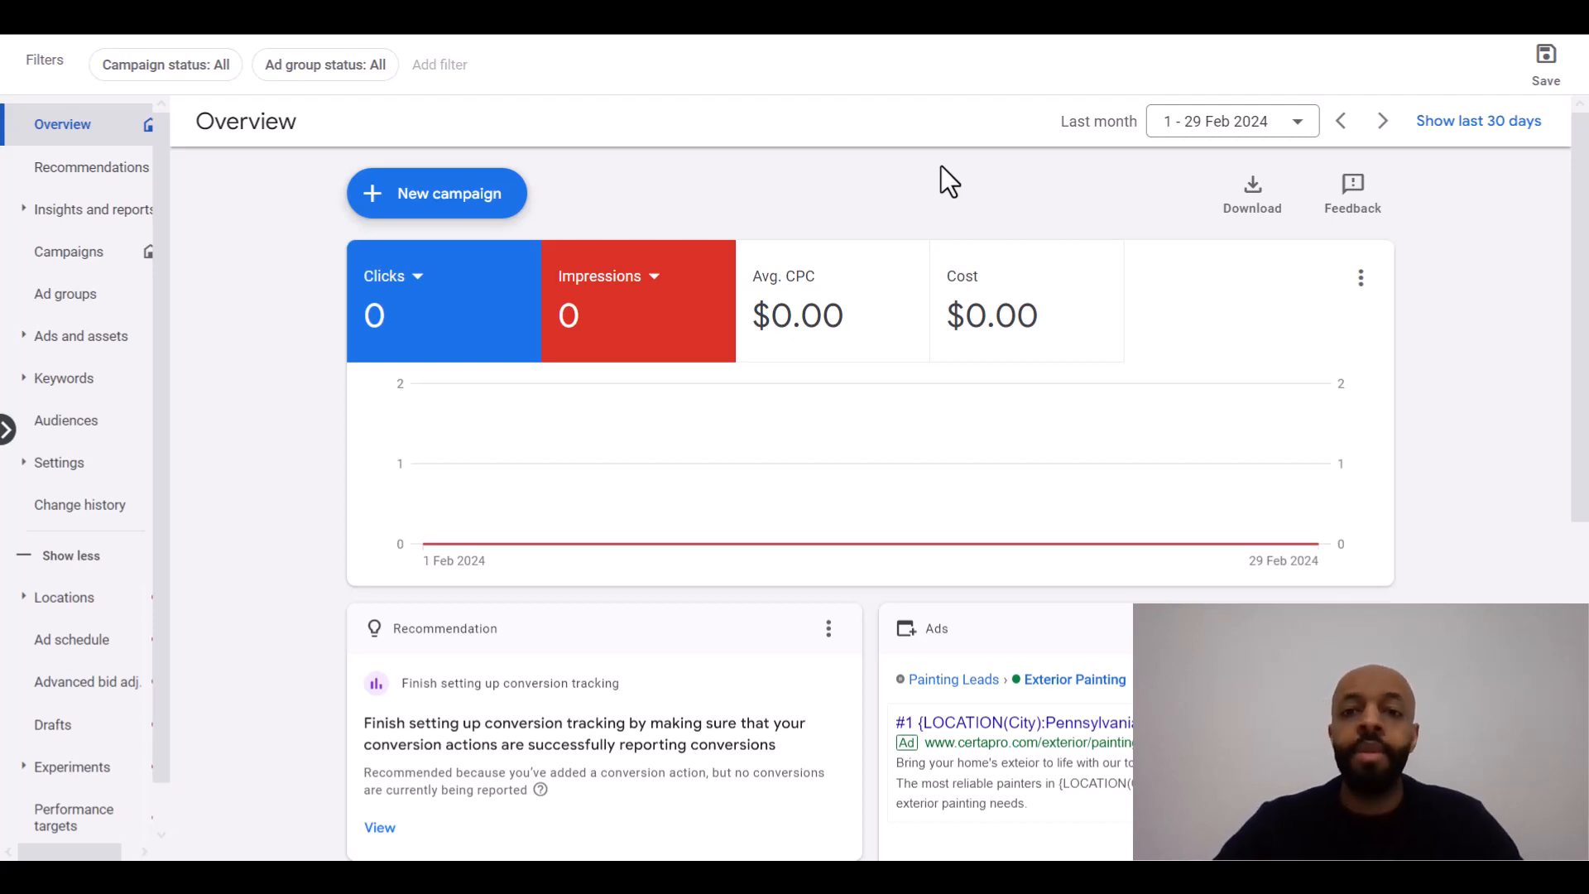
Open Keyword Planner in Google Ads and start discovering new keywords
{"action": "left_click", "coordinate": [1058, 38]}
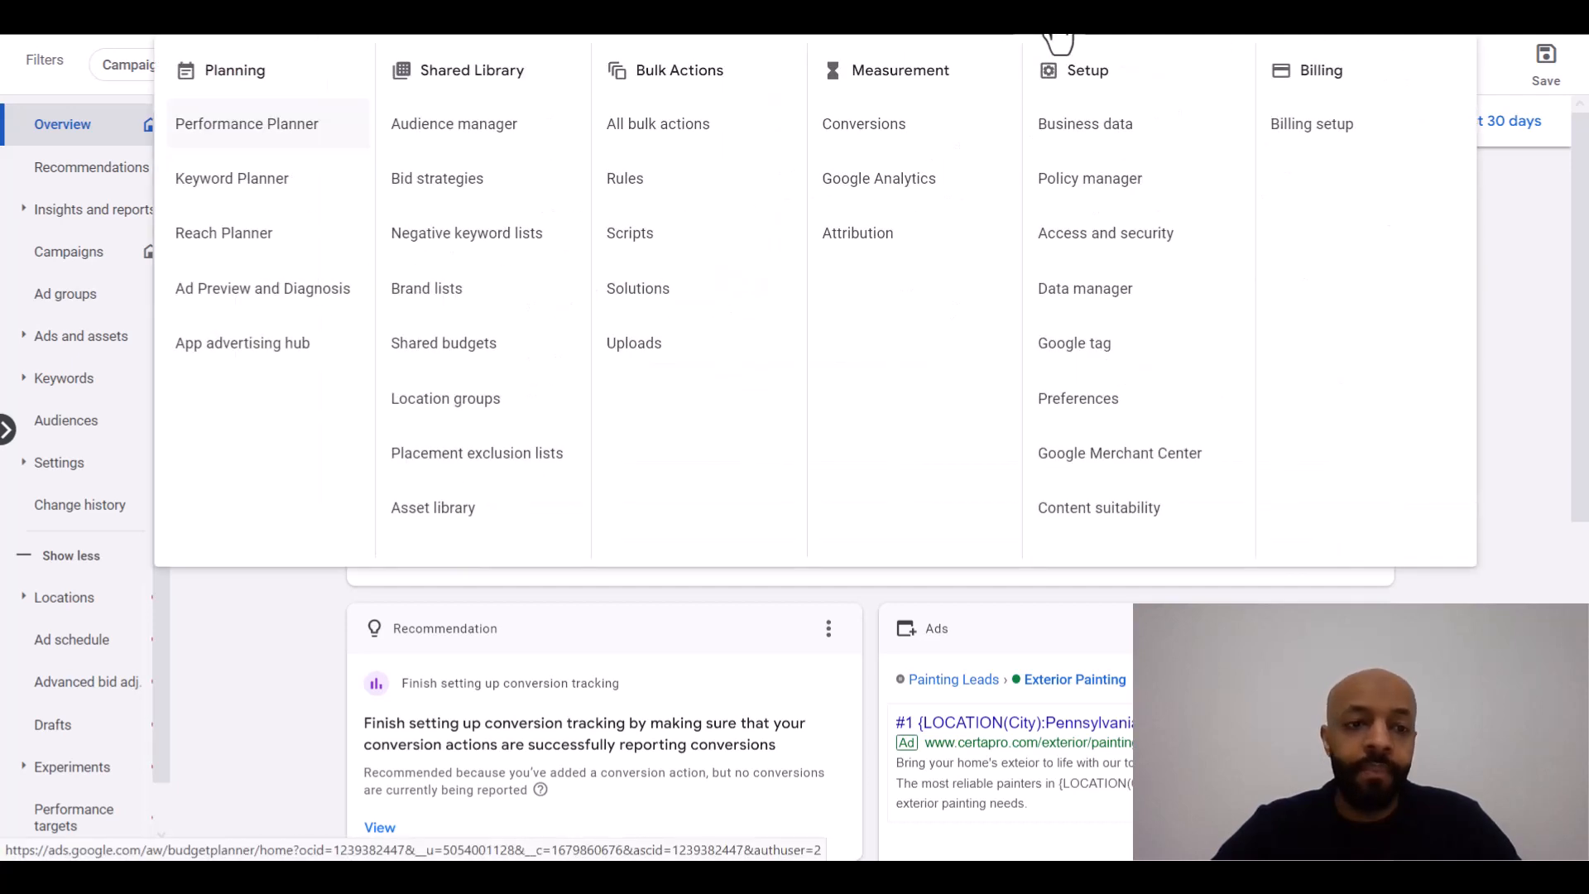
{"action": "left_click", "coordinate": [262, 213]}
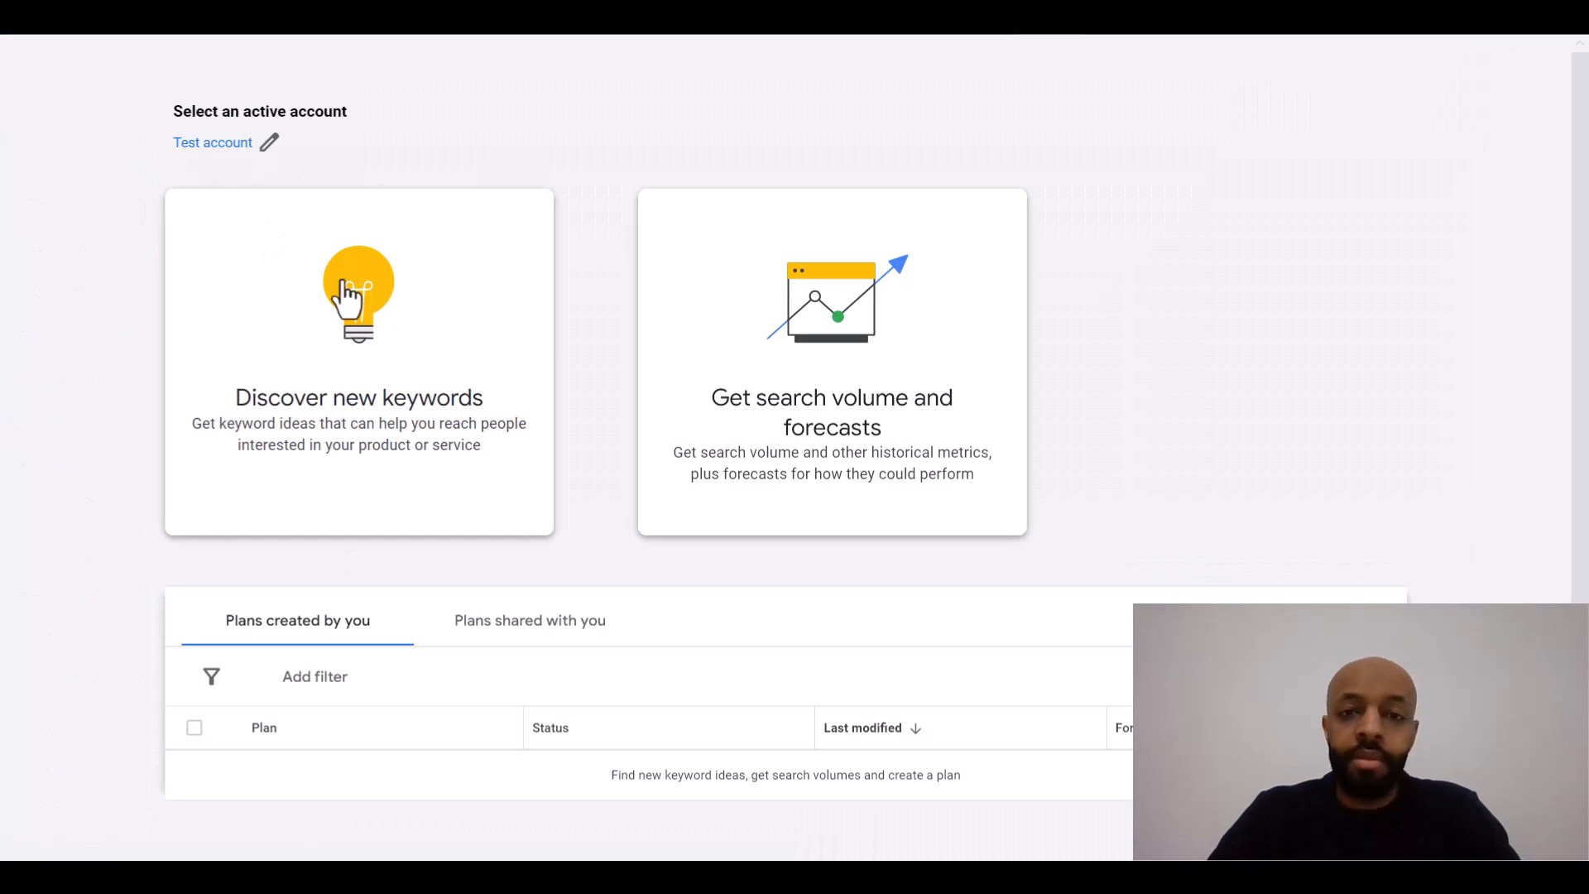
{"action": "left_click", "coordinate": [338, 366]}
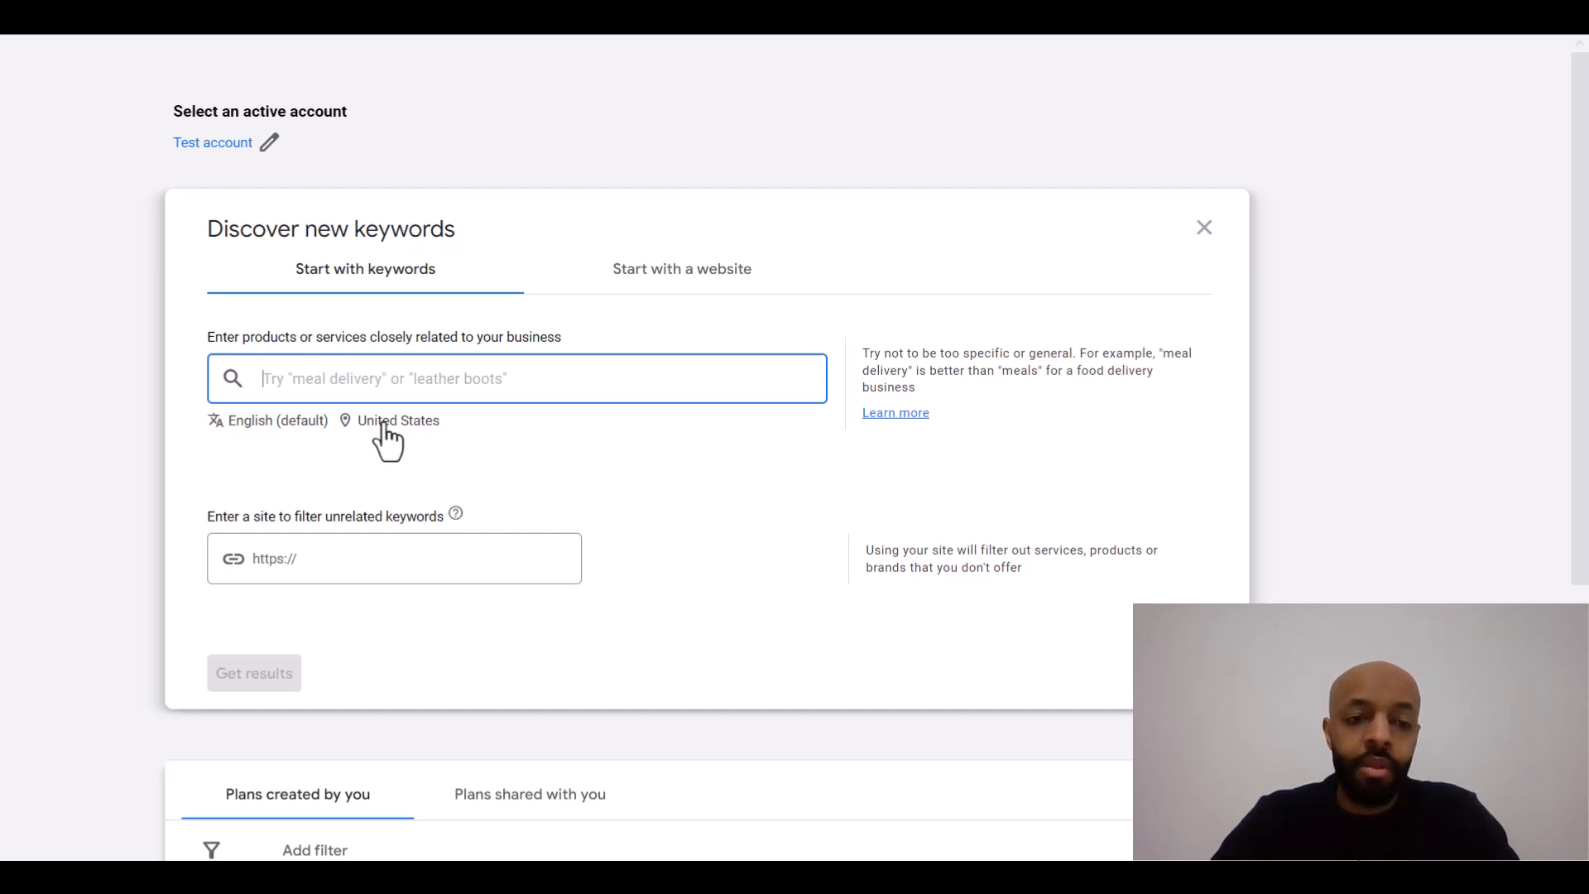
Replace the United States with the state of Pennsylvania as the targeted location for the keyword search and save it
{"action": "left_click", "coordinate": [386, 423]}
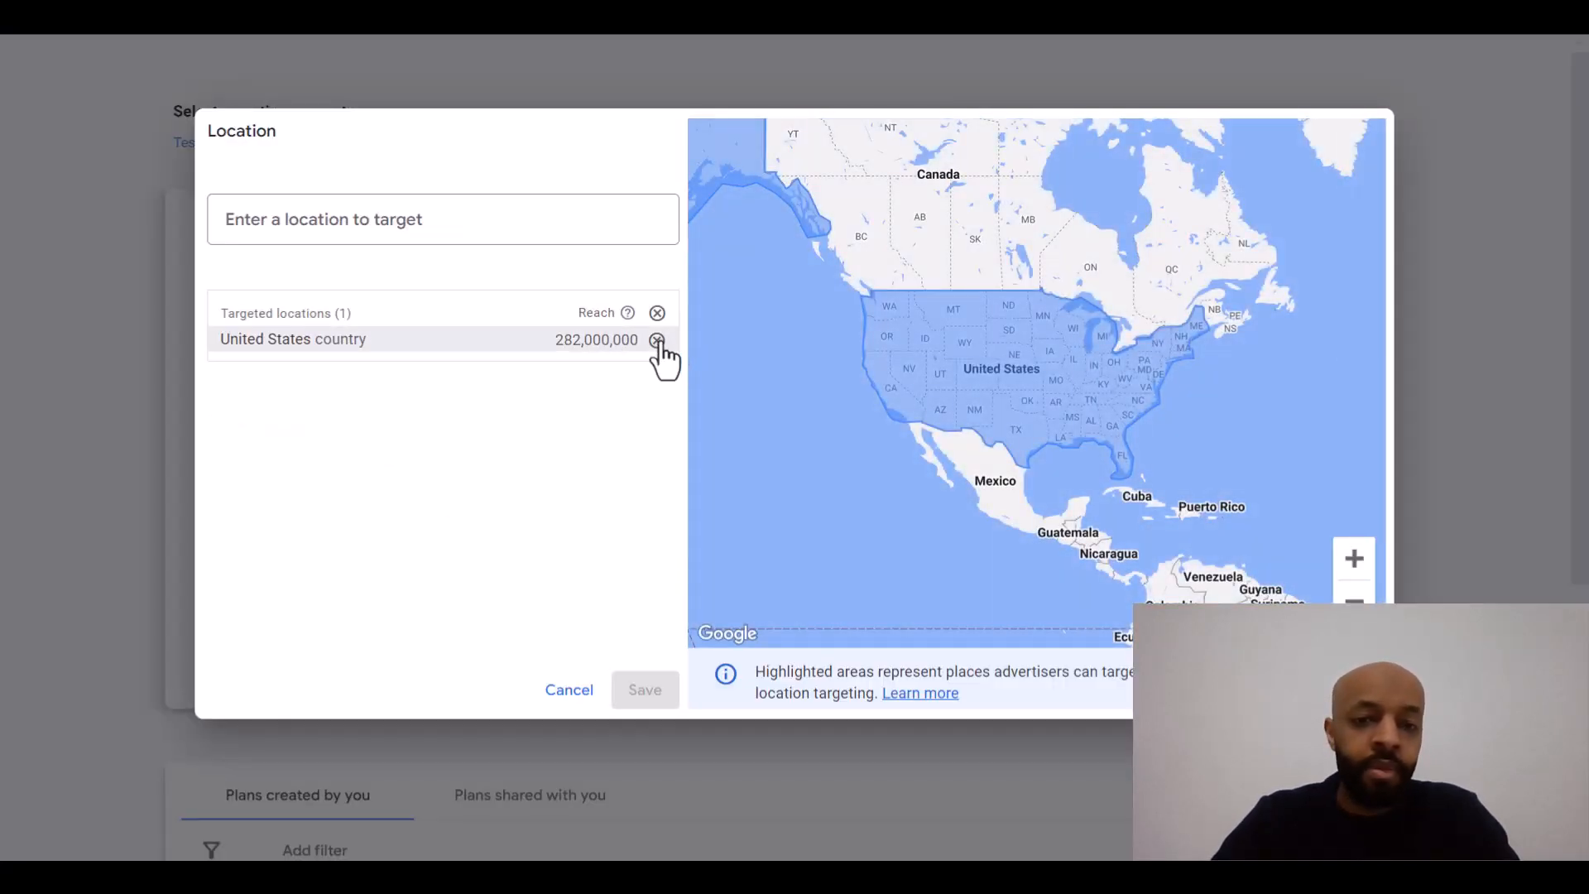
{"action": "left_click", "coordinate": [656, 340]}
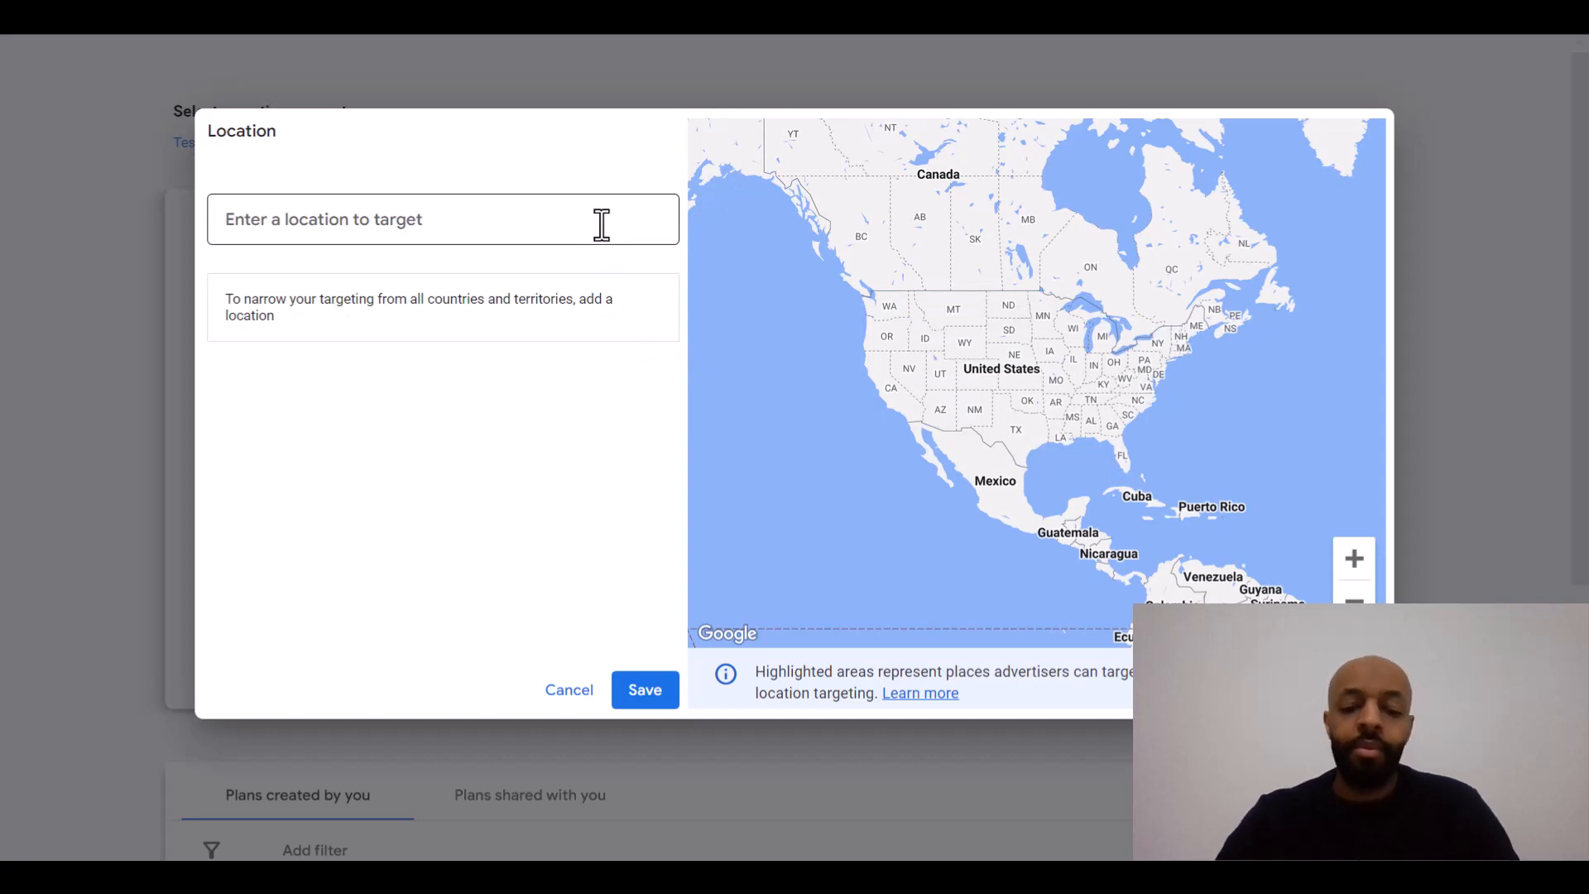
{"action": "type", "text": "penn"}
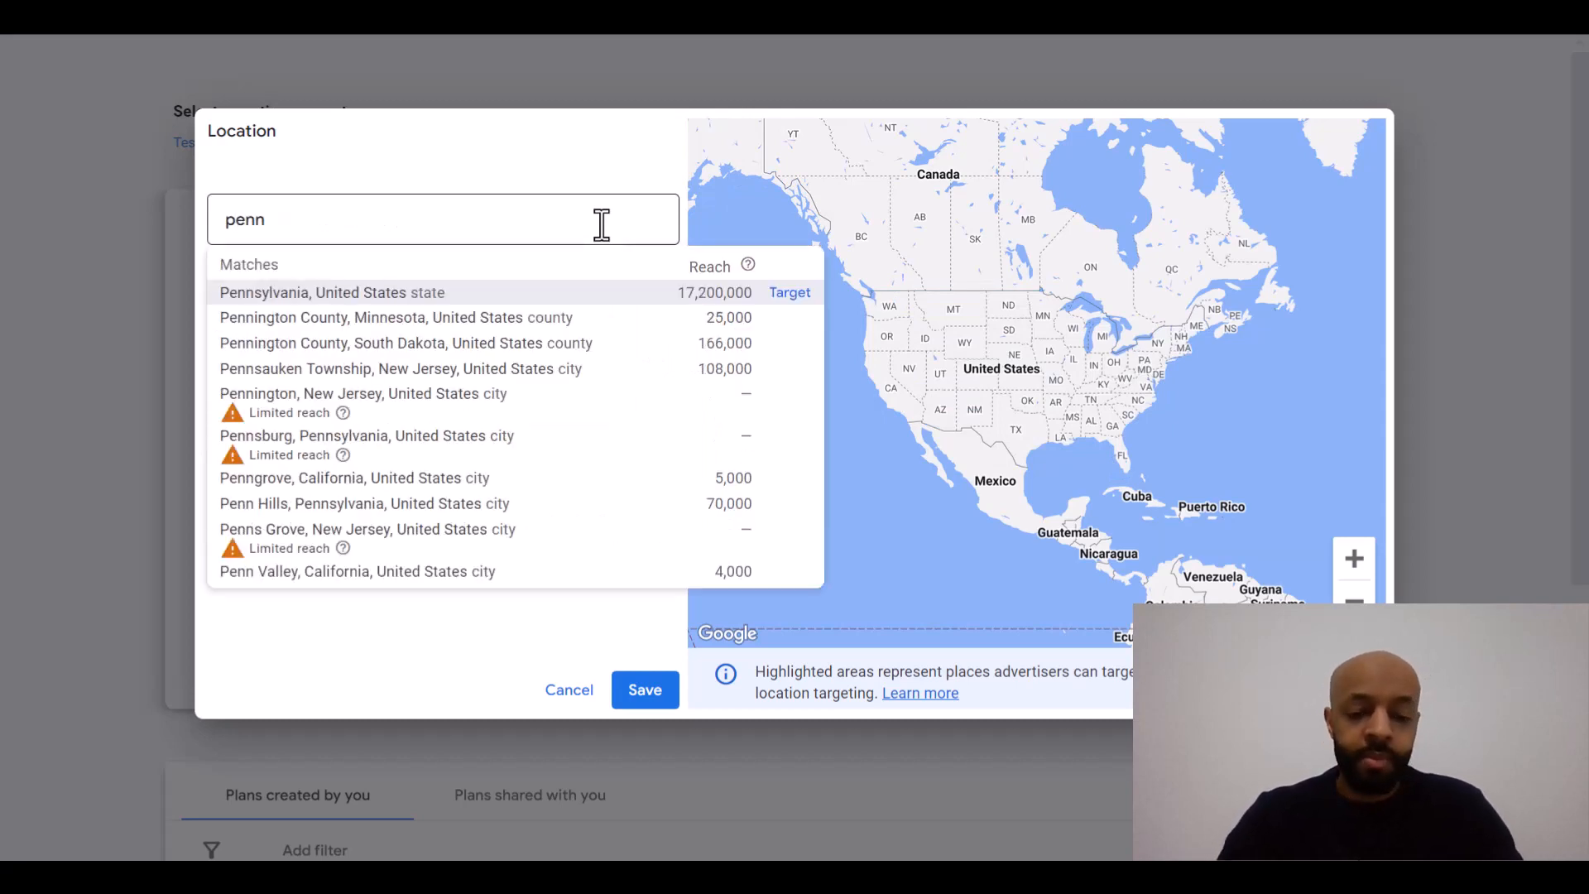
{"action": "type", "text": "s"}
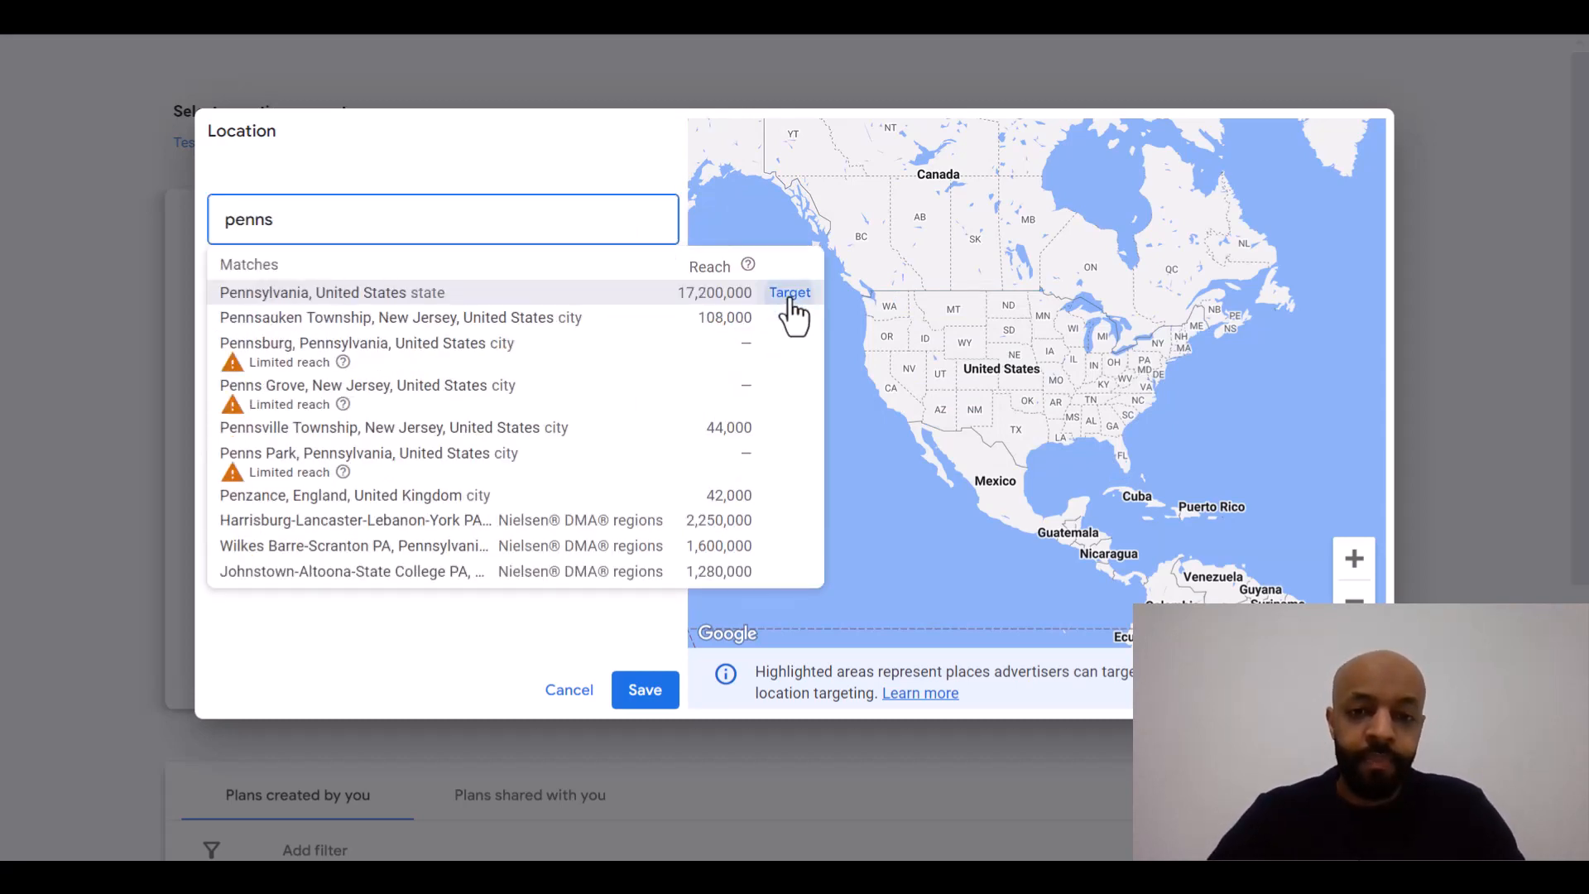
{"action": "left_click", "coordinate": [790, 295]}
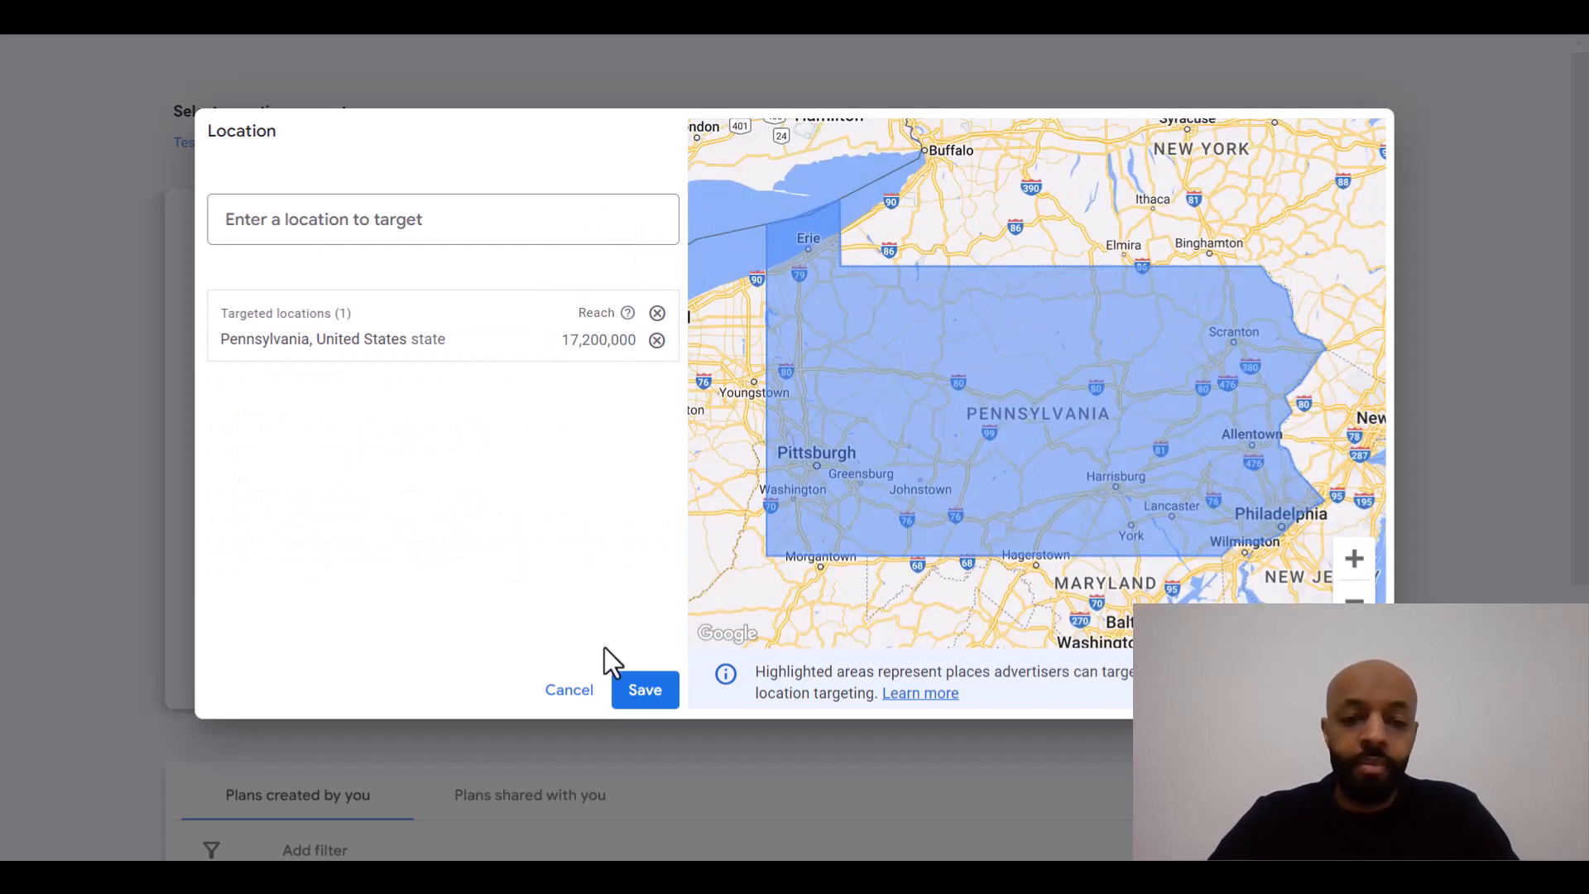
{"action": "left_click", "coordinate": [644, 689]}
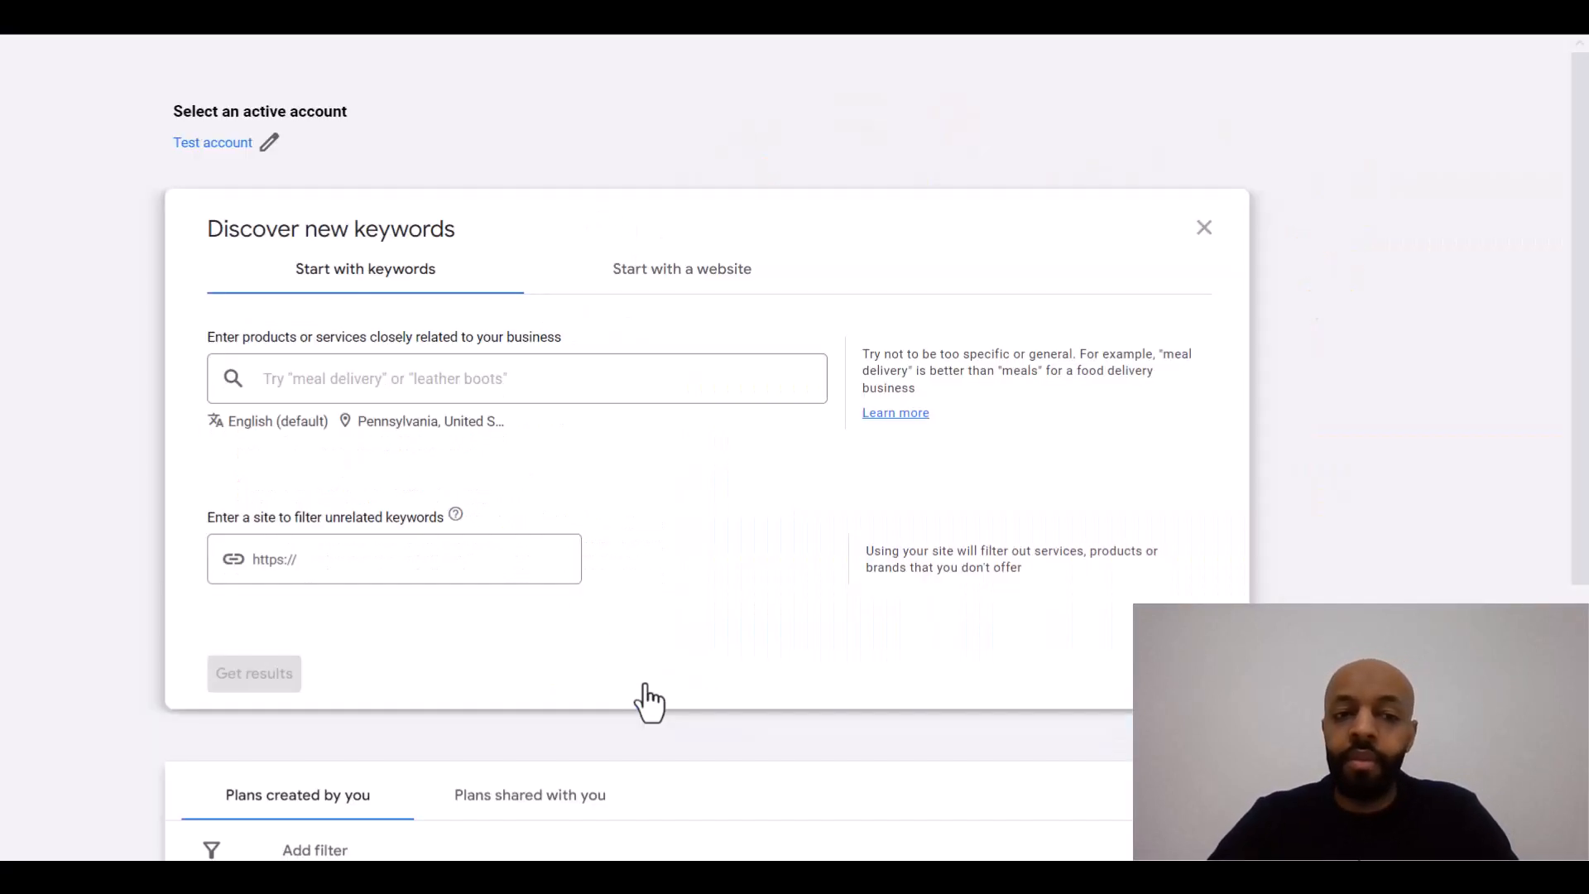
Enter "interior painters near me" and "interior painting company" as the seed keywords for the business's services
{"action": "left_click", "coordinate": [504, 378]}
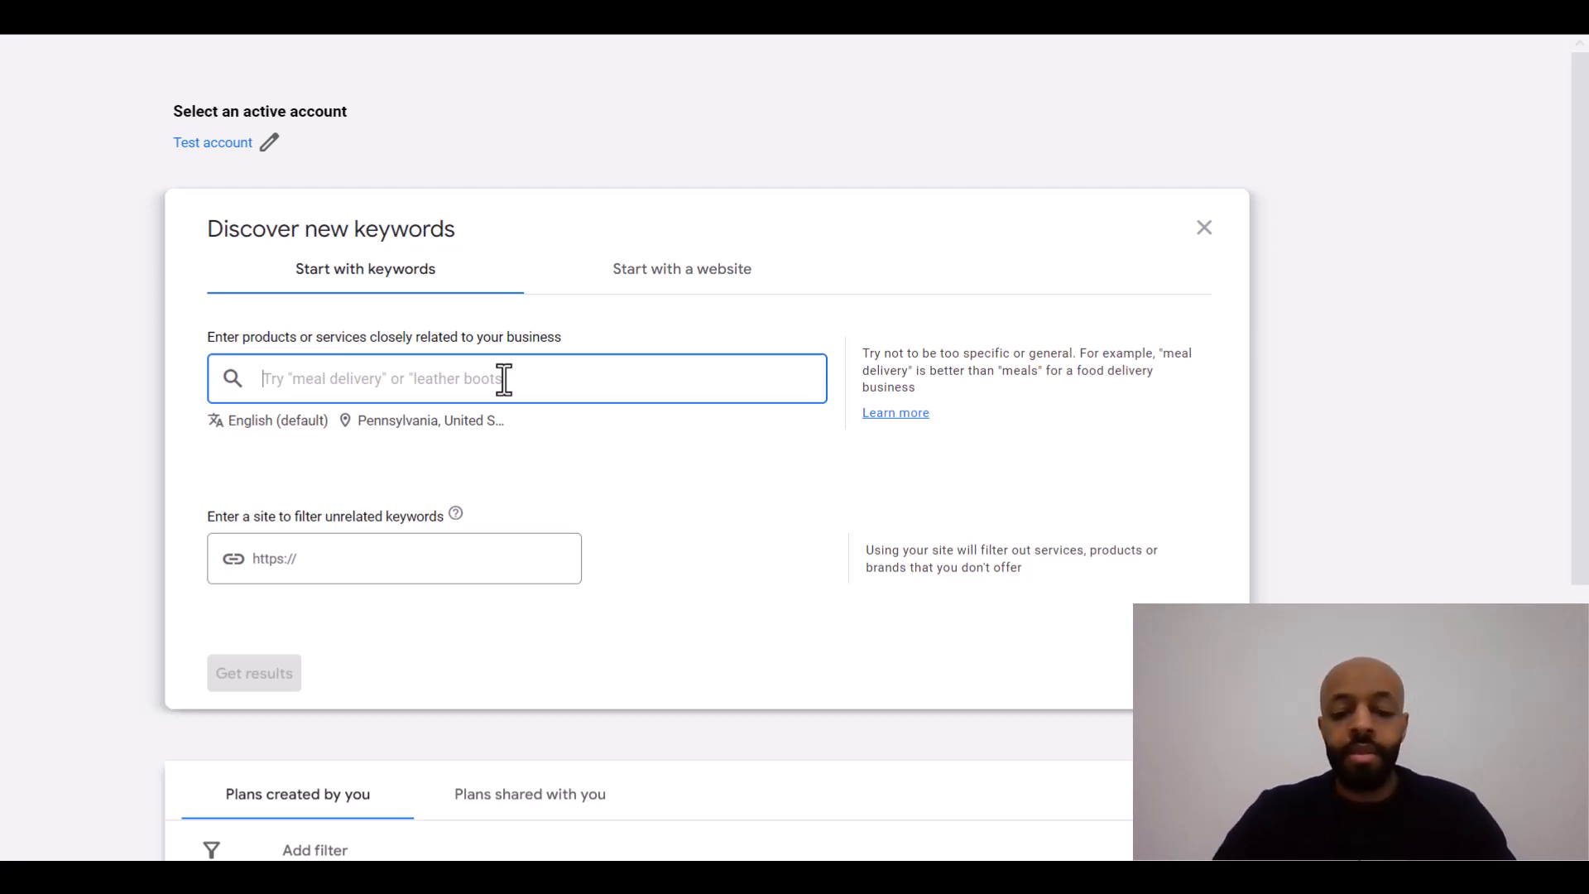
{"action": "type", "text": "inter"}
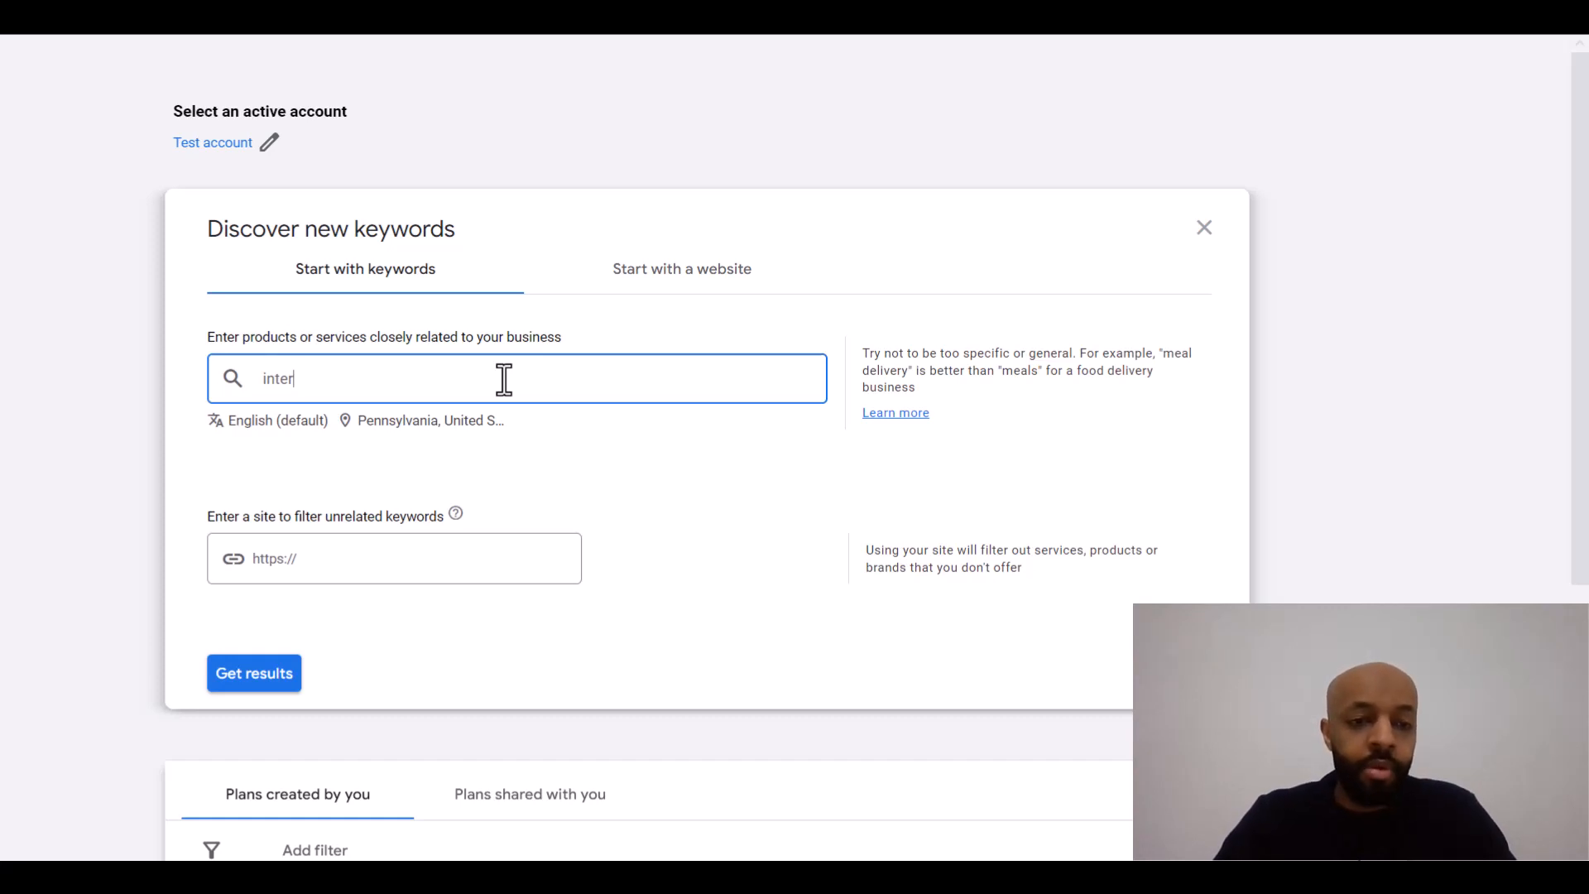
{"action": "type", "text": "ior painte"}
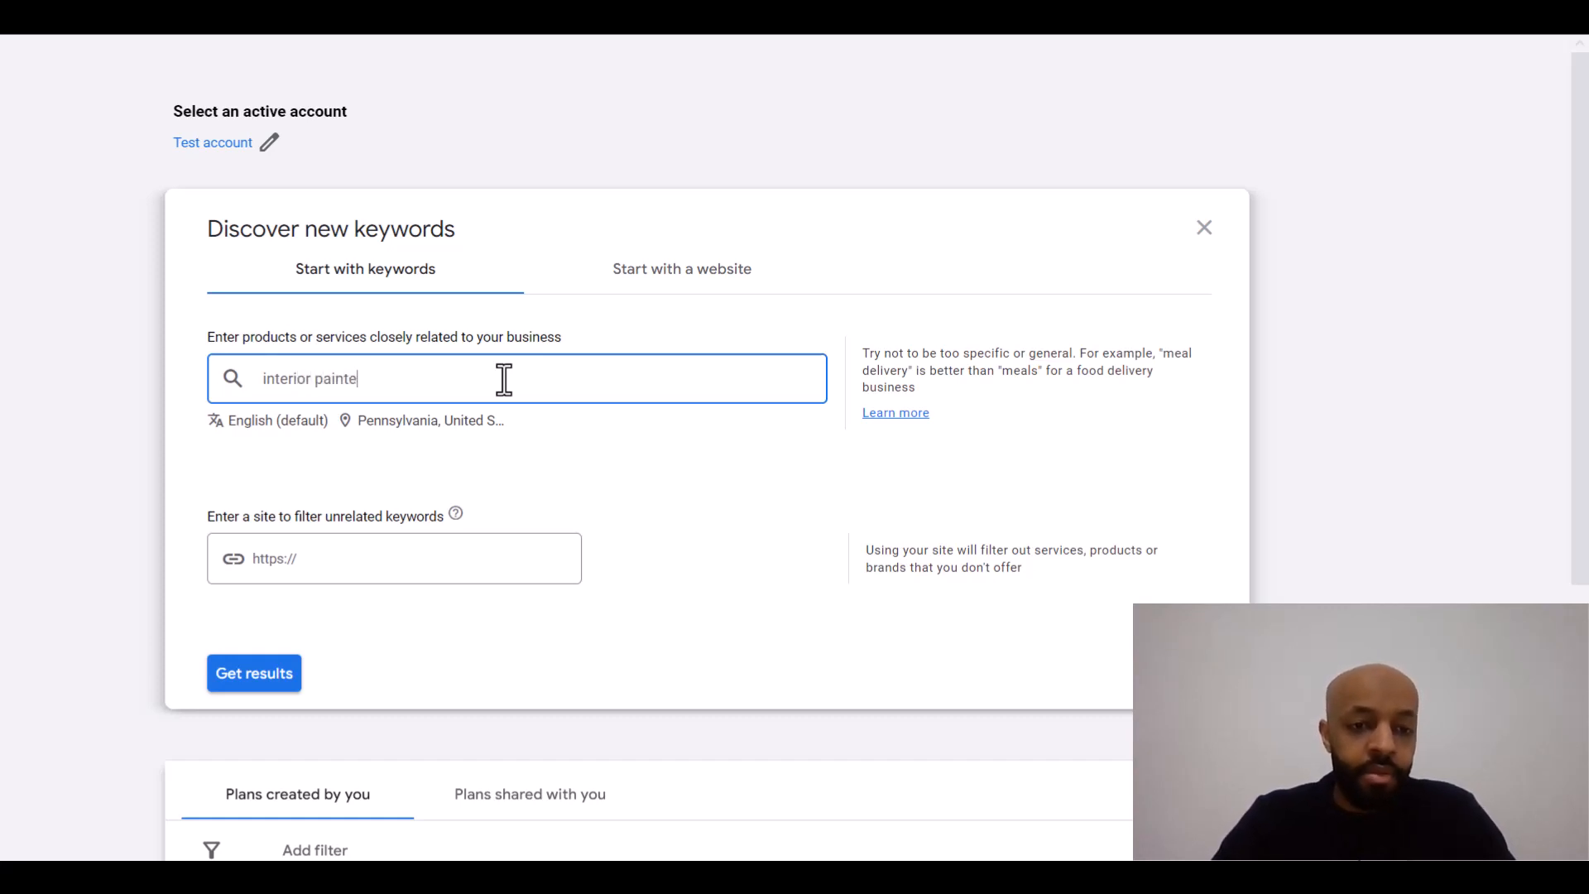
{"action": "type", "text": "rs near me"}
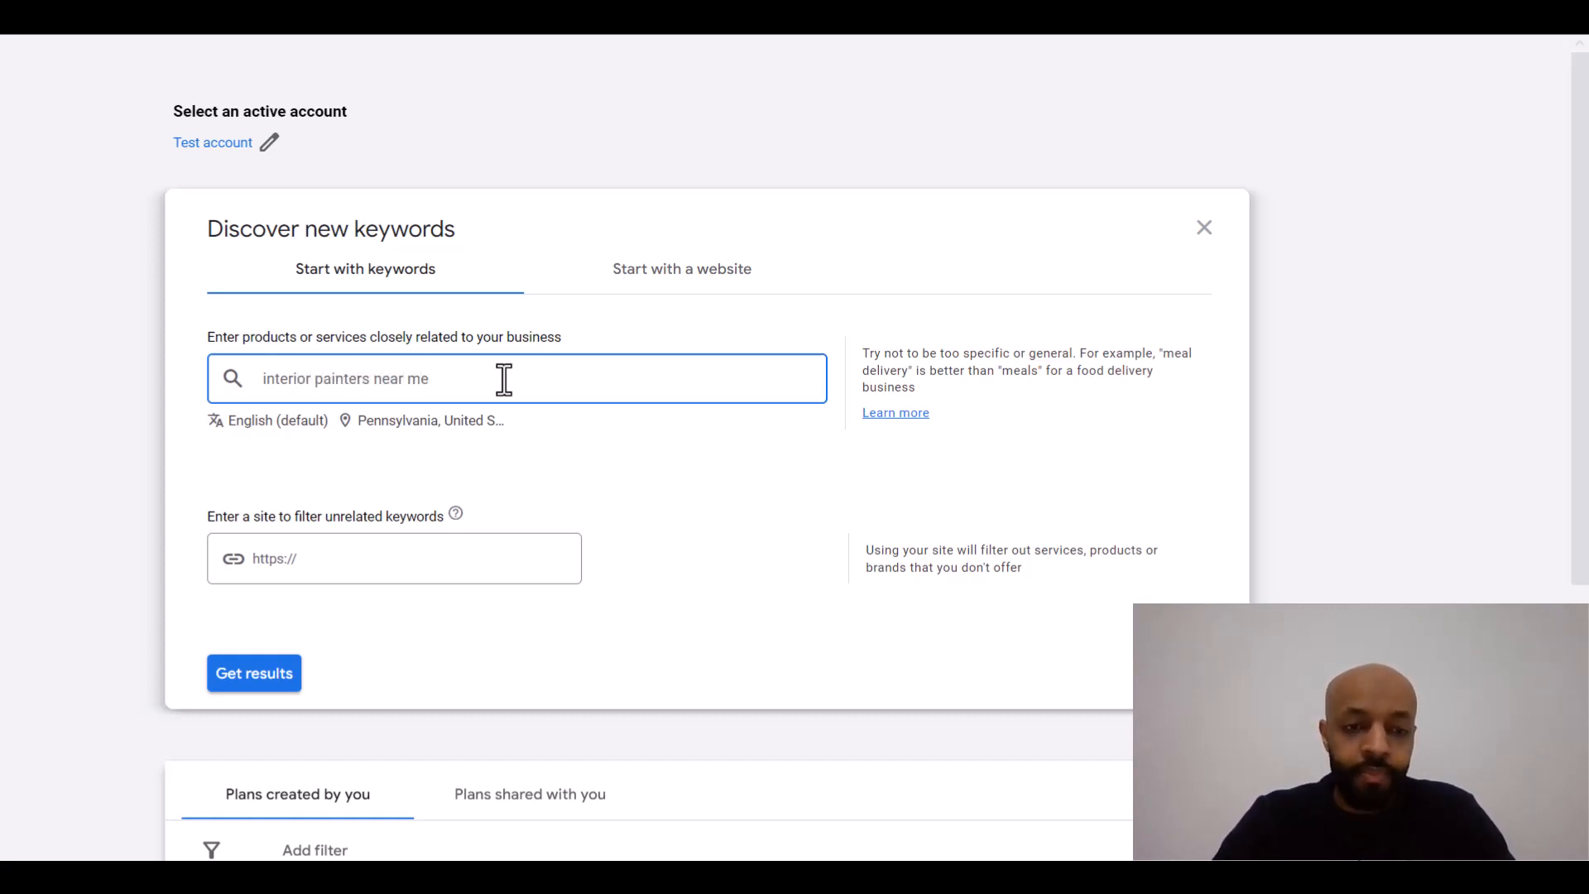
{"action": "type", "text": ","}
{"action": "type", "text": "ne"}
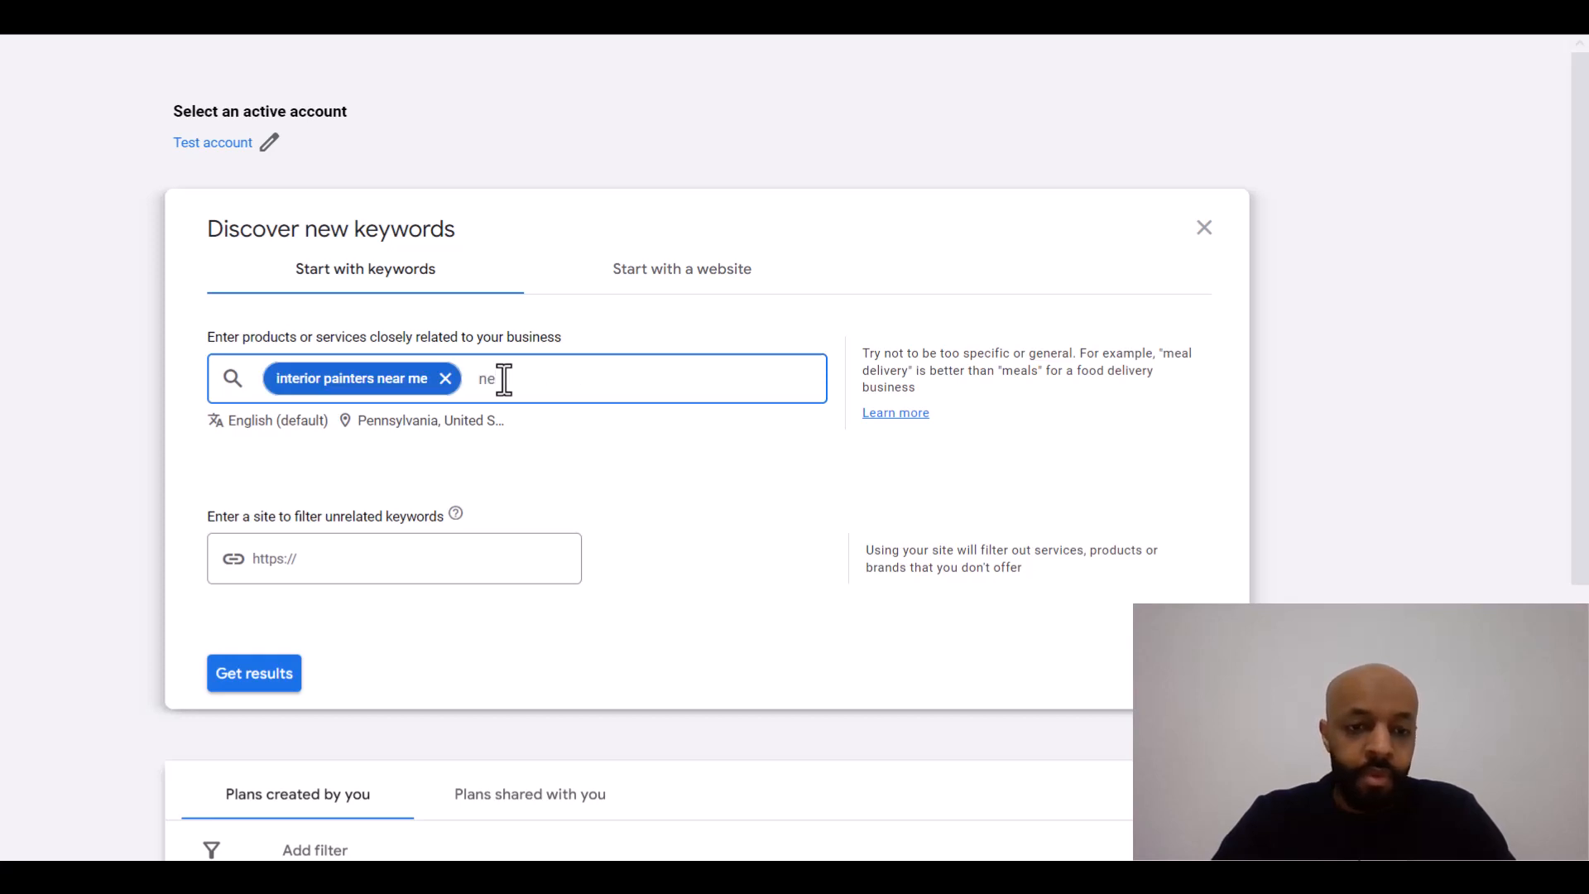
{"action": "key", "text": "BackSpace"}
{"action": "key", "text": "BackSpace"}
{"action": "type", "text": "interio"}
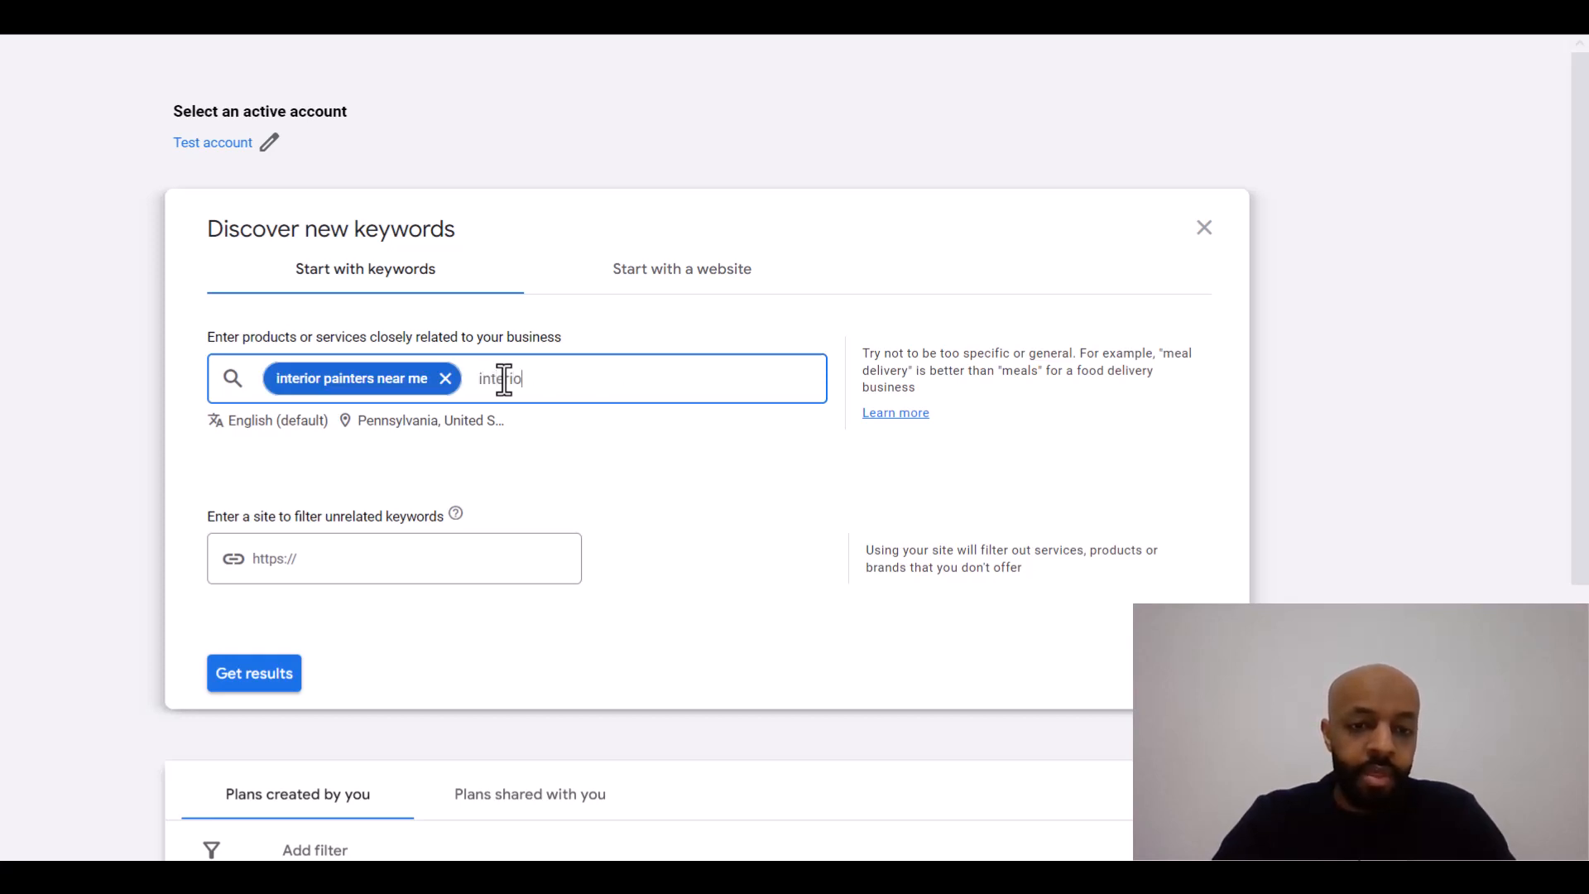
{"action": "type", "text": "r painting company,"}
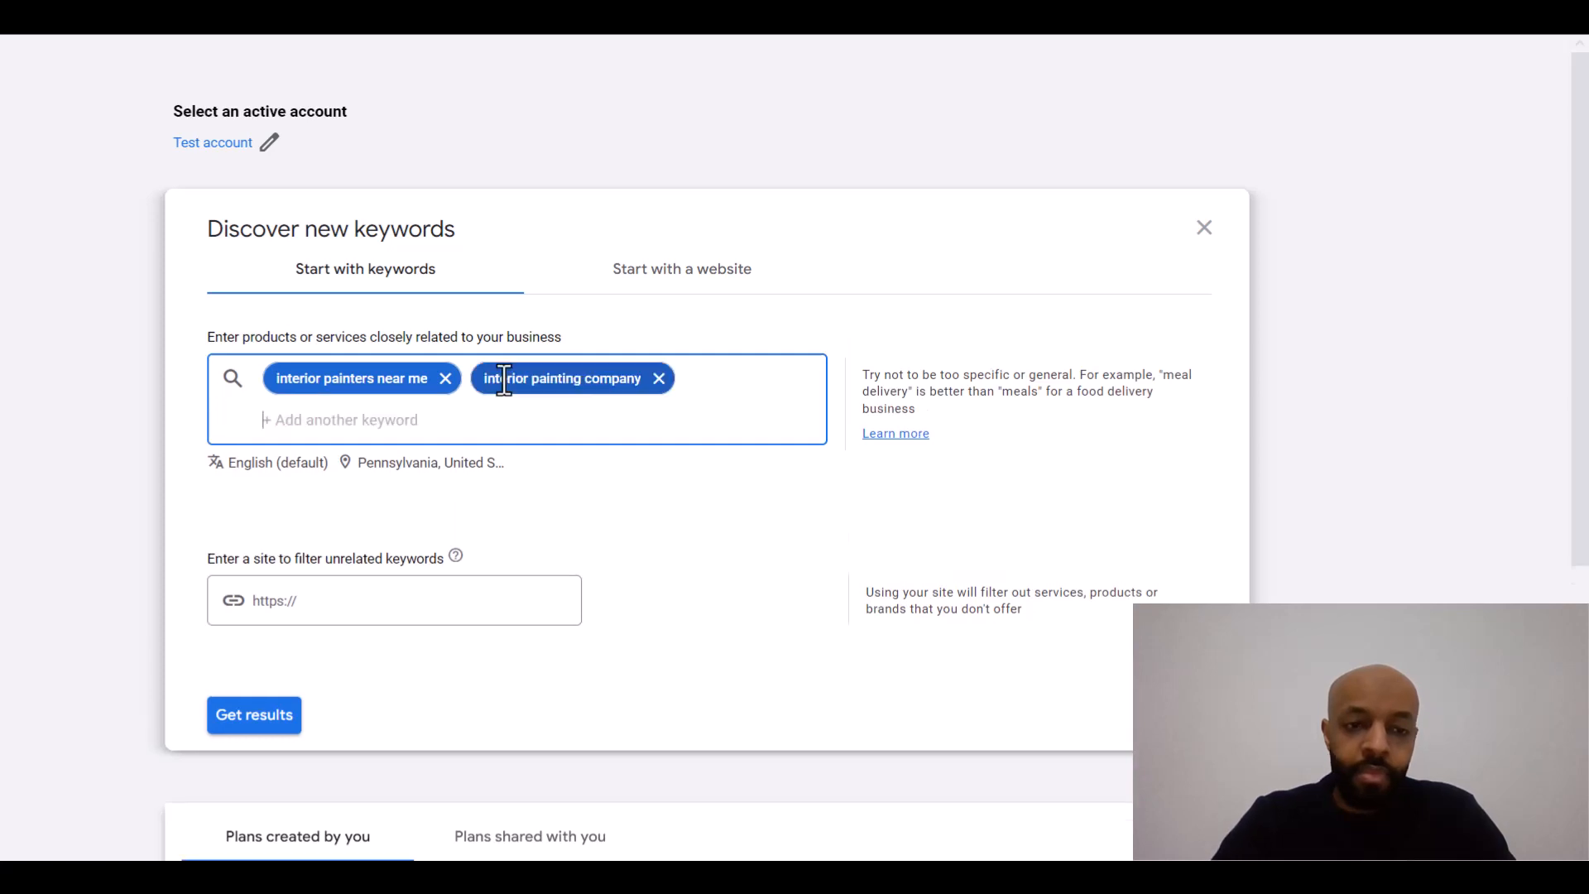
Add "interior painting" as another seed keyword and get the keyword results
{"action": "type", "text": "interior"}
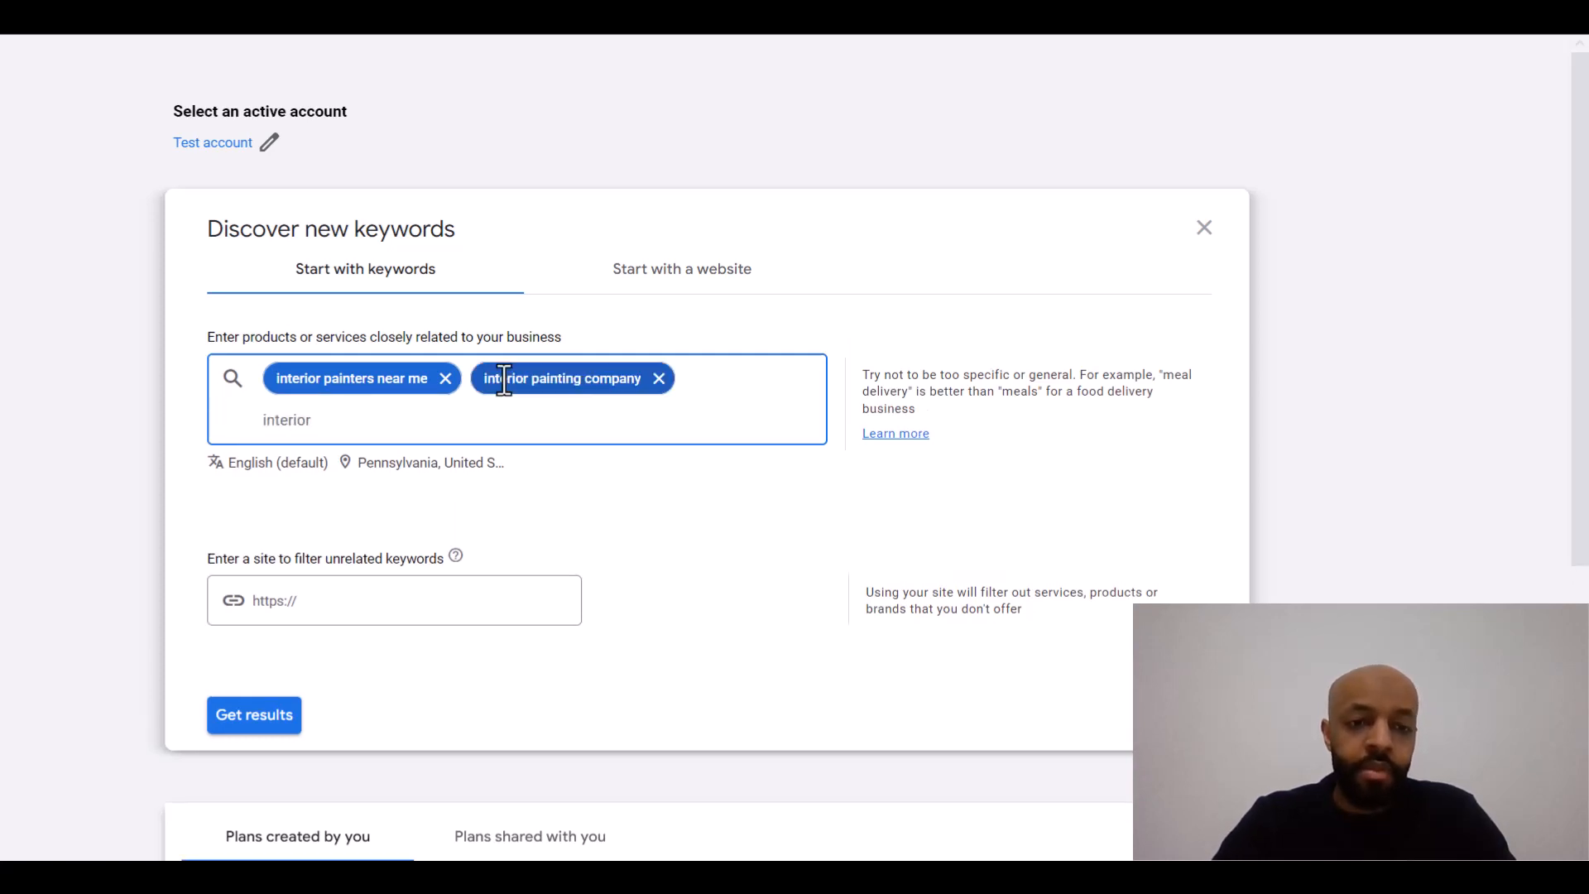
{"action": "type", "text": " patin"}
{"action": "key", "text": "BackSpace"}
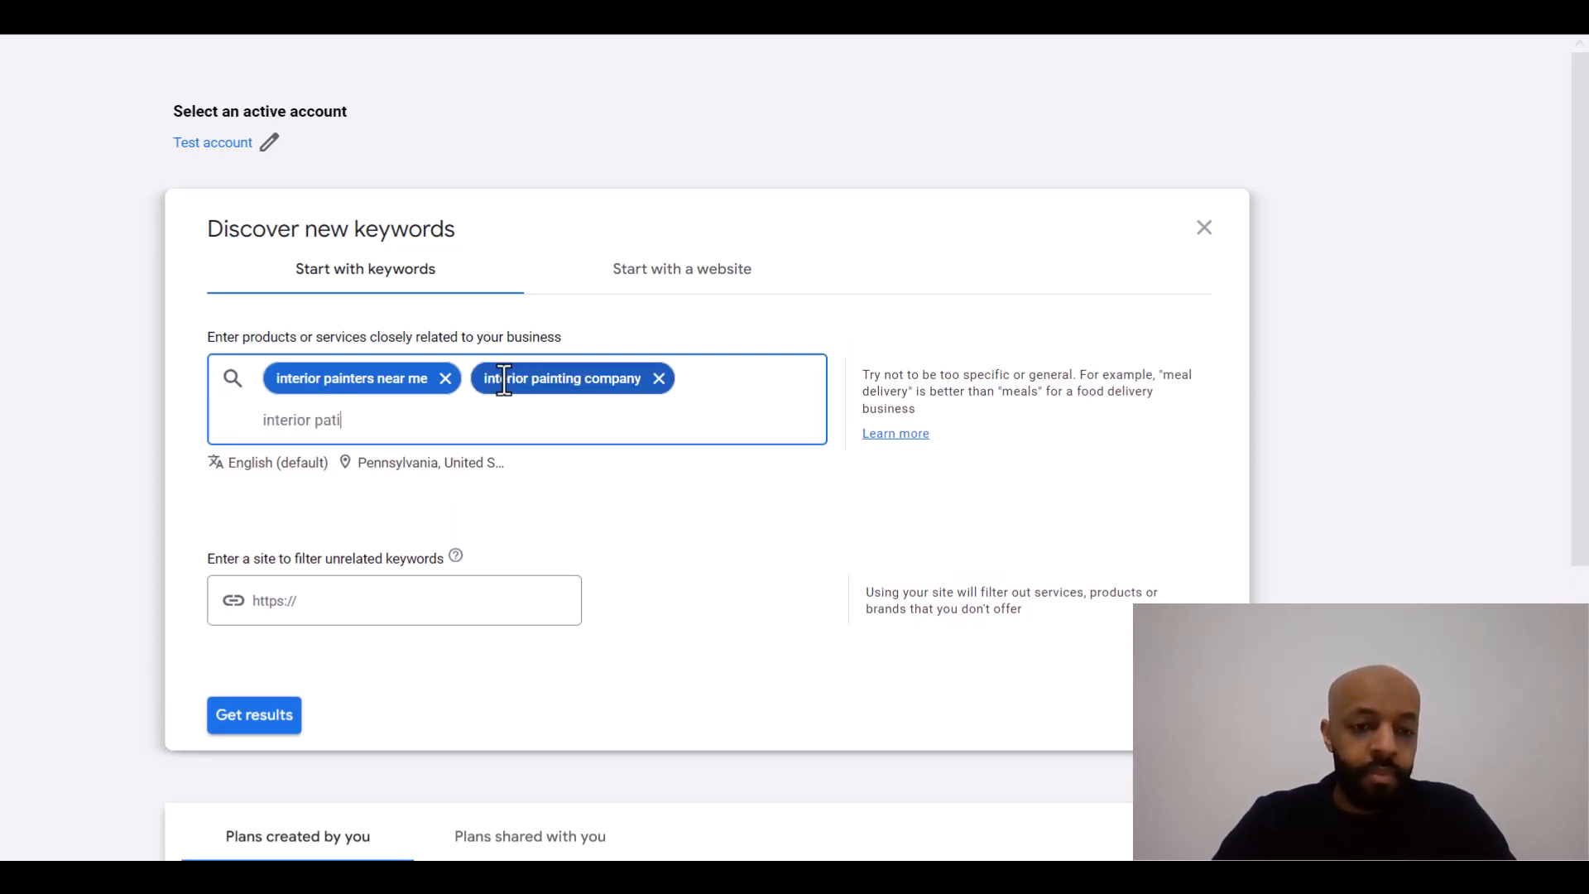
{"action": "key", "text": "BackSpace"}
{"action": "key", "text": "BackSpace"}
{"action": "type", "text": "inting,"}
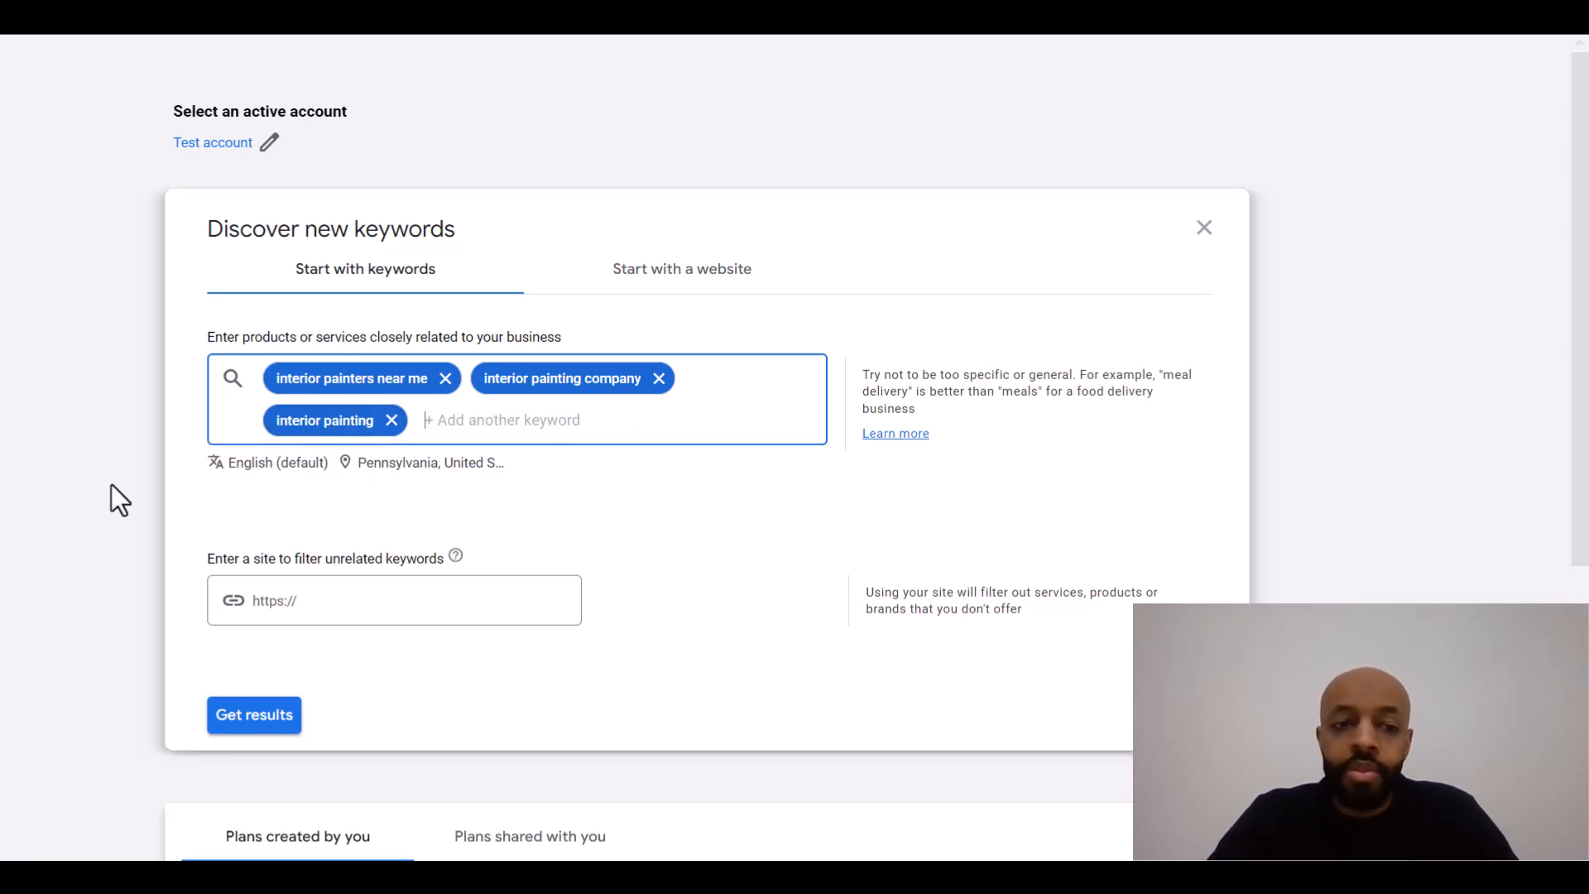
{"action": "left_click", "coordinate": [206, 548]}
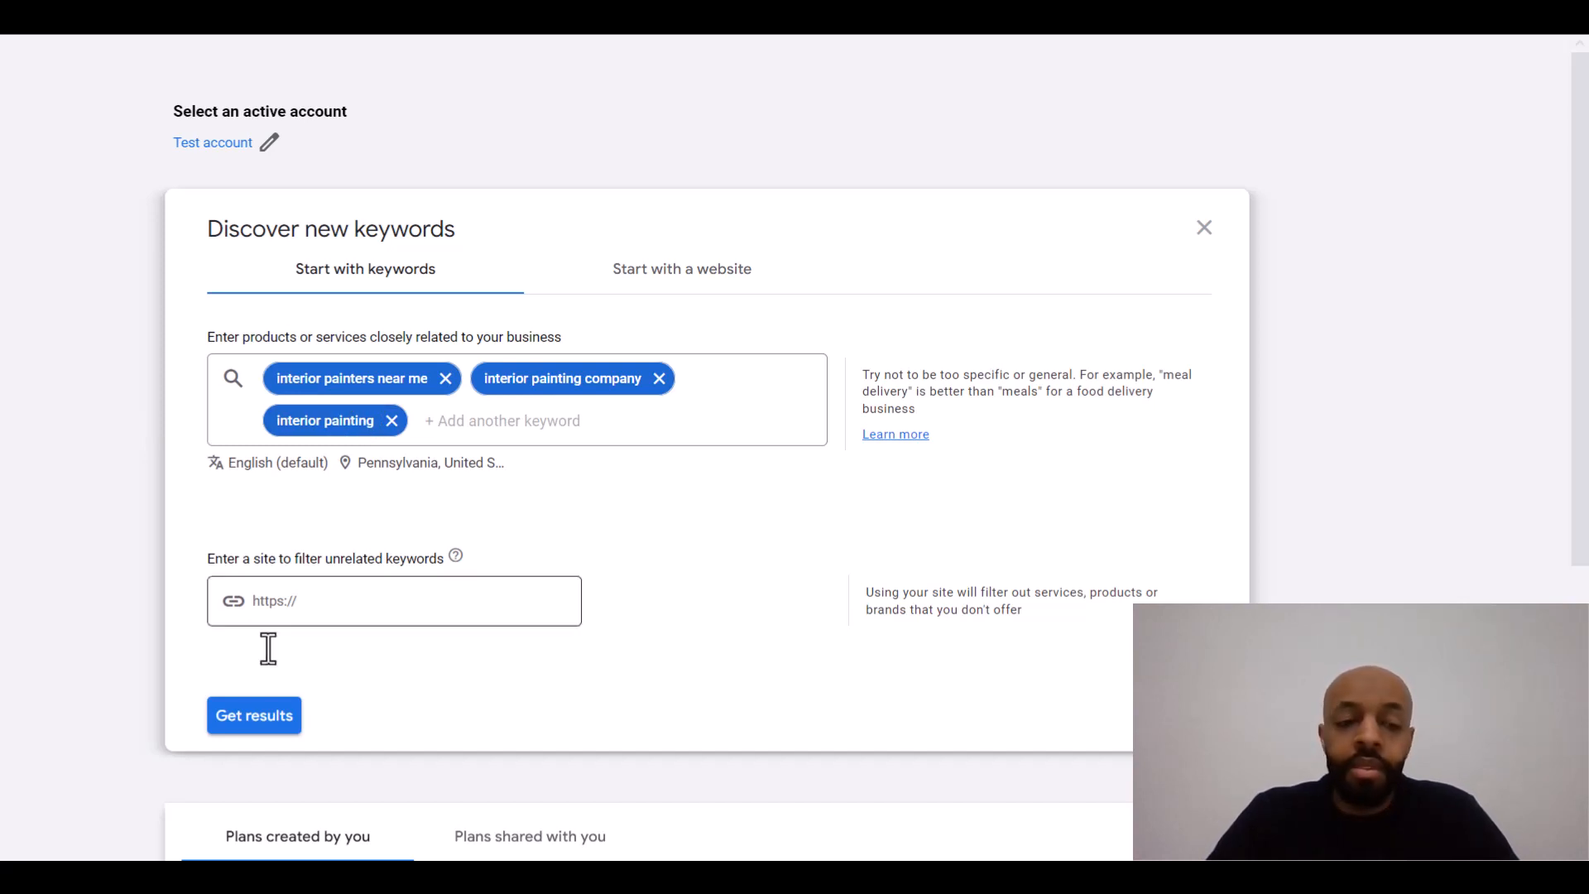
{"action": "left_click", "coordinate": [267, 720]}
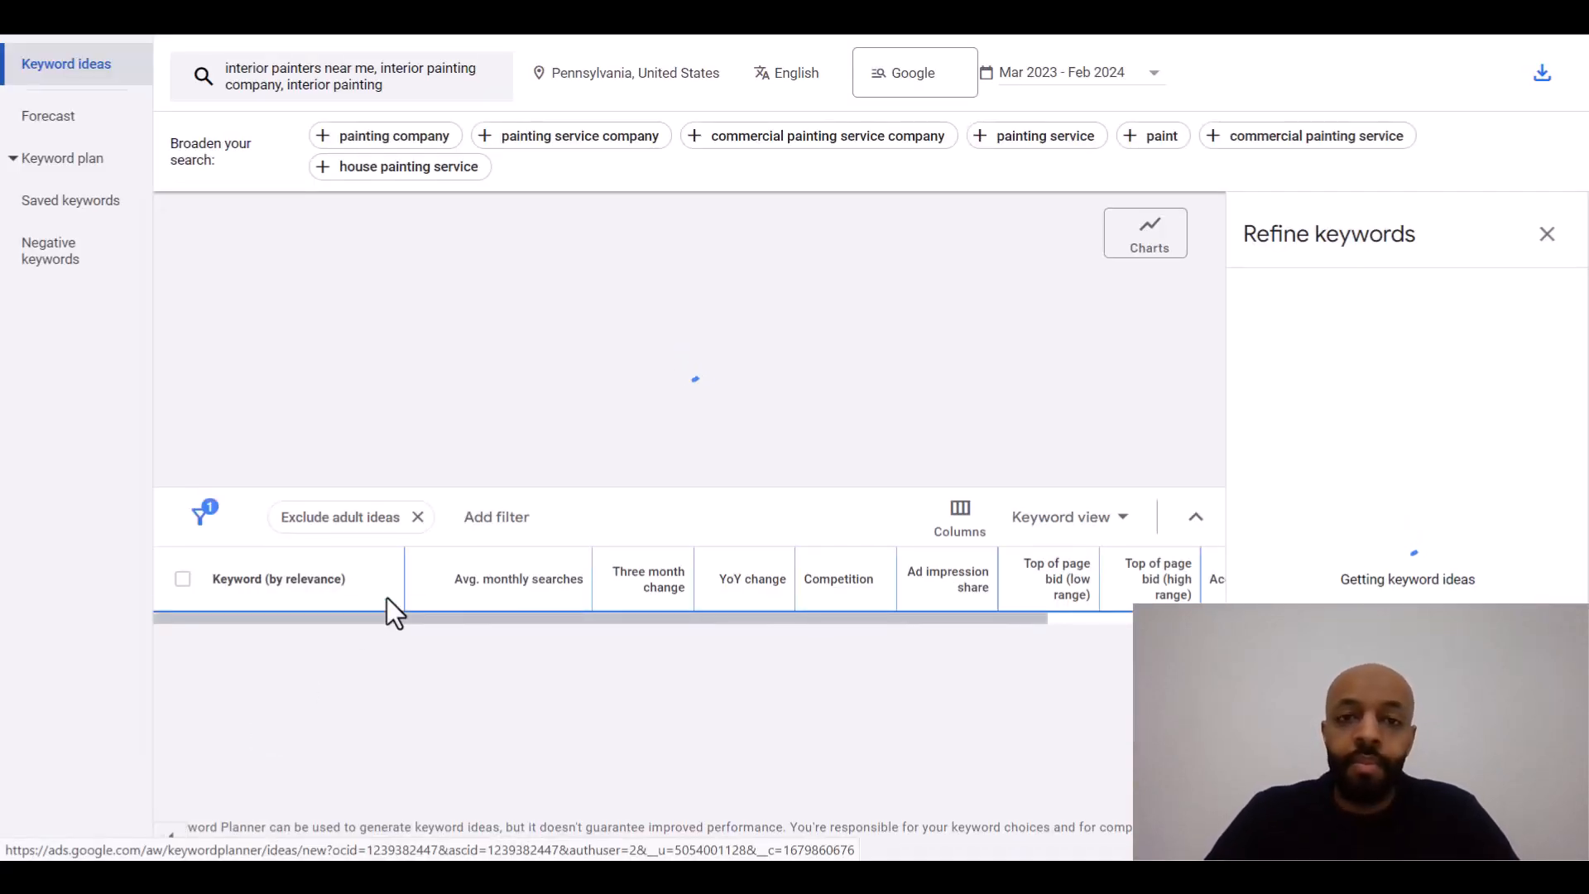
Dismiss the keyword refinements and sort the keyword ideas by average monthly searches, highest first
{"action": "left_click", "coordinate": [1547, 234]}
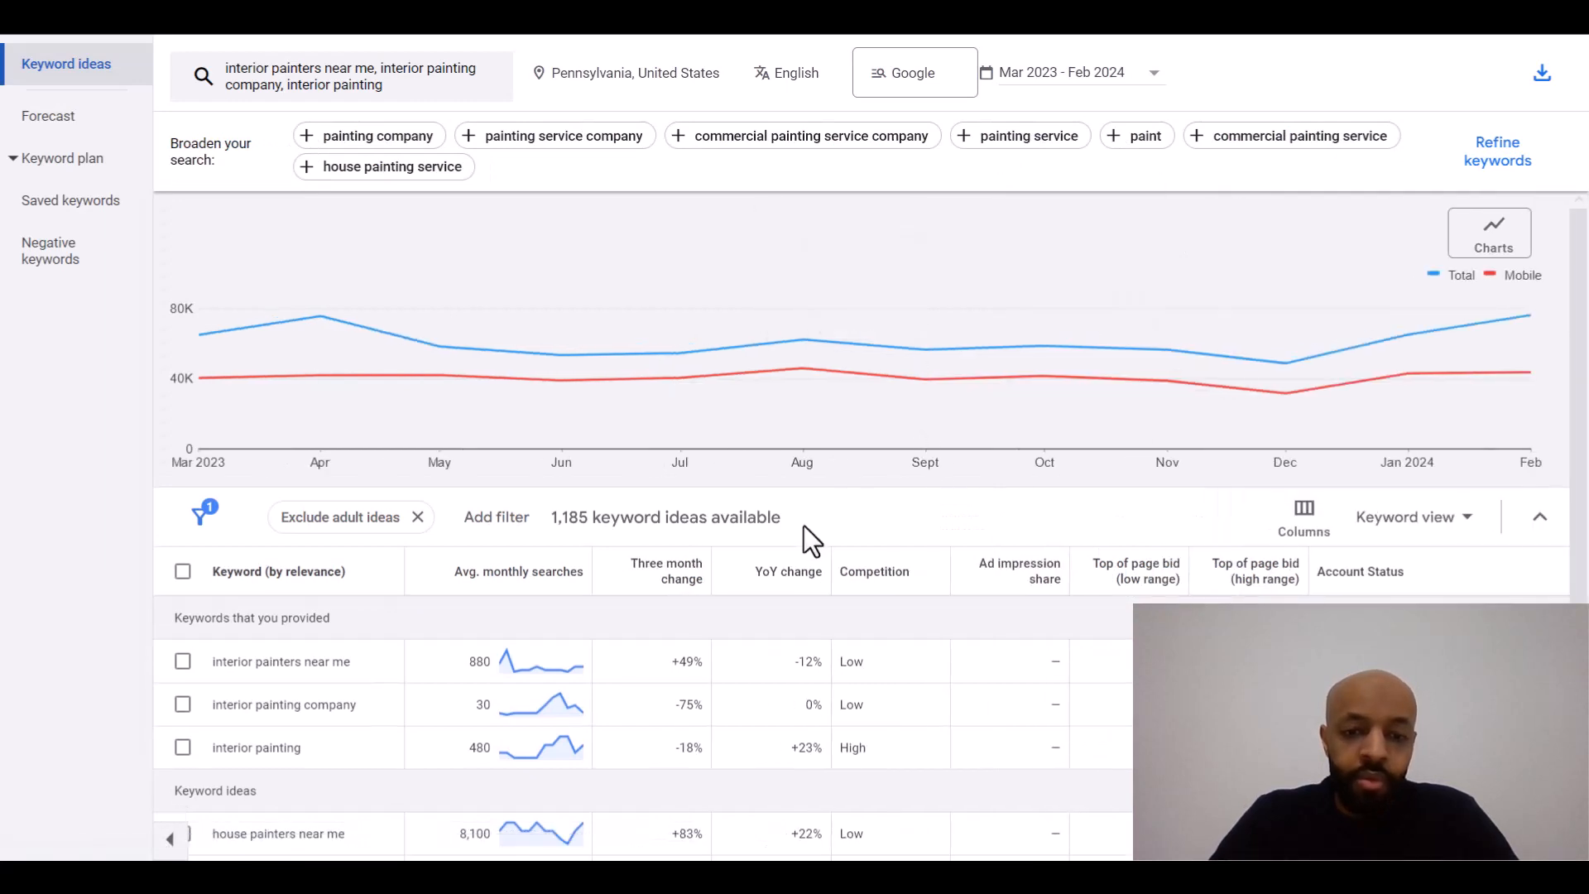
{"action": "scroll", "coordinate": [803, 527], "scroll_direction": "down", "scroll_amount": 2}
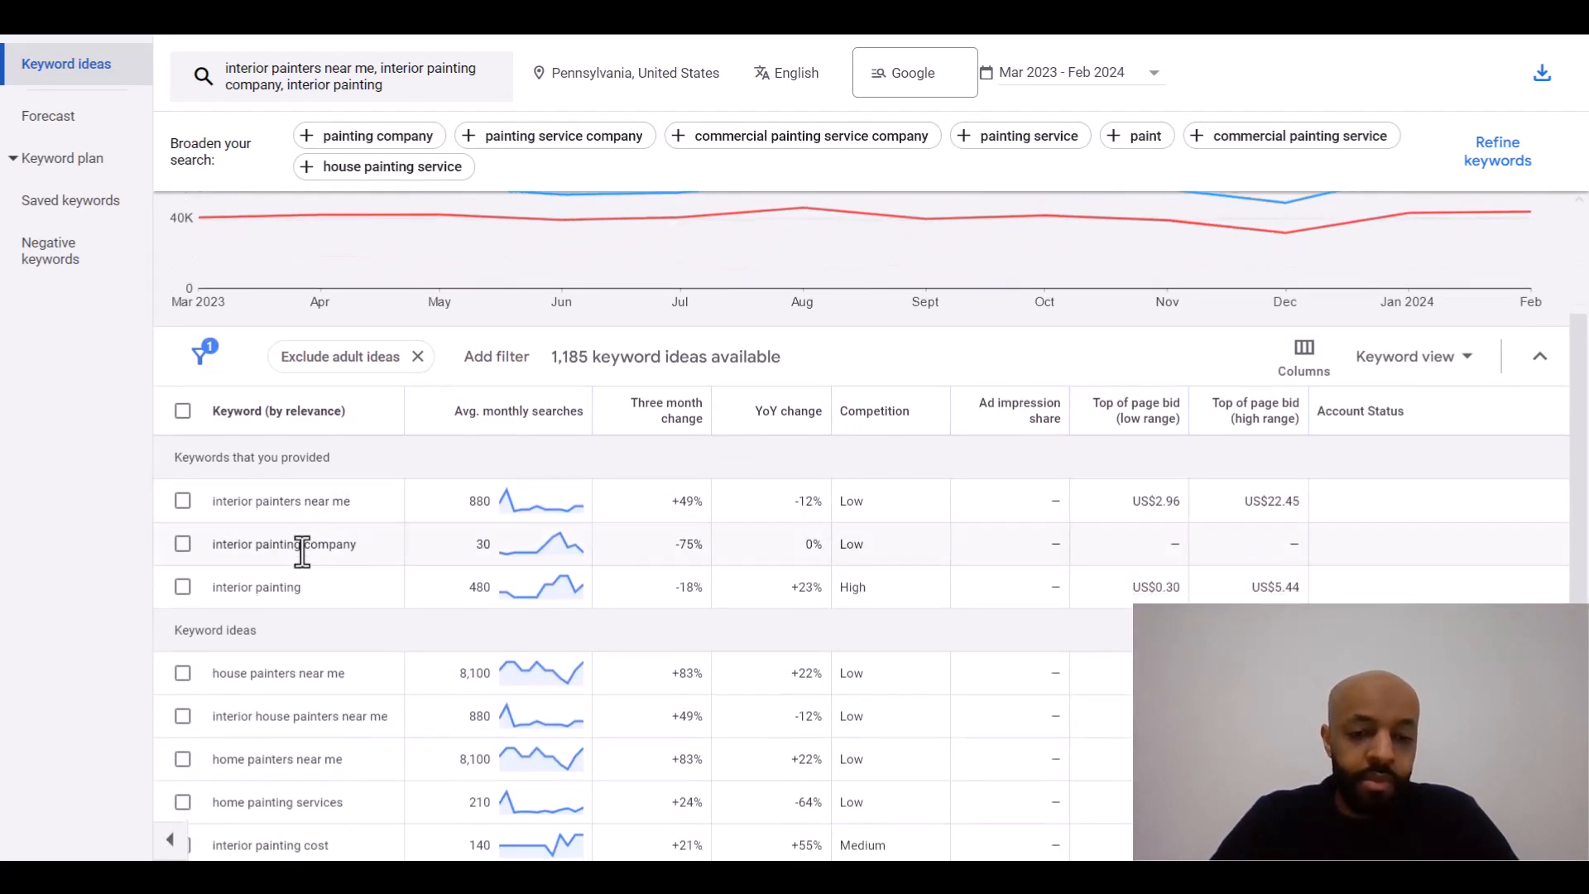
{"action": "mouse_move", "coordinate": [533, 506]}
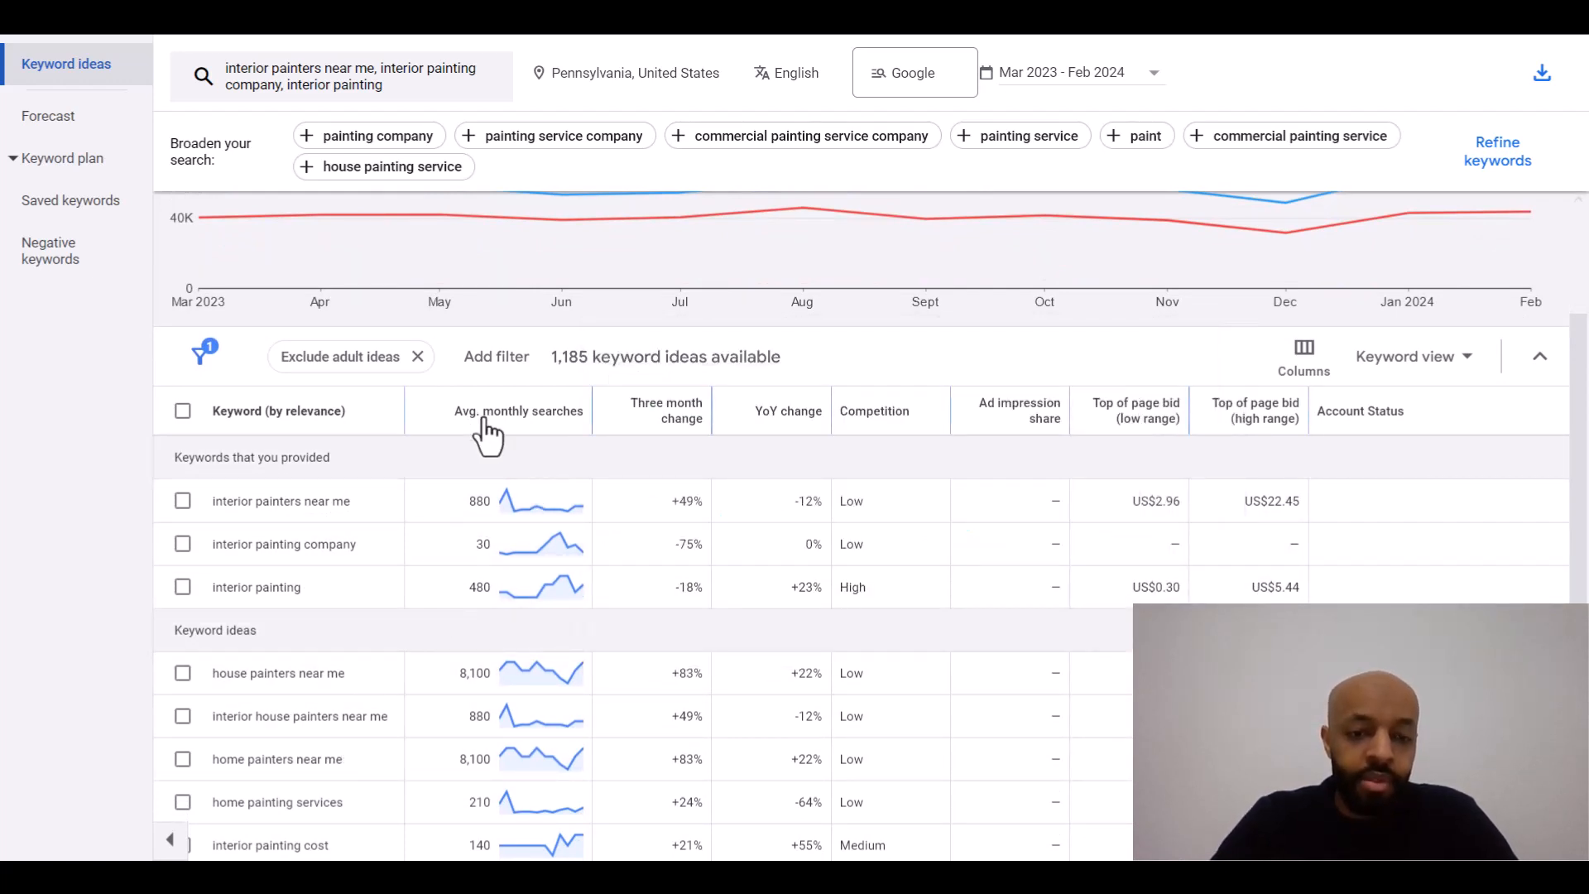
{"action": "left_click", "coordinate": [521, 418]}
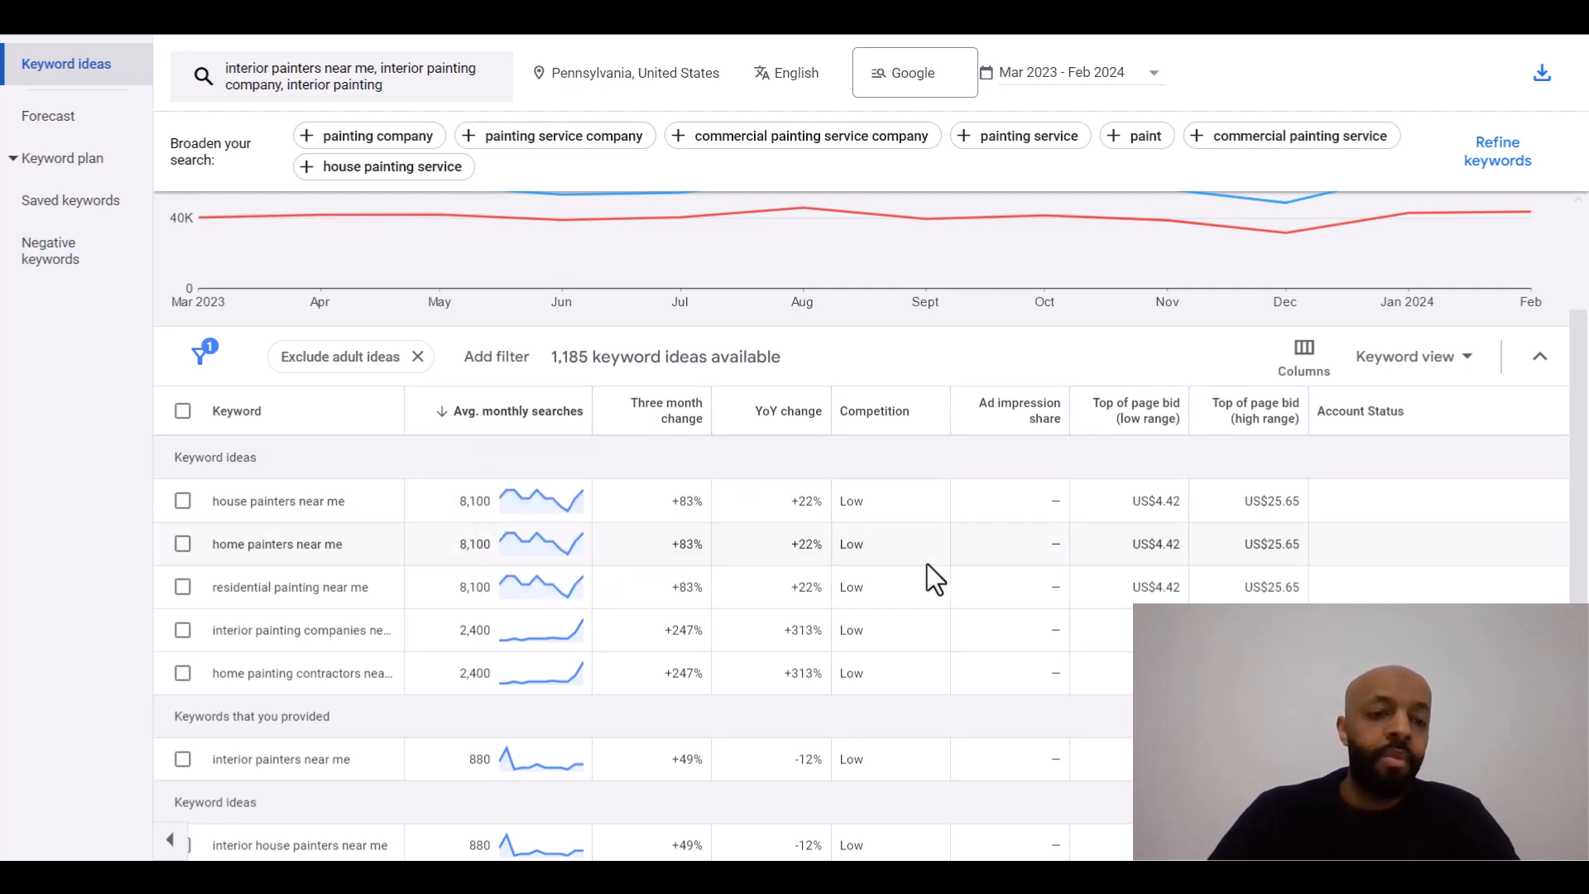
{"action": "mouse_move", "coordinate": [525, 506]}
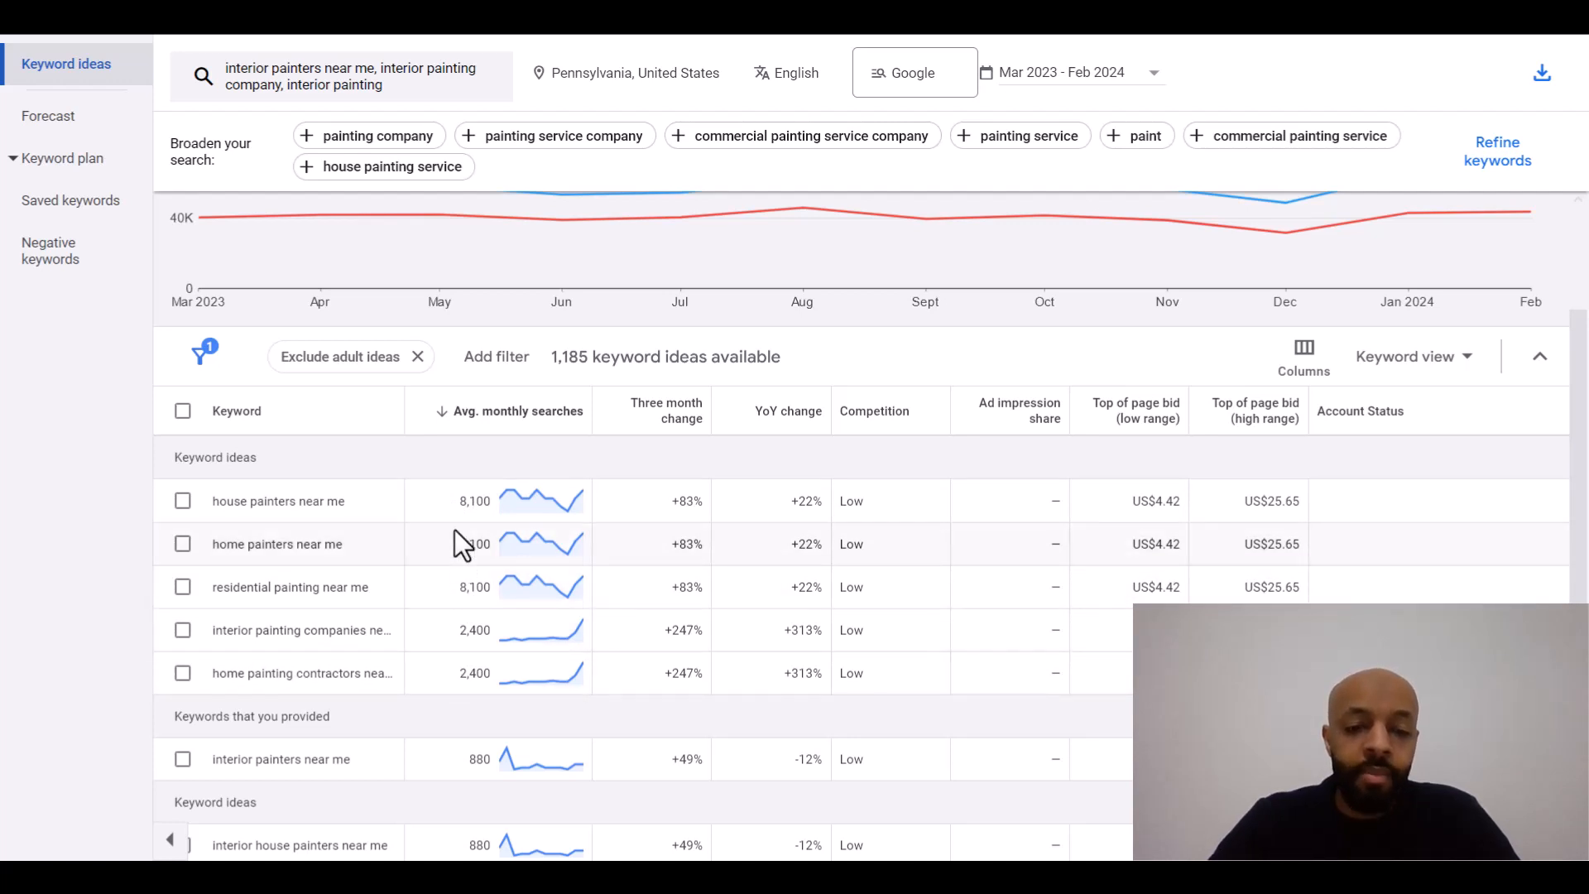
{"action": "scroll", "coordinate": [454, 530], "scroll_direction": "down", "scroll_amount": 1}
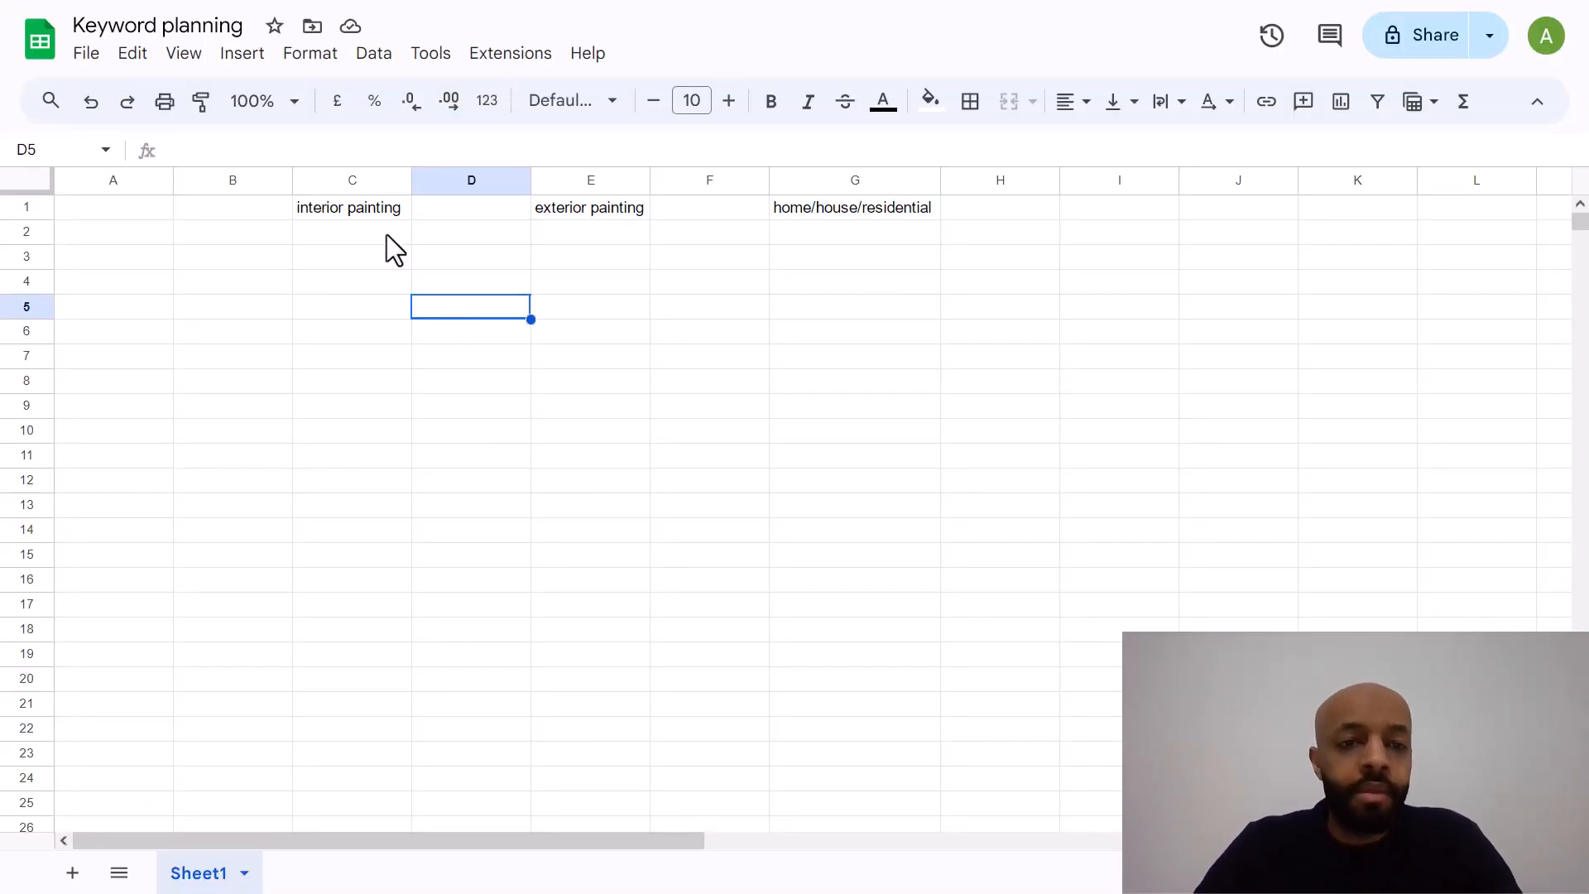
Examine the interior painting, exterior painting and home/house/residential category headings in row 1 of the keyword planning sheet
{"action": "left_click", "coordinate": [380, 213]}
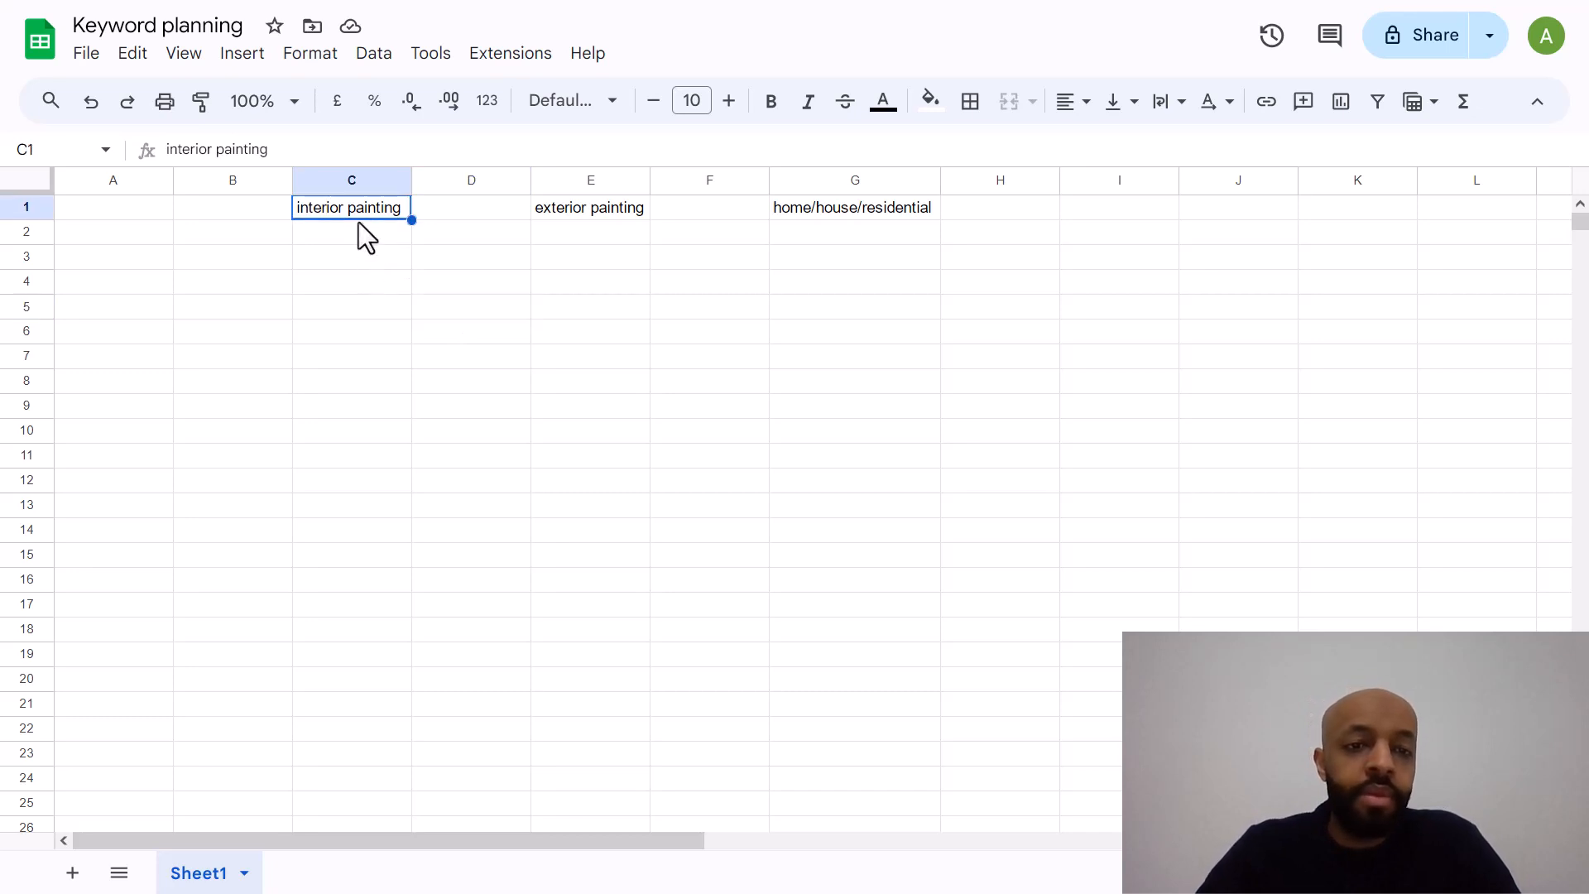
{"action": "left_click", "coordinate": [586, 215]}
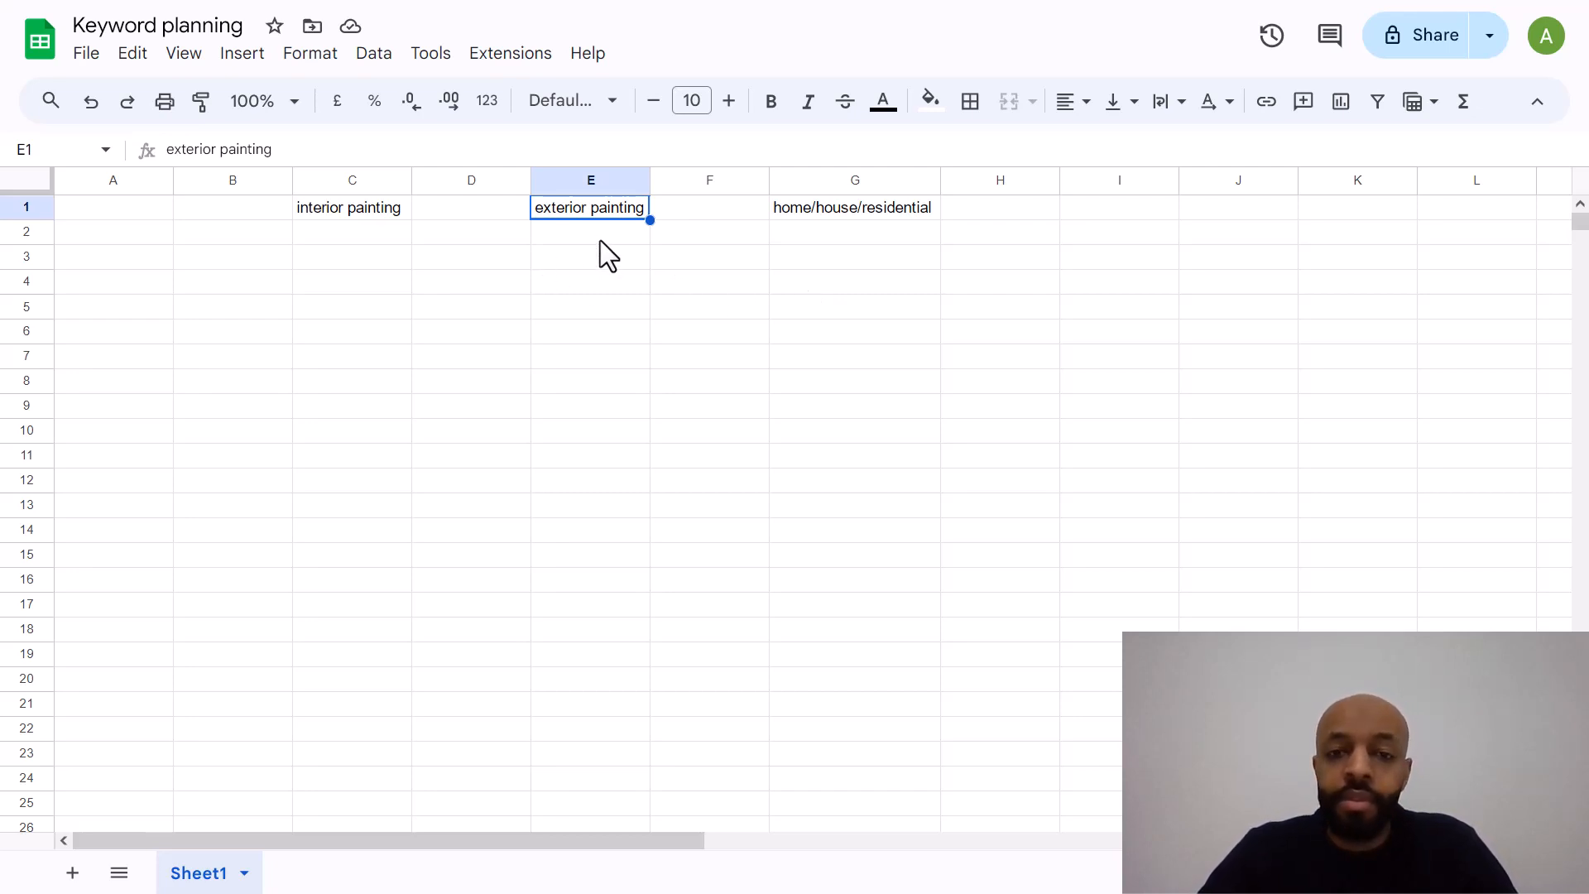
{"action": "left_click", "coordinate": [355, 208]}
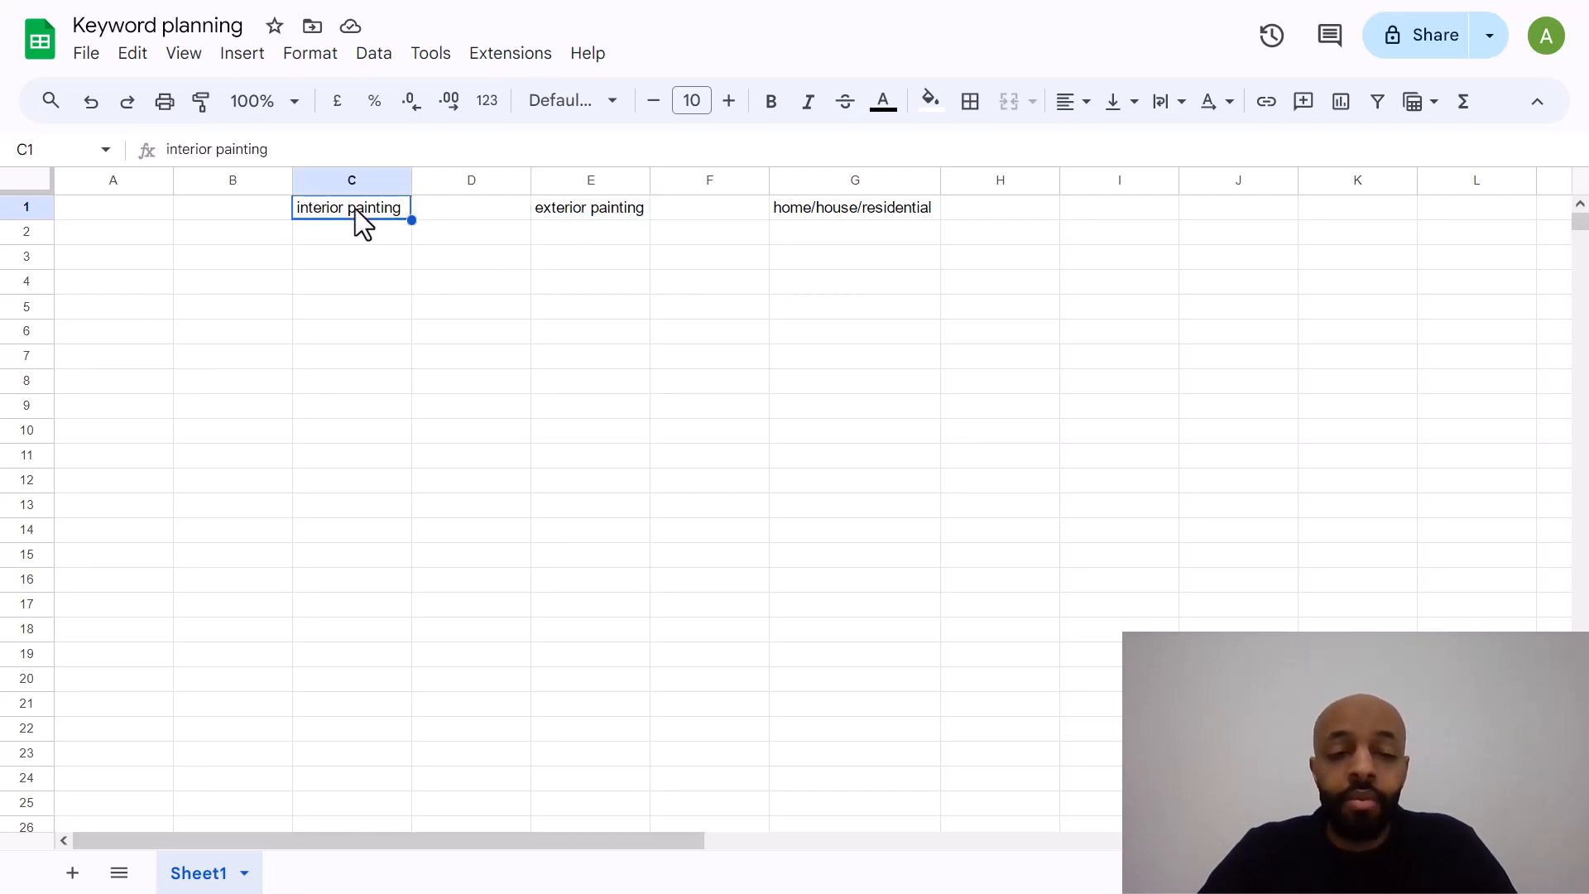
{"action": "left_click", "coordinate": [598, 211]}
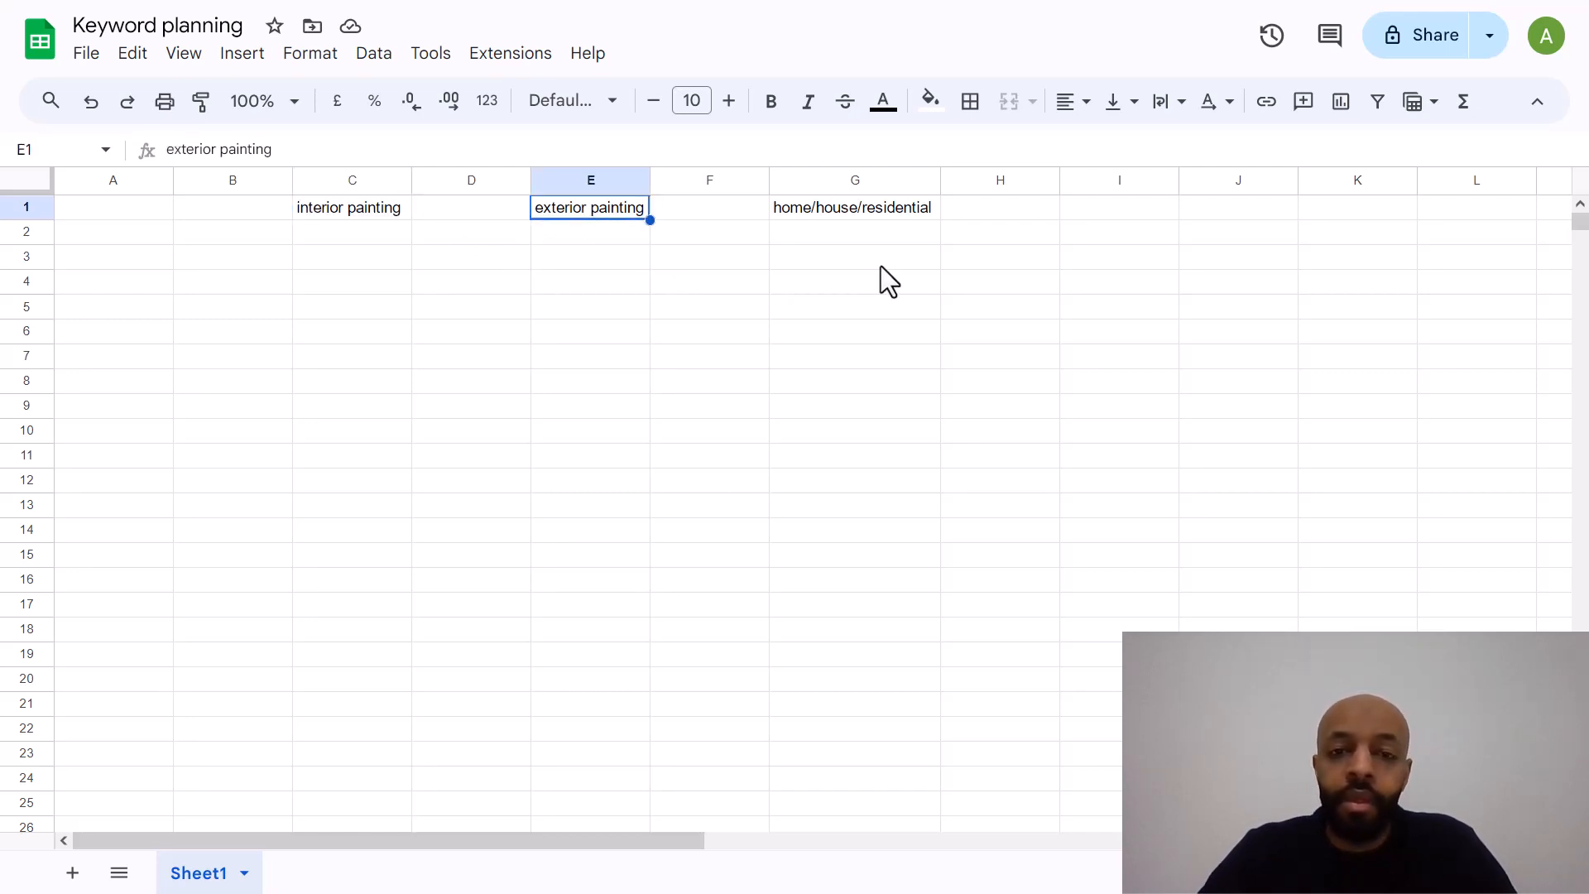
{"action": "left_click", "coordinate": [862, 202]}
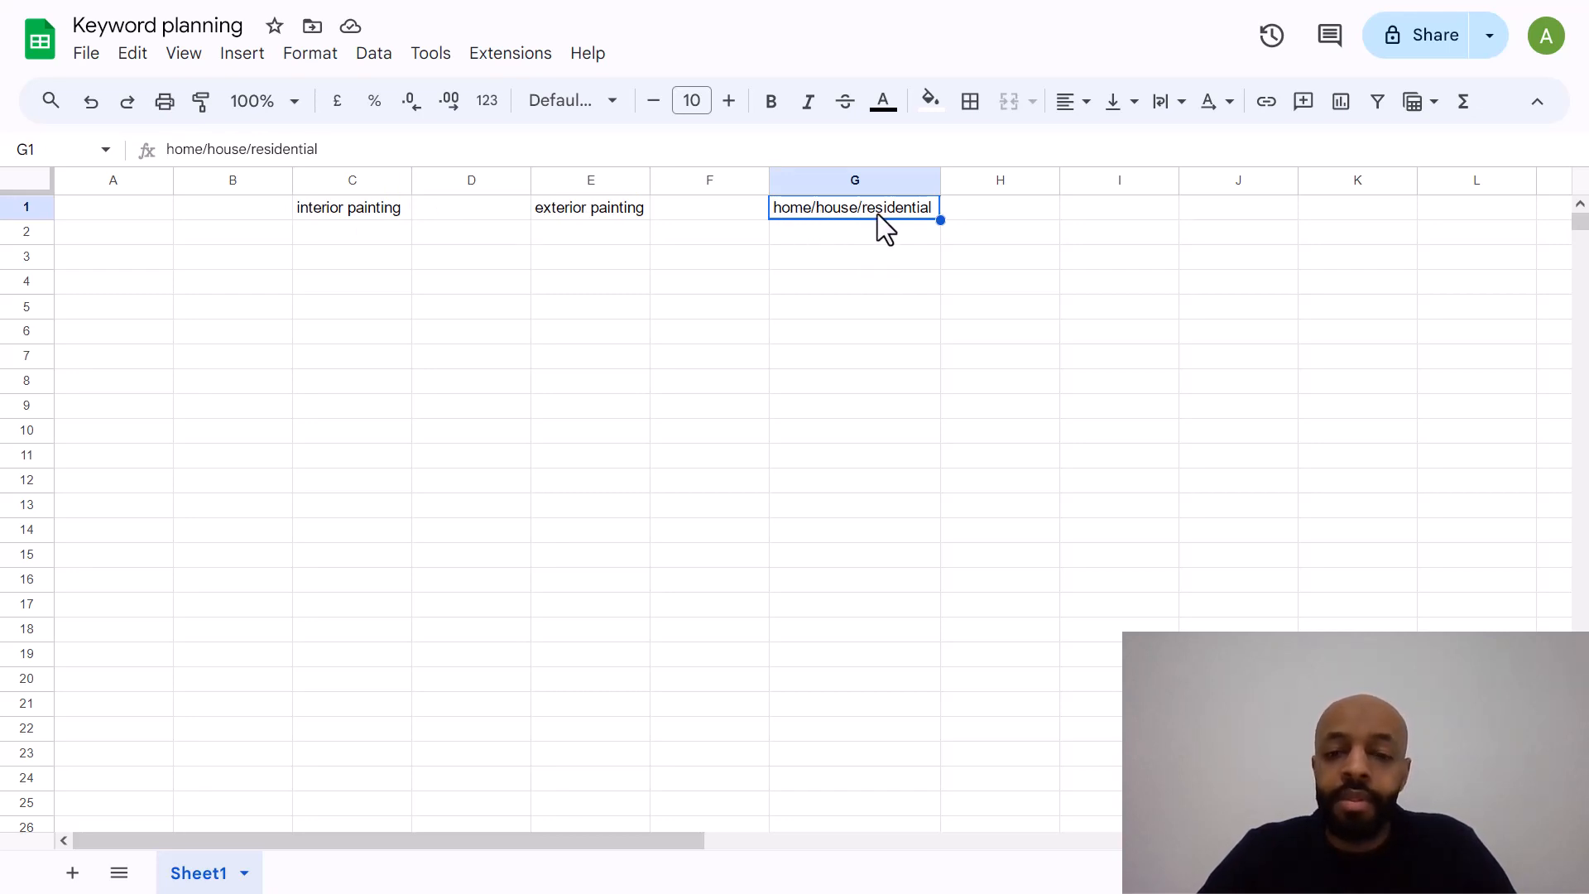
{"action": "left_click", "coordinate": [869, 237]}
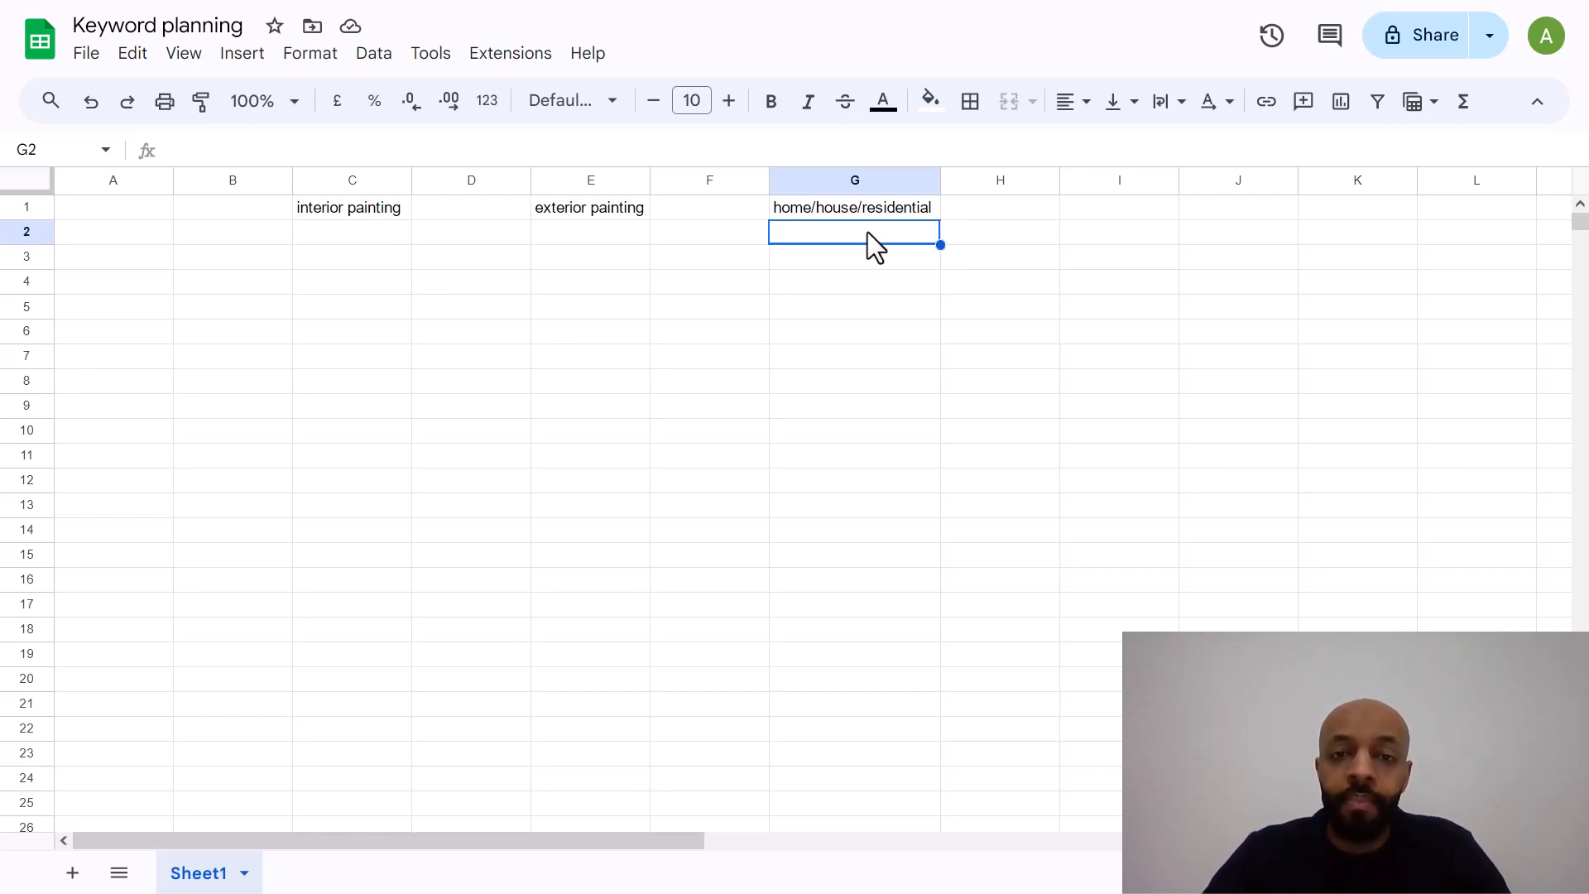
{"action": "key", "text": "Up"}
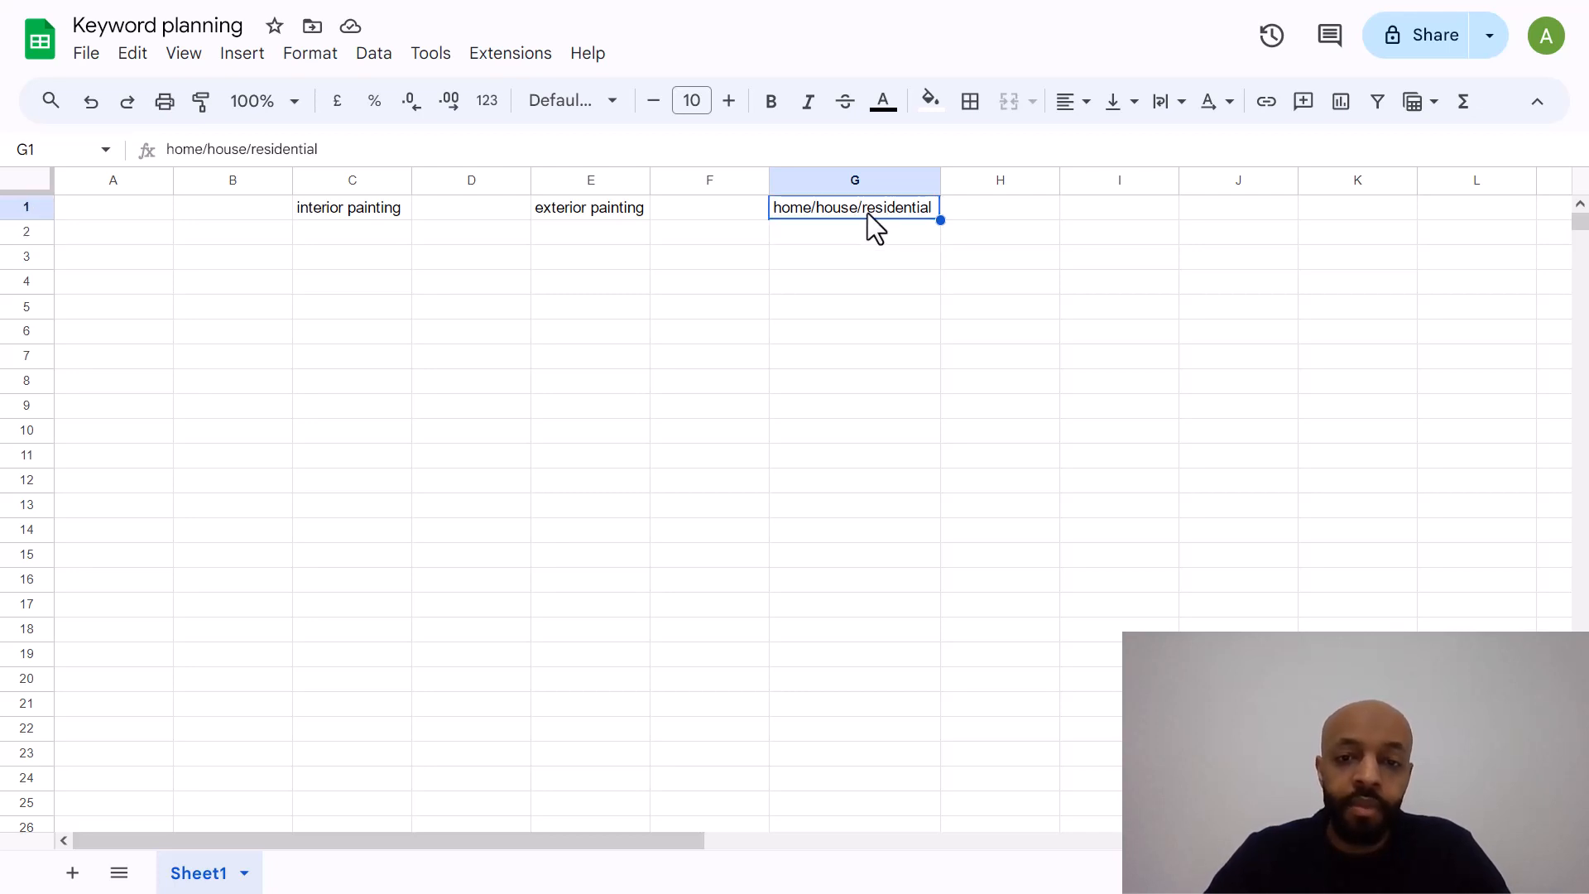
{"action": "key", "text": "Down"}
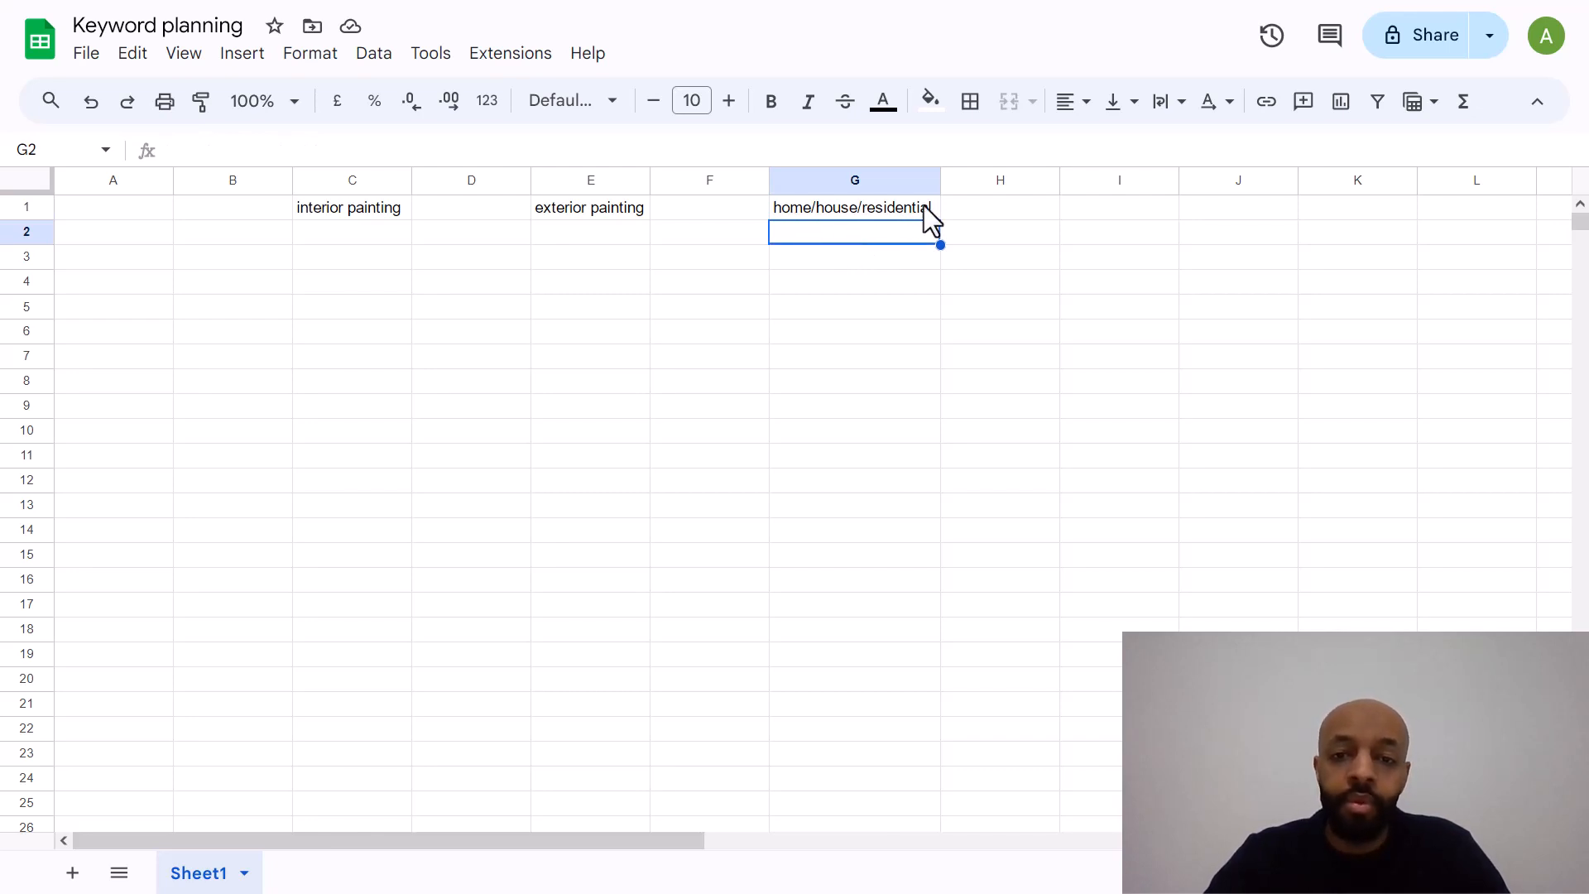
{"action": "double_click", "coordinate": [811, 233]}
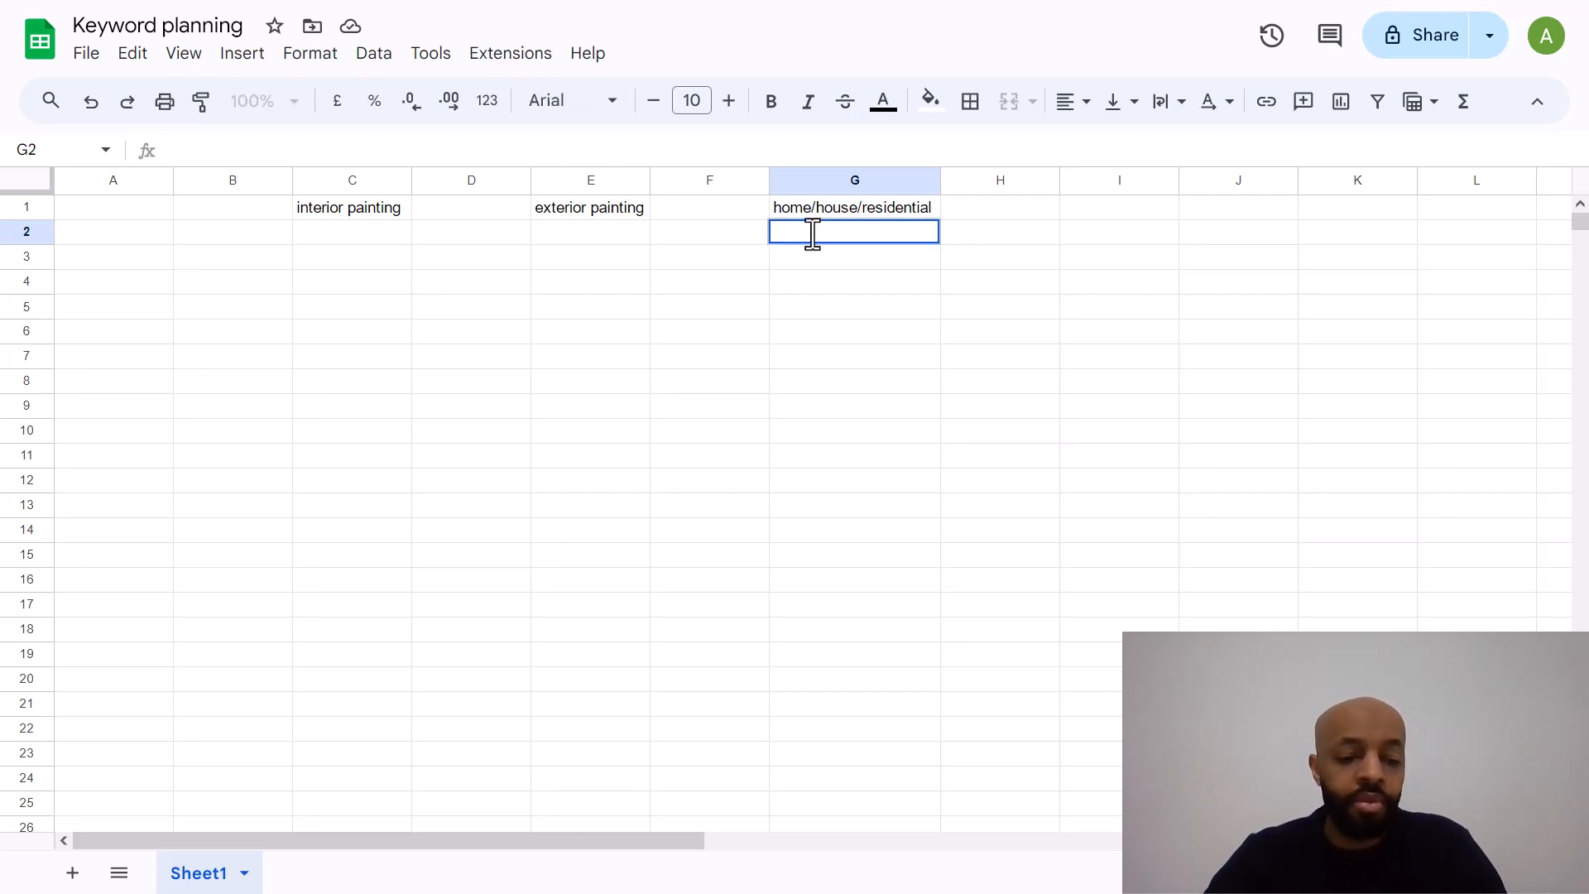
{"action": "type", "text": "{"}
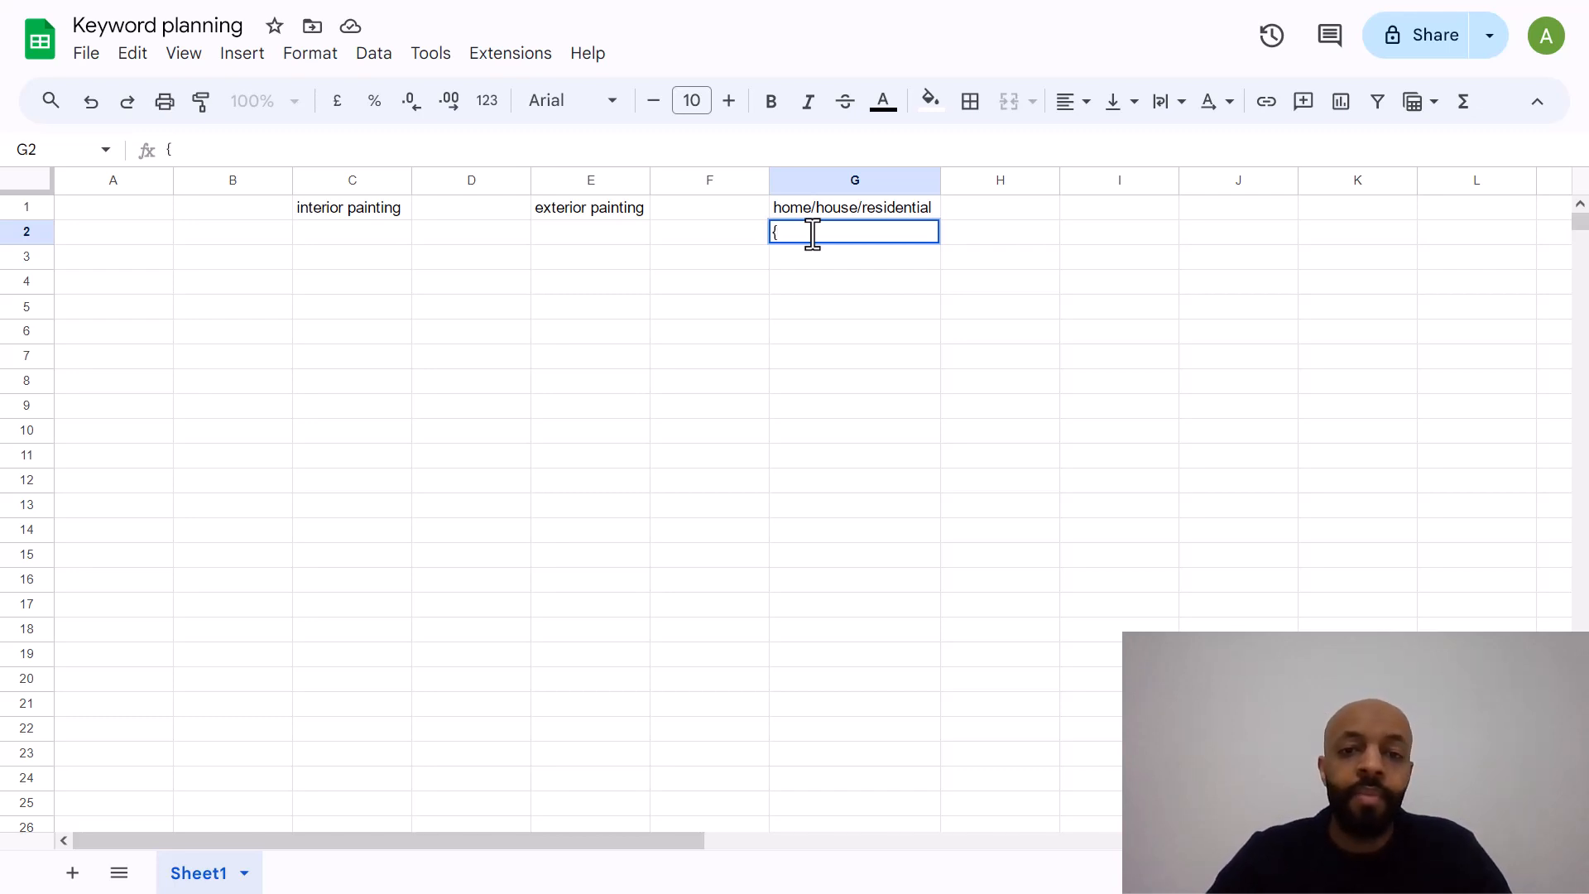
{"action": "key", "text": "BackSpace"}
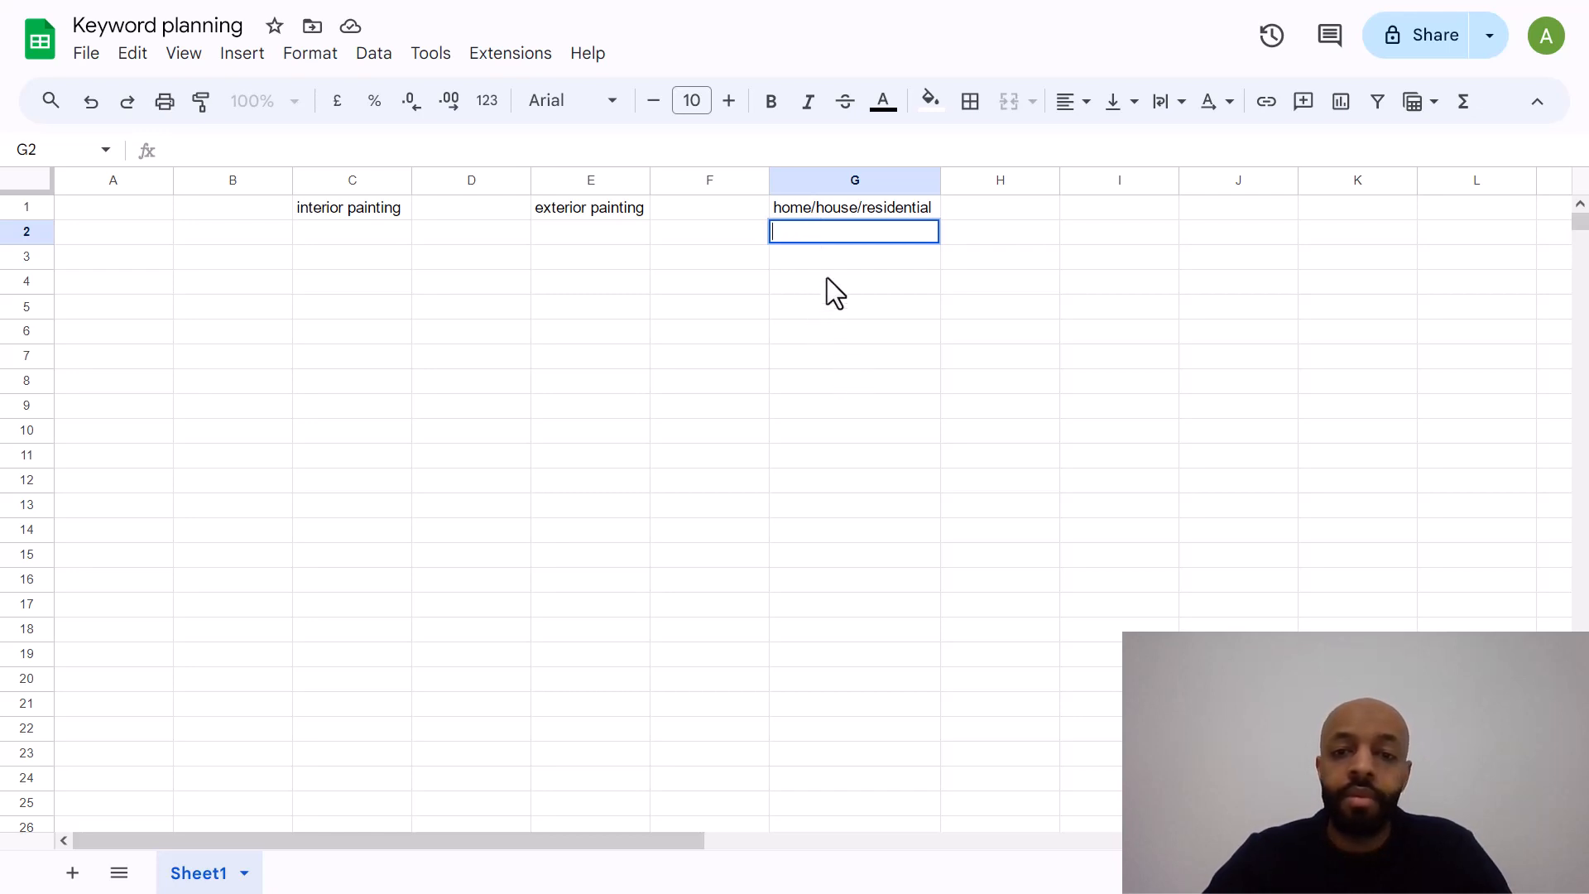
{"action": "left_click", "coordinate": [827, 263]}
{"action": "left_click", "coordinate": [816, 214]}
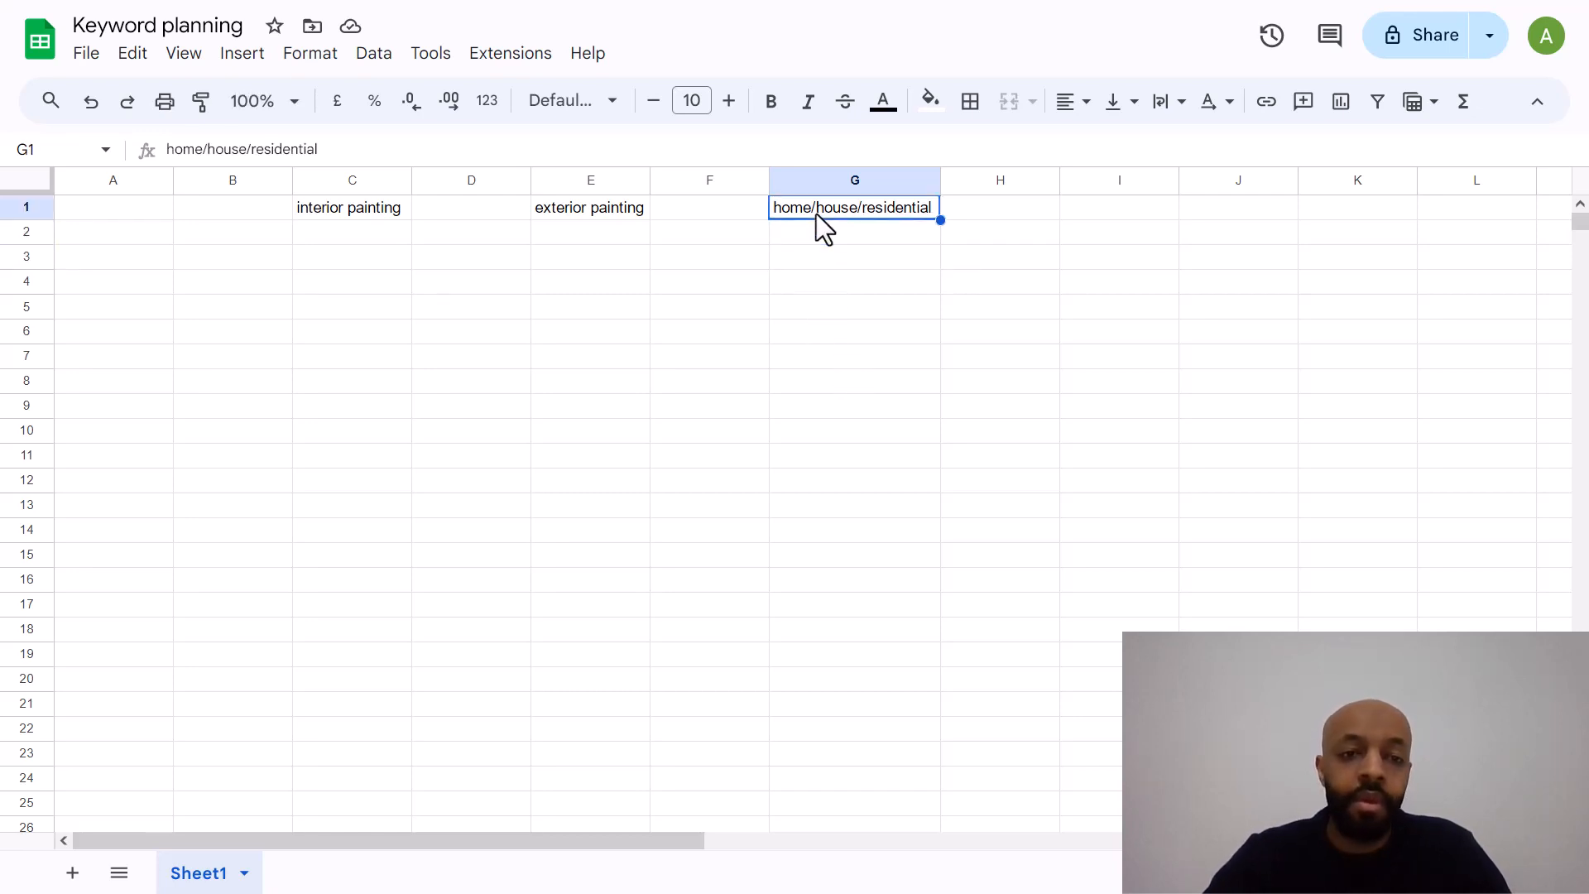
{"action": "left_click", "coordinate": [371, 222]}
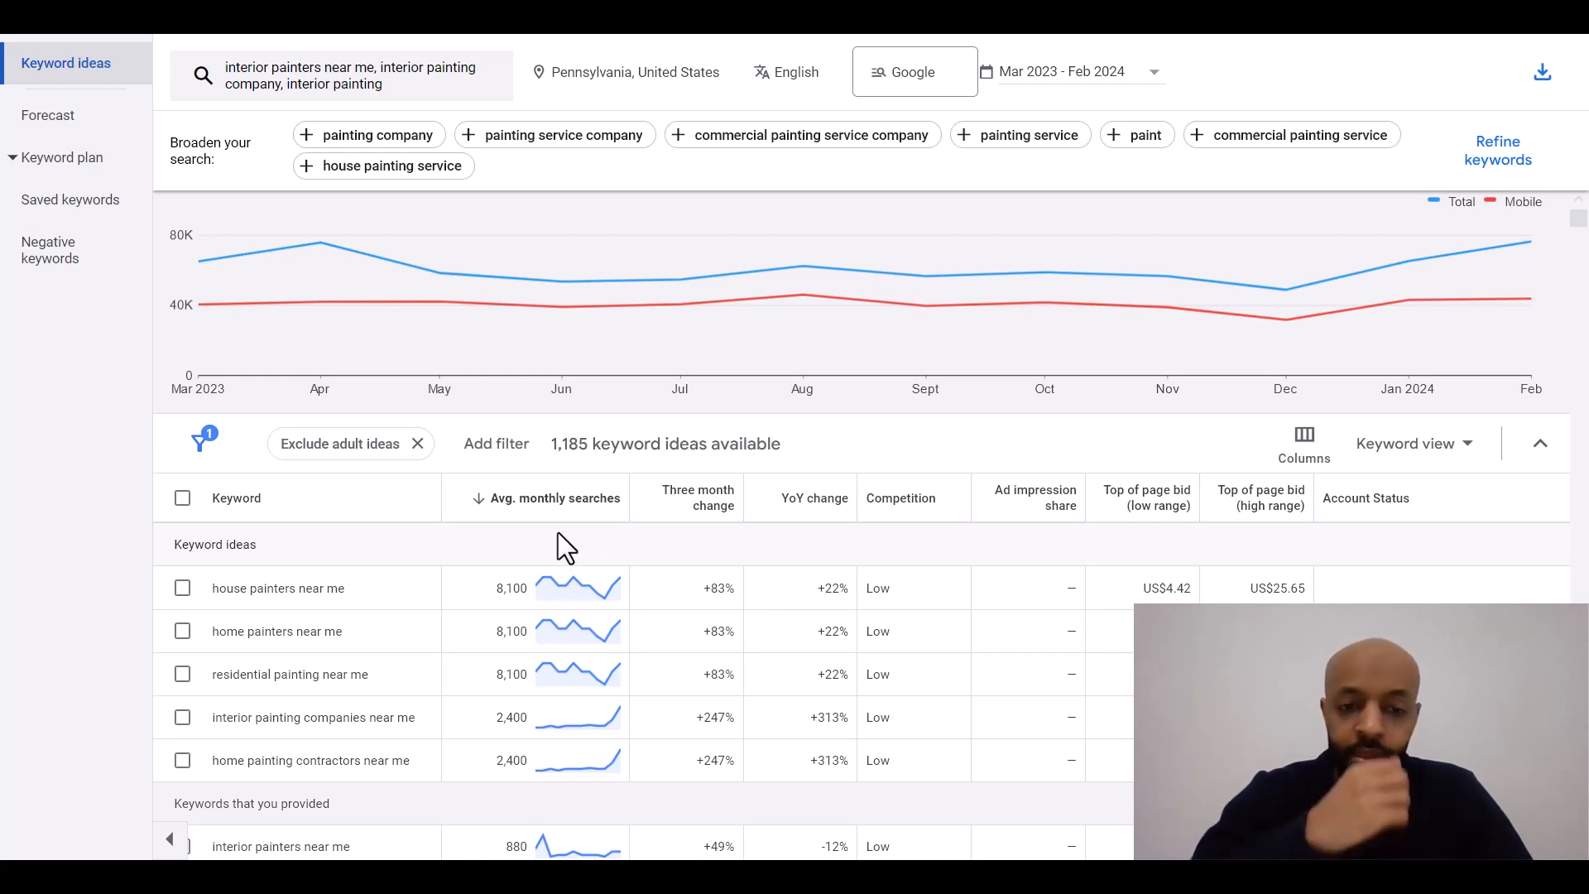
Copy "house painters near me", "home painters near me" and "residential painting near me" from Keyword Planner into the Google Sheets home/house/residential column, starting at G3
{"action": "triple_click", "coordinate": [298, 588]}
{"action": "key", "text": "ctrl+c"}
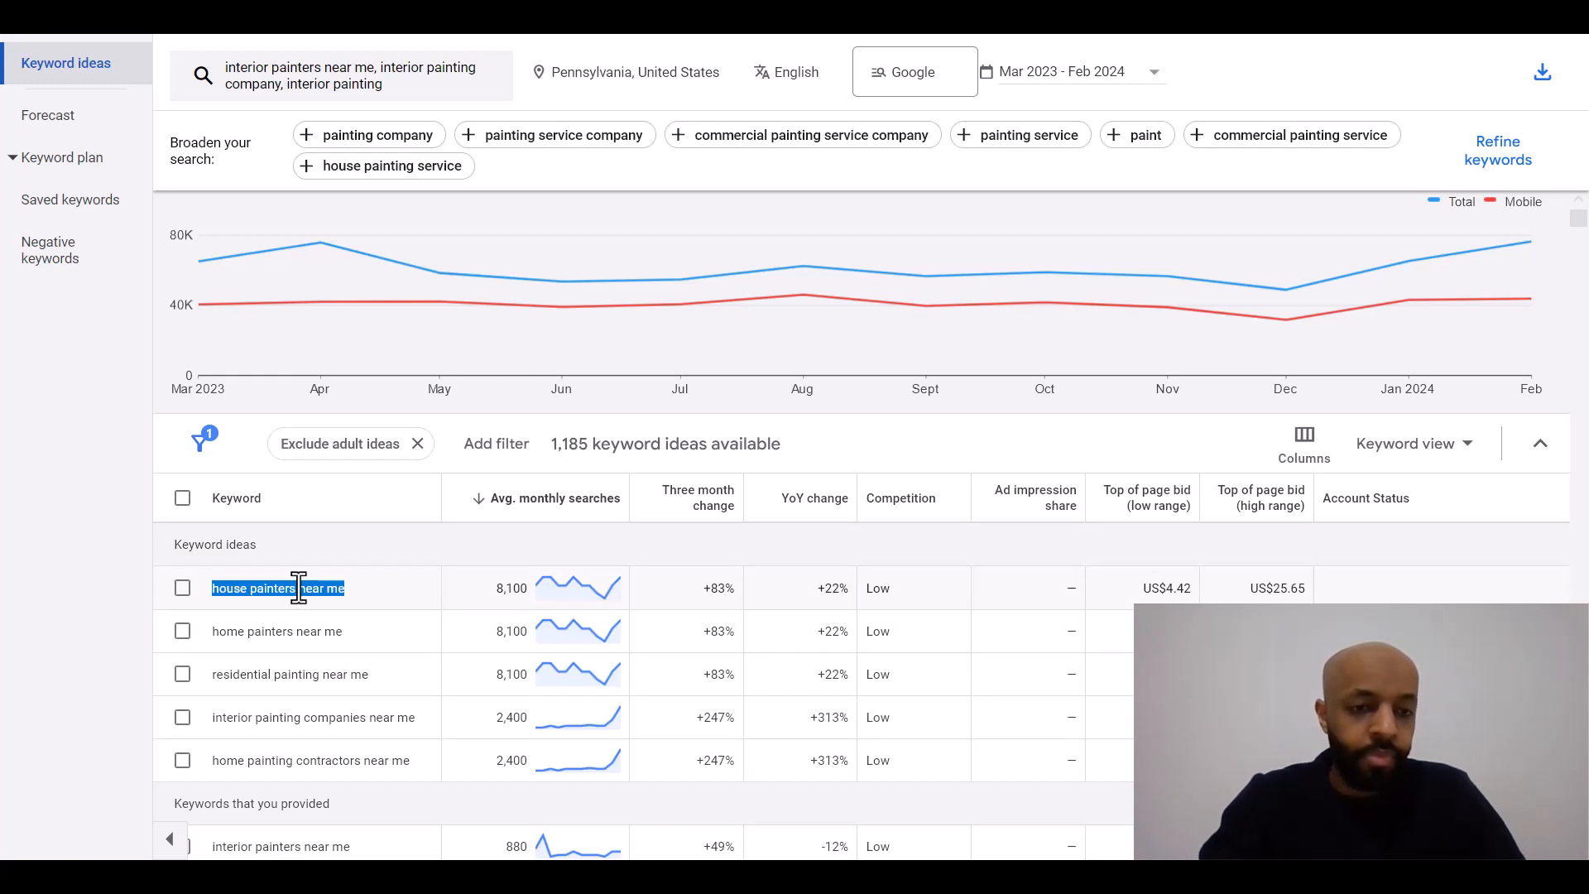
{"action": "key", "text": "alt+Tab"}
{"action": "key", "text": "Right"}
{"action": "key", "text": "Right"}
{"action": "key", "text": "Right"}
{"action": "key", "text": "Up"}
{"action": "key", "text": "Right"}
{"action": "key", "text": "Up"}
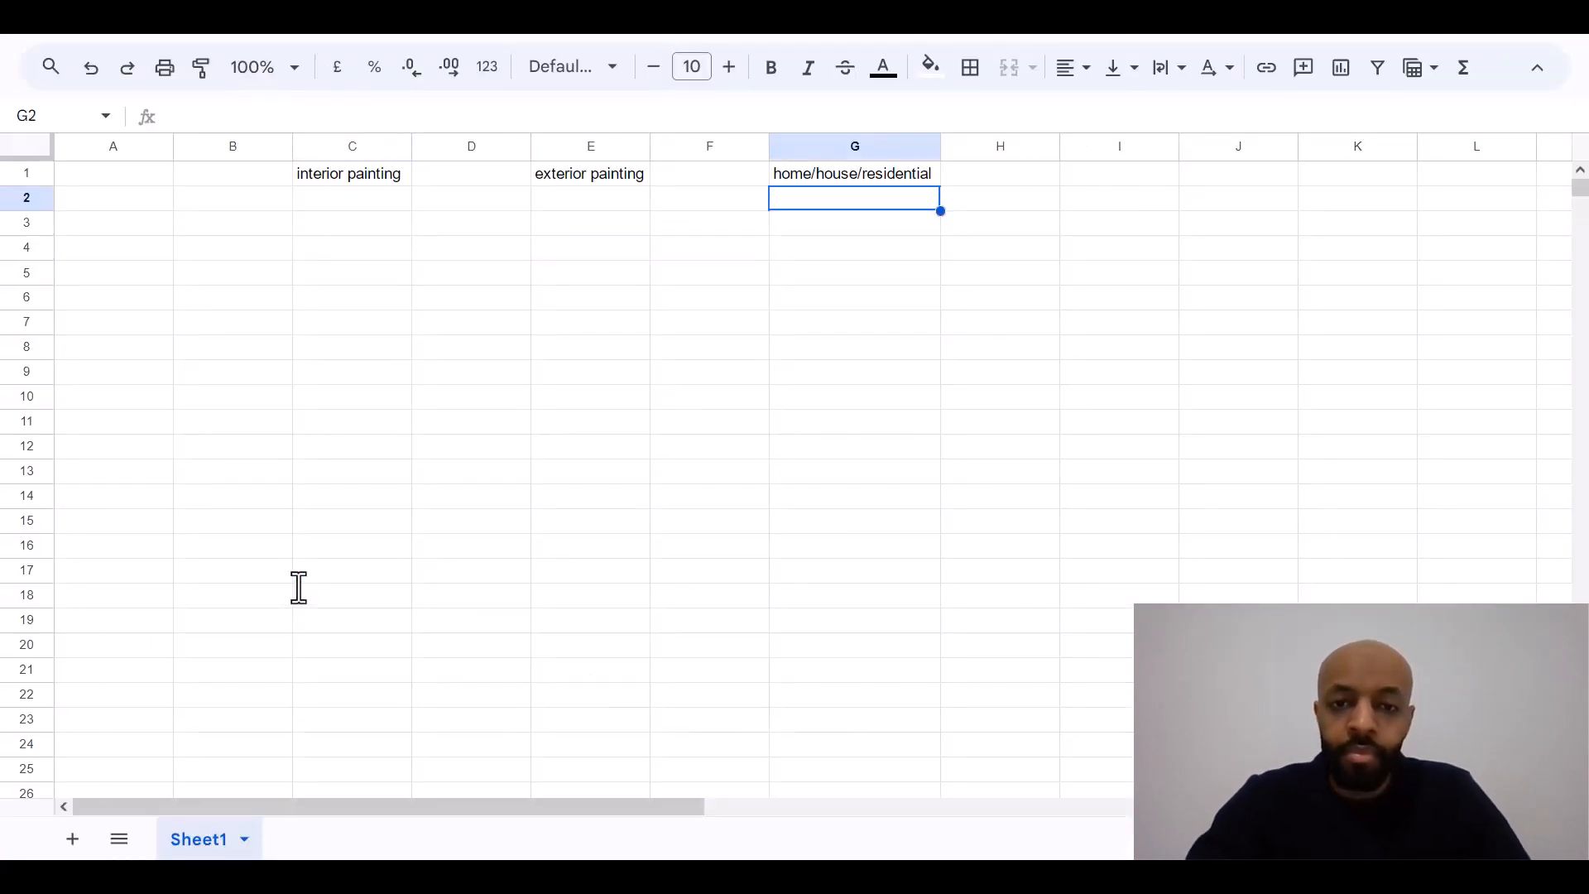
{"action": "key", "text": "ctrl+v"}
{"action": "key", "text": "alt+Tab"}
{"action": "key", "text": "Down"}
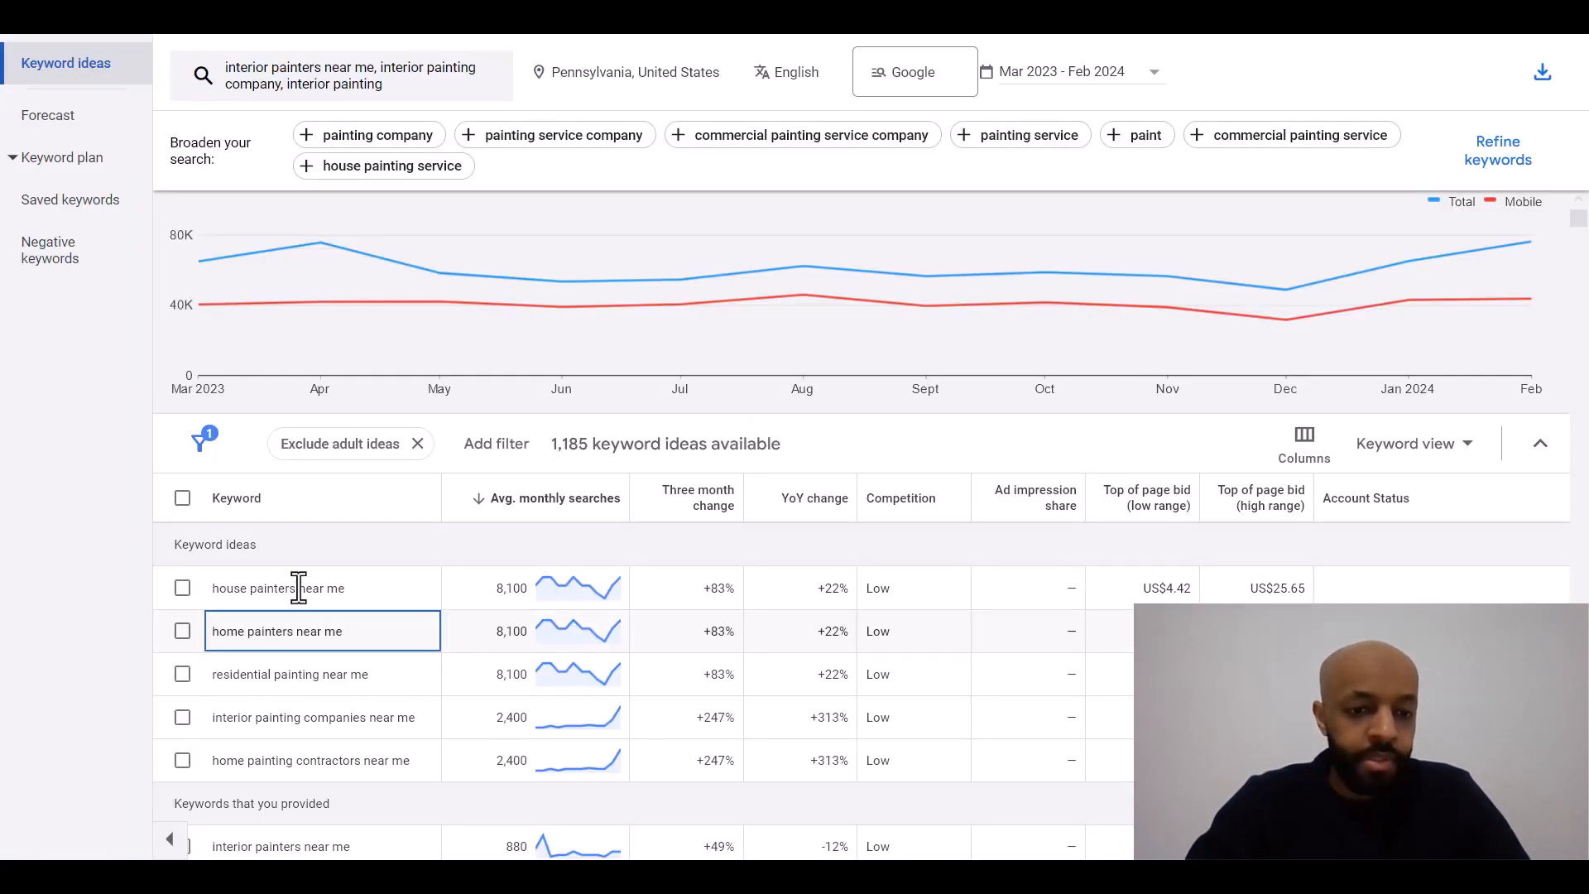
Copy the keyword idea "interior painting companies near me" from Keyword Planner into cell C3 under interior painting in Google Sheets
{"action": "scroll", "coordinate": [382, 560], "scroll_direction": "down", "scroll_amount": 1}
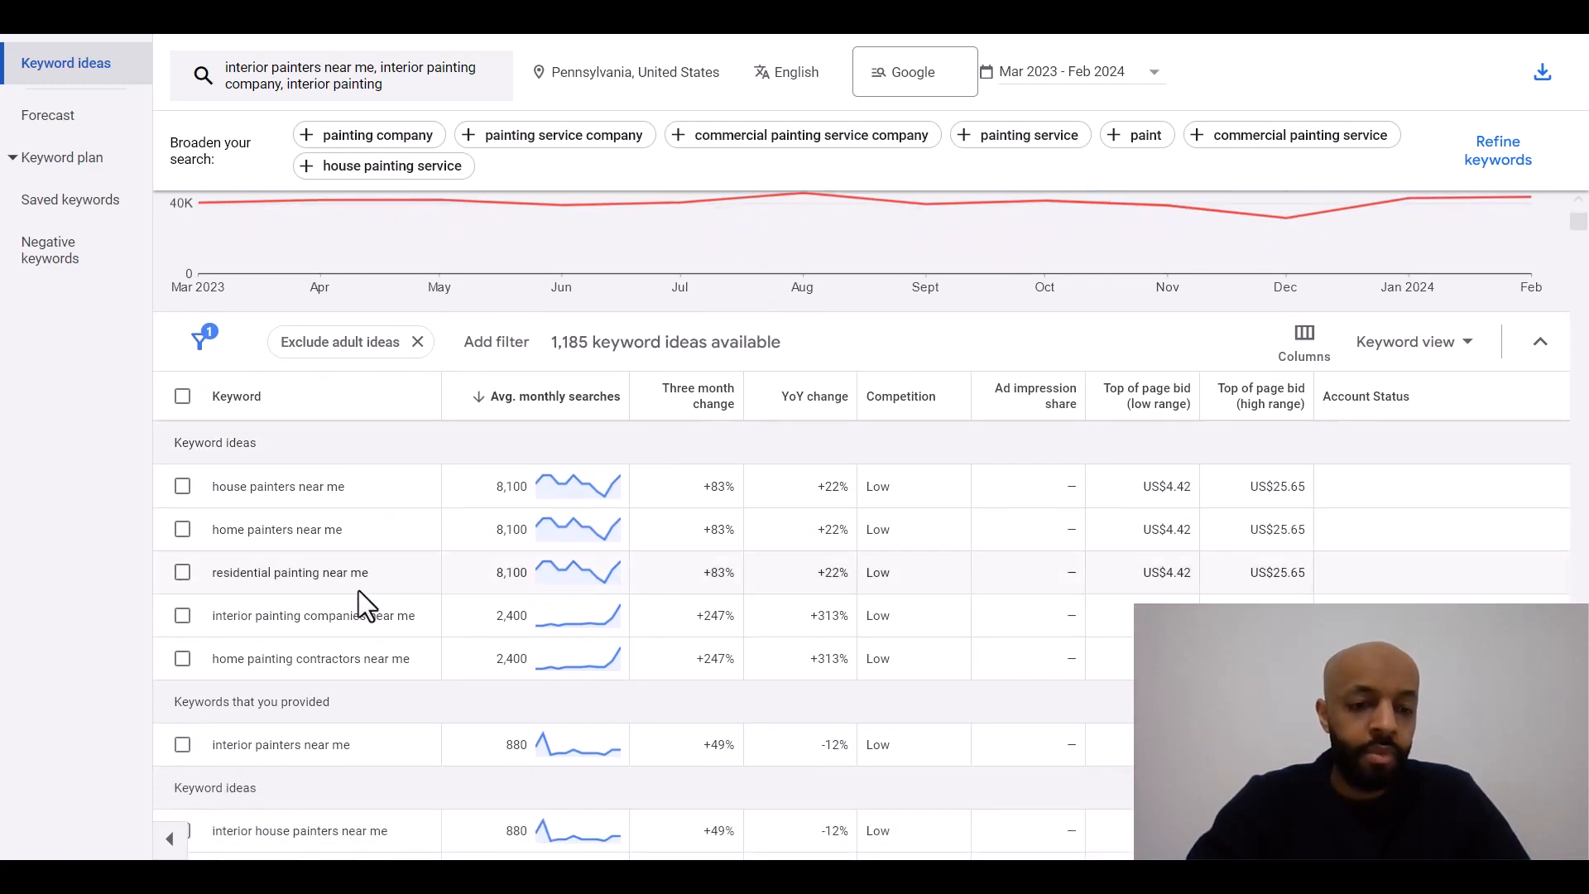
{"action": "triple_click", "coordinate": [346, 616]}
{"action": "key", "text": "ctrl+c"}
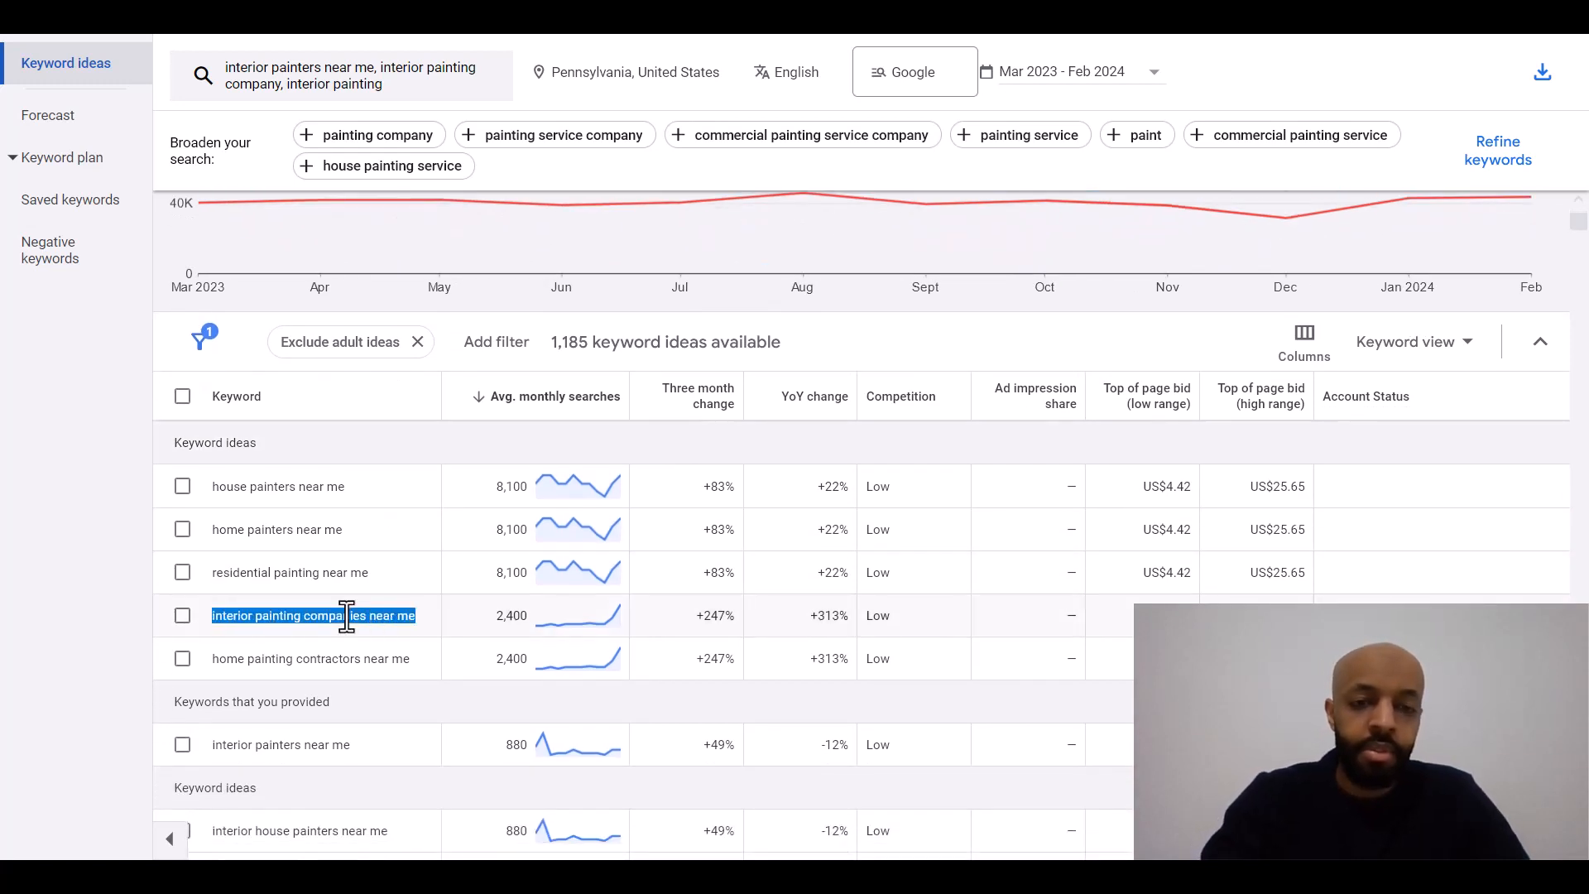
{"action": "key", "text": "alt+Tab"}
{"action": "key", "text": "Left"}
{"action": "key", "text": "Left"}
{"action": "key", "text": "Left"}
{"action": "key", "text": "Up"}
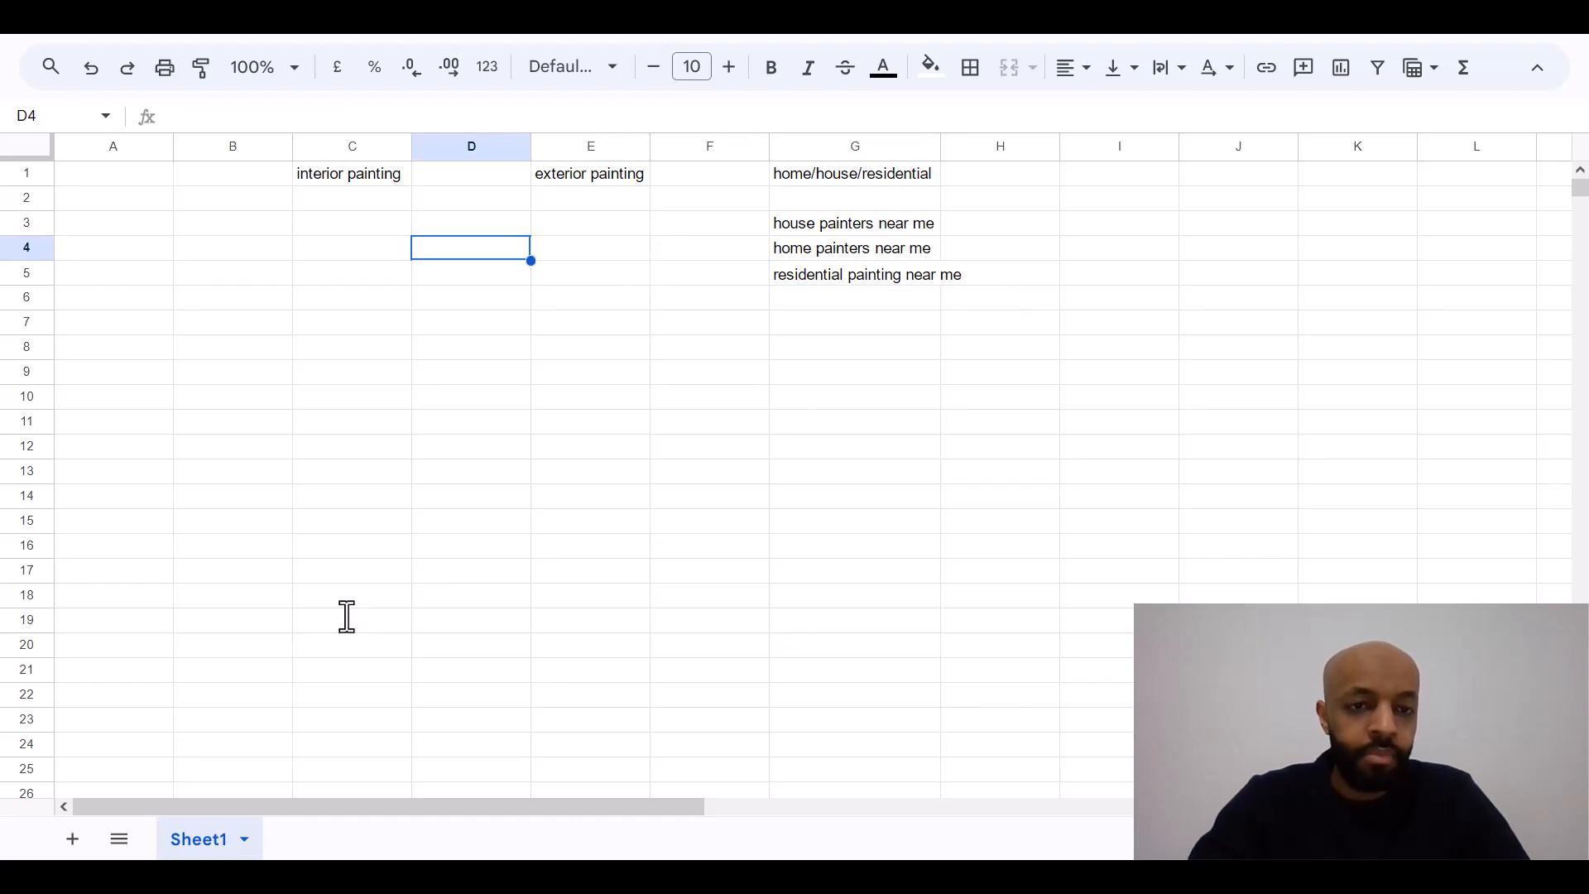
{"action": "key", "text": "Left"}
{"action": "key", "text": "Up"}
{"action": "key", "text": "ctrl+v"}
{"action": "key", "text": "alt+Tab"}
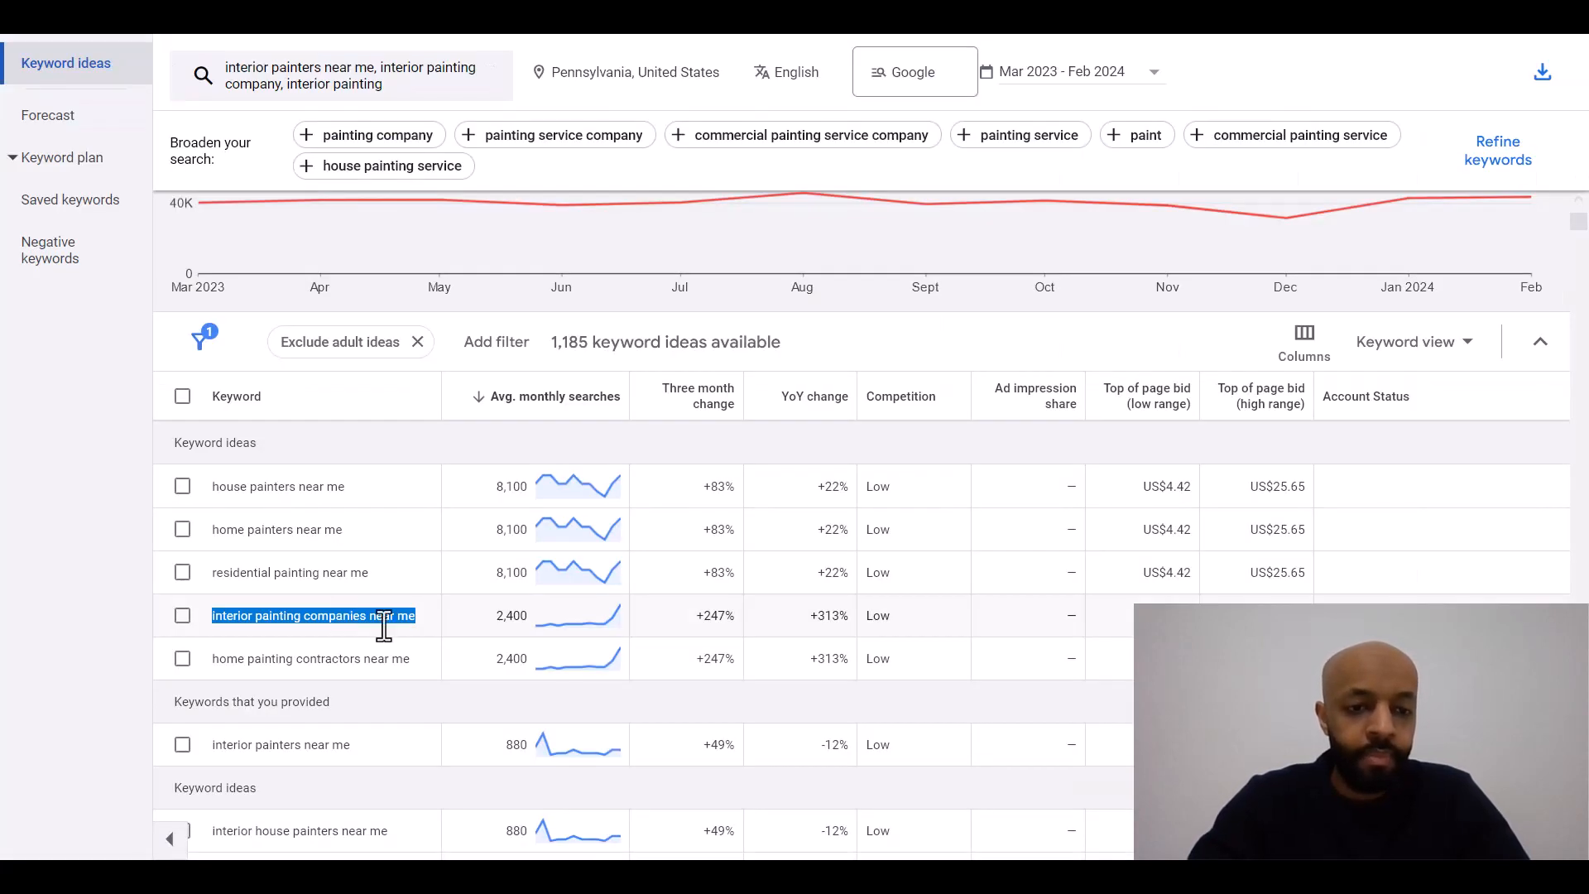
{"action": "triple_click", "coordinate": [378, 658]}
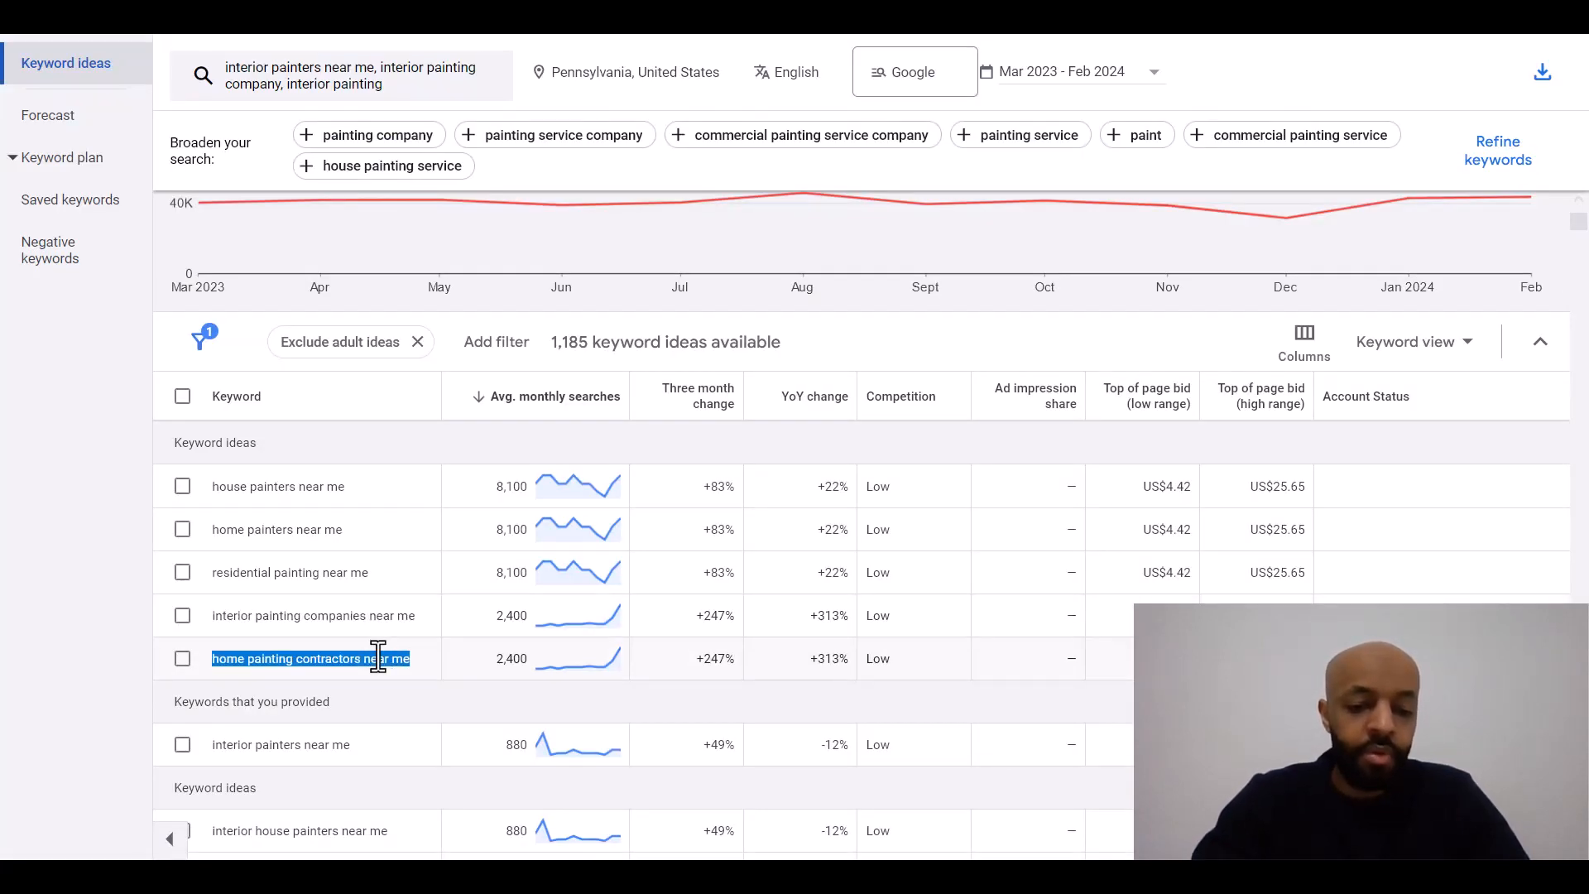
{"action": "key", "text": "alt+Tab"}
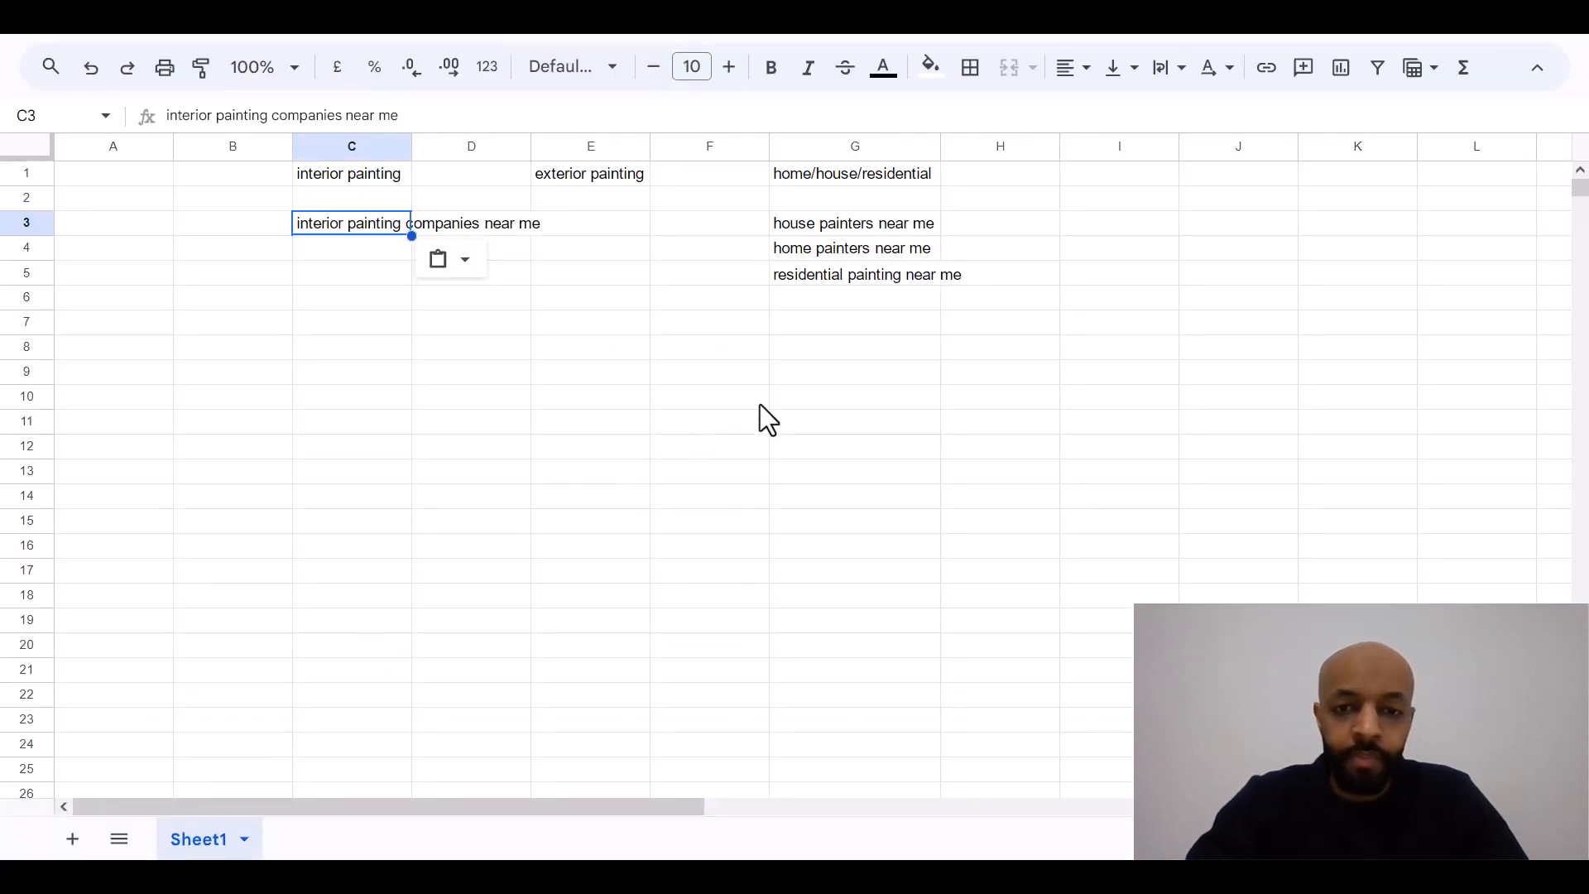
{"action": "left_click", "coordinate": [862, 298]}
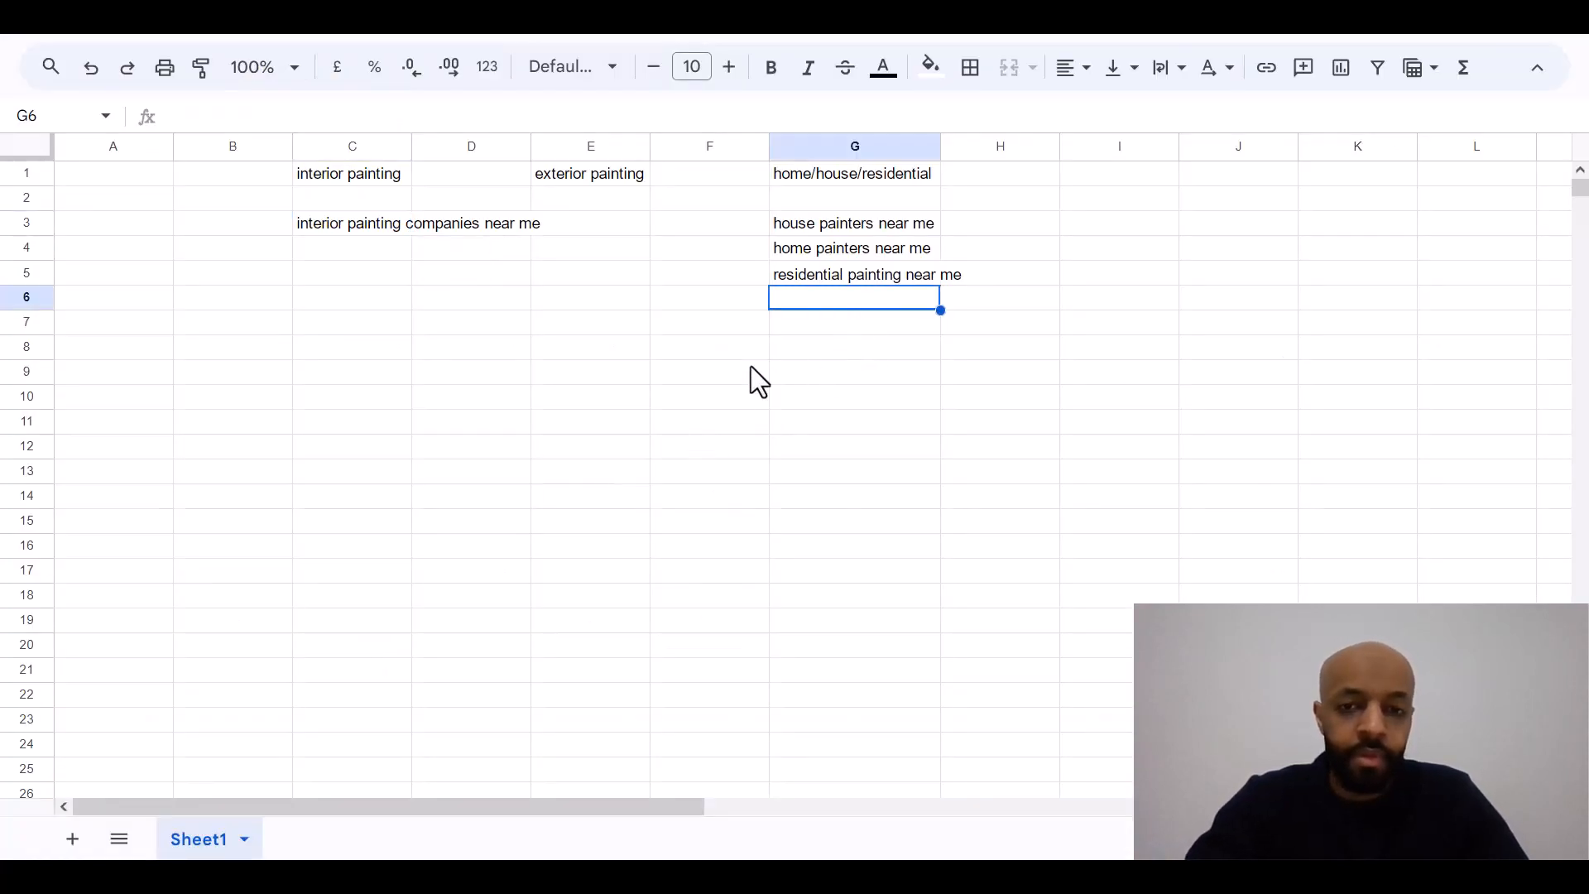
{"action": "key", "text": "alt+Tab"}
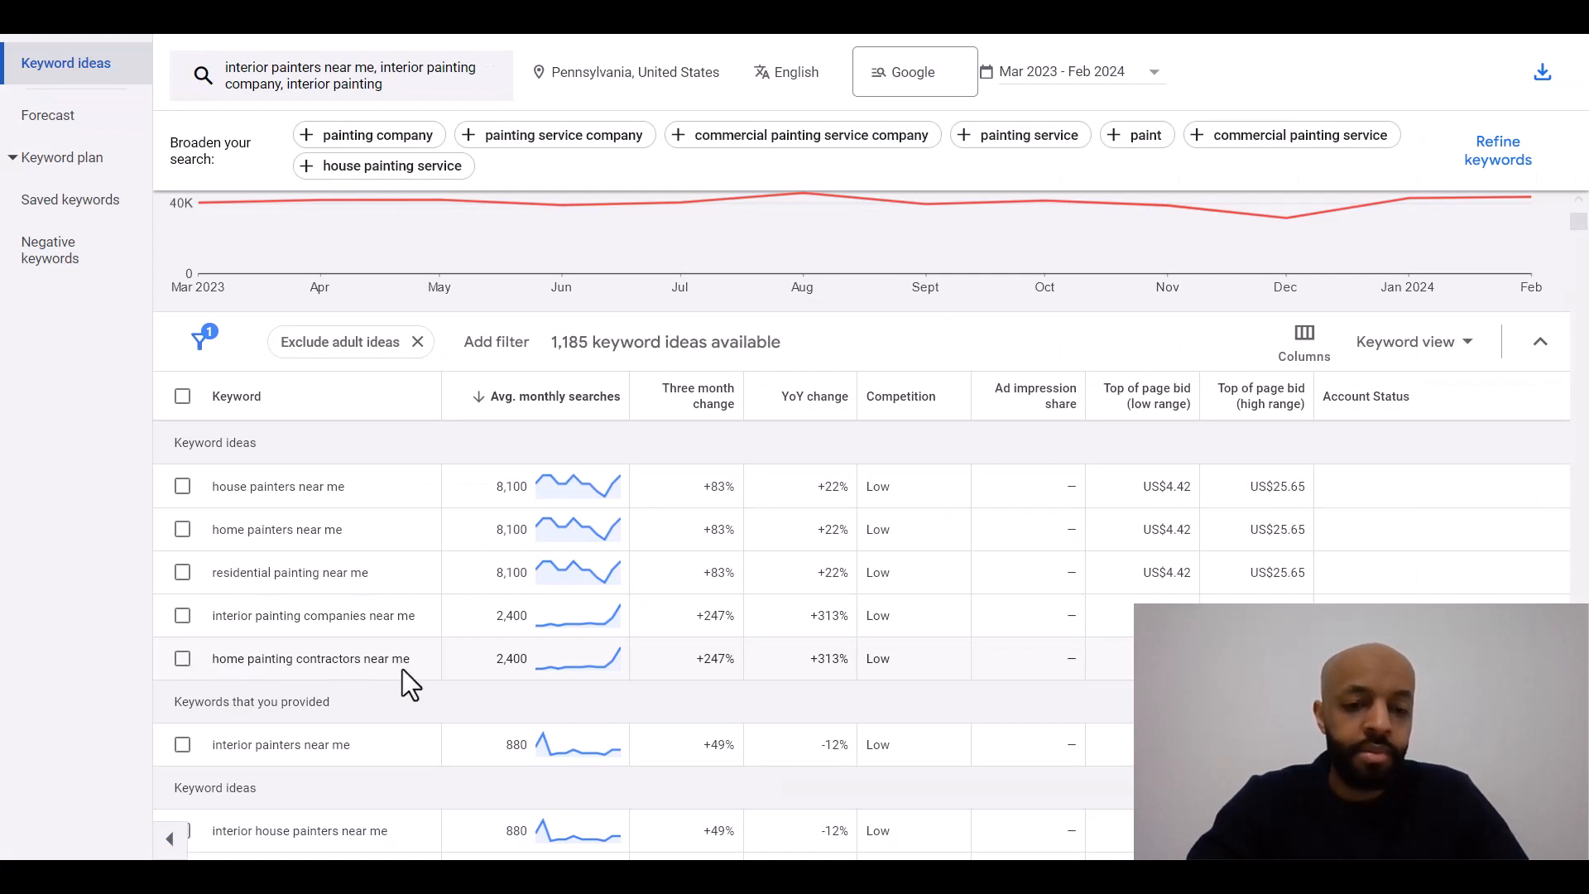
Switch to Google Sheets and add "painting contractors" as a new category heading in cell I1
{"action": "key", "text": "alt+Tab"}
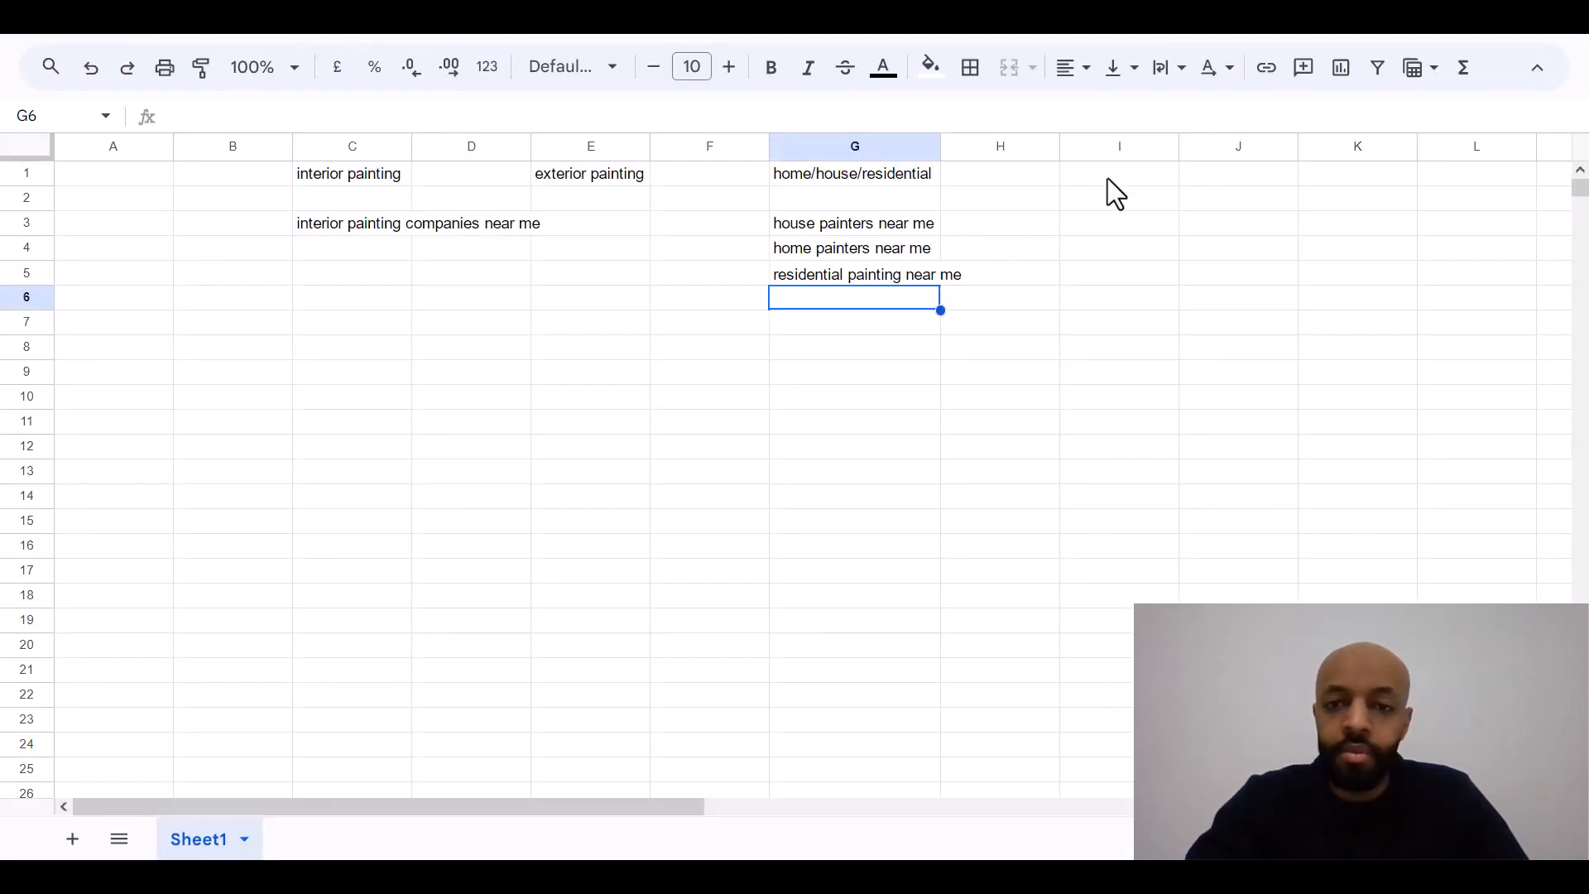
{"action": "left_click", "coordinate": [1142, 176]}
{"action": "type", "text": "pa"}
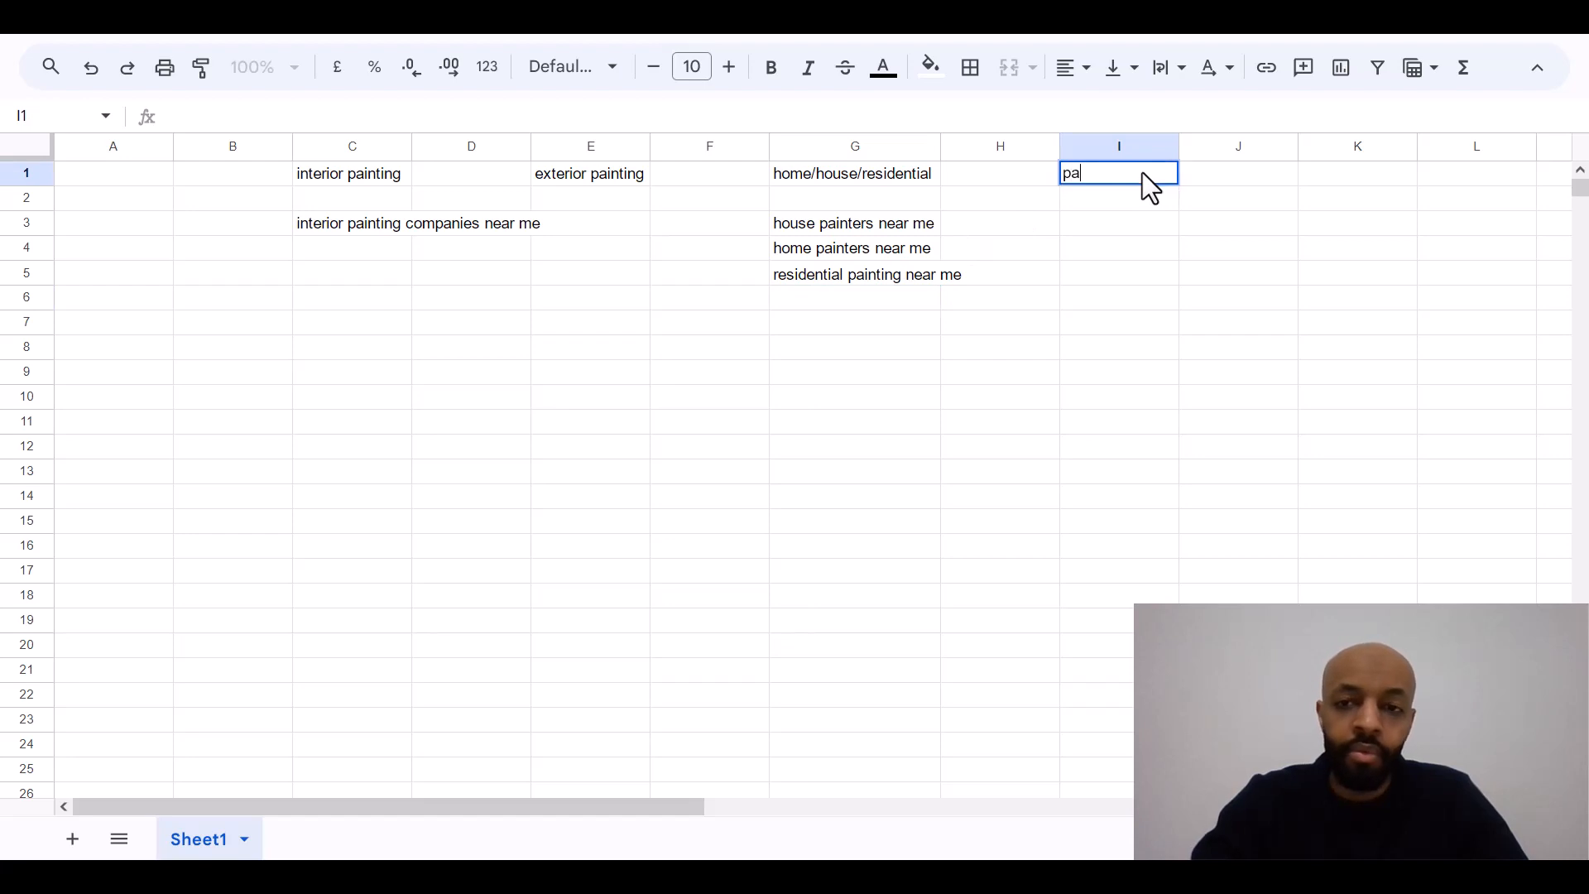
{"action": "type", "text": "intinf c"}
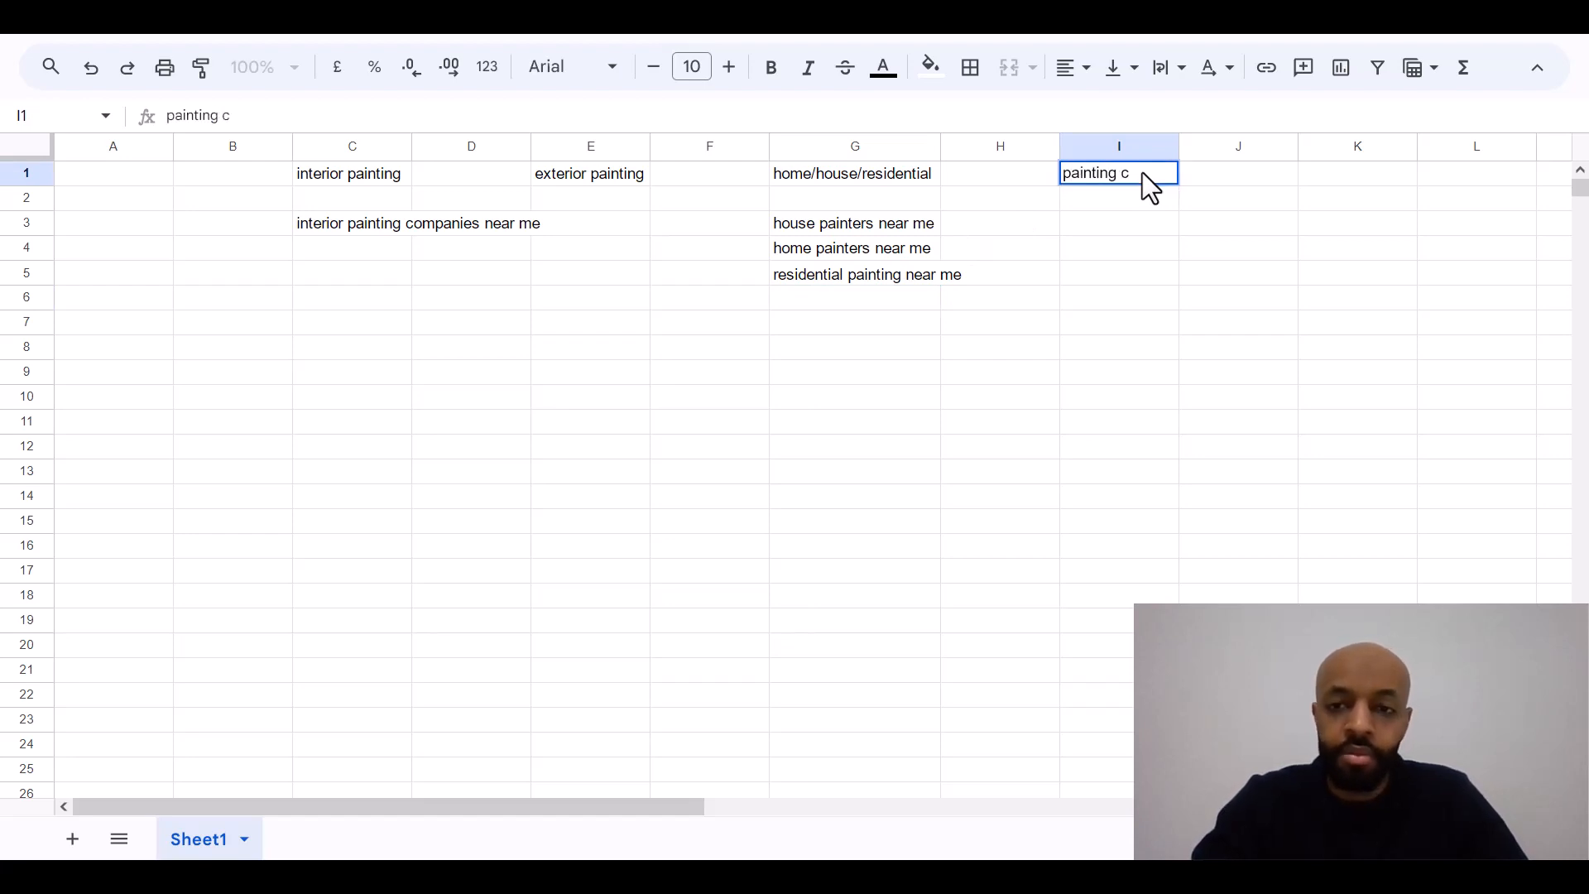
{"action": "type", "text": "ontractors"}
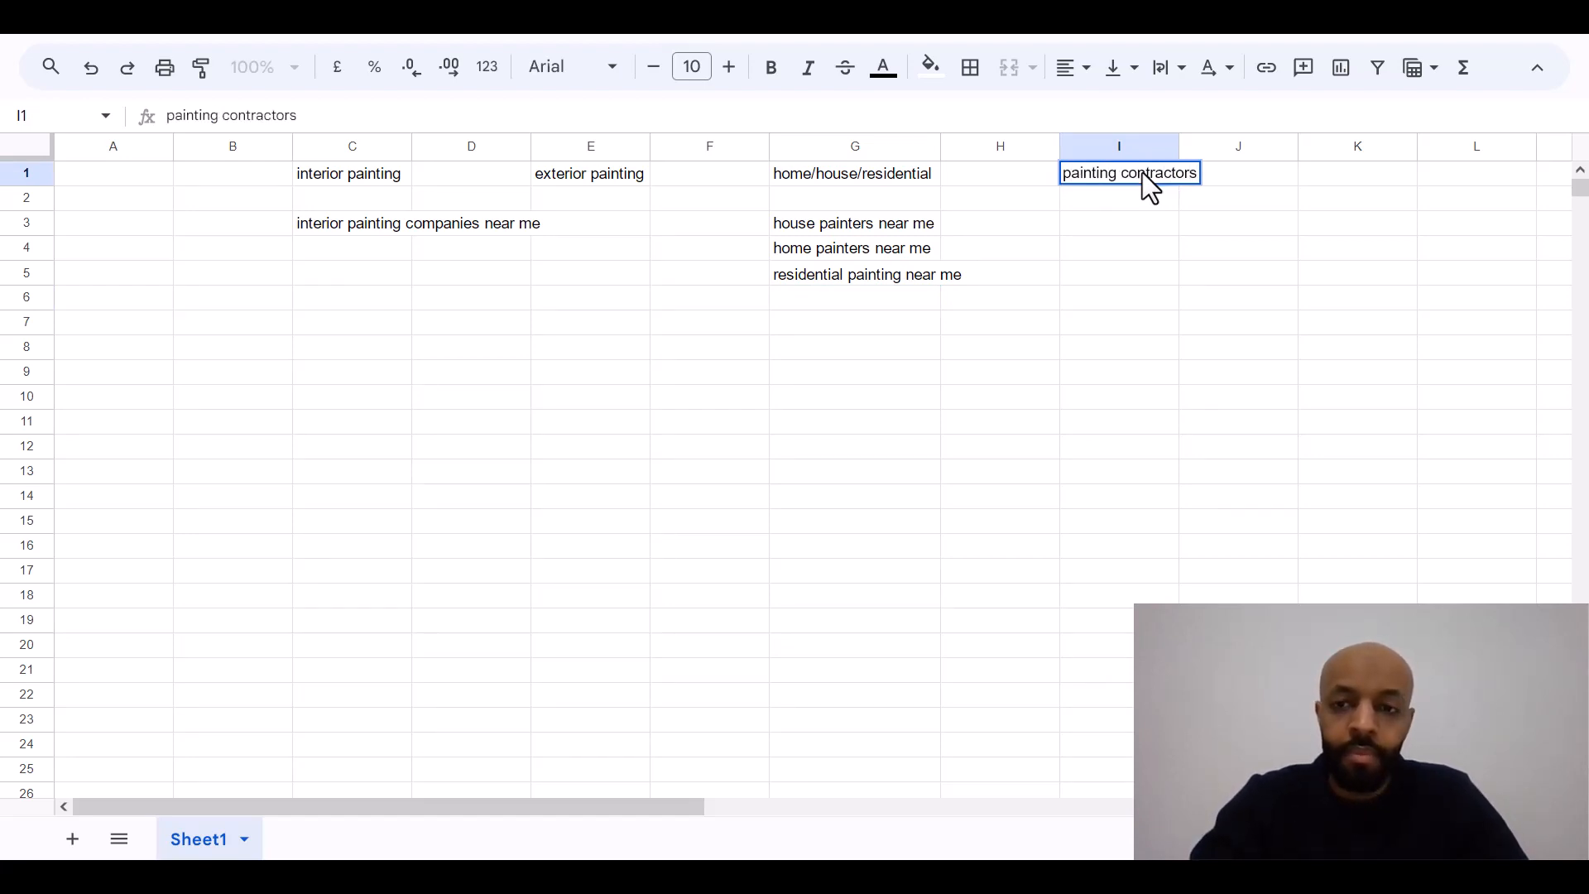
{"action": "key", "text": "Return"}
{"action": "key", "text": "Return"}
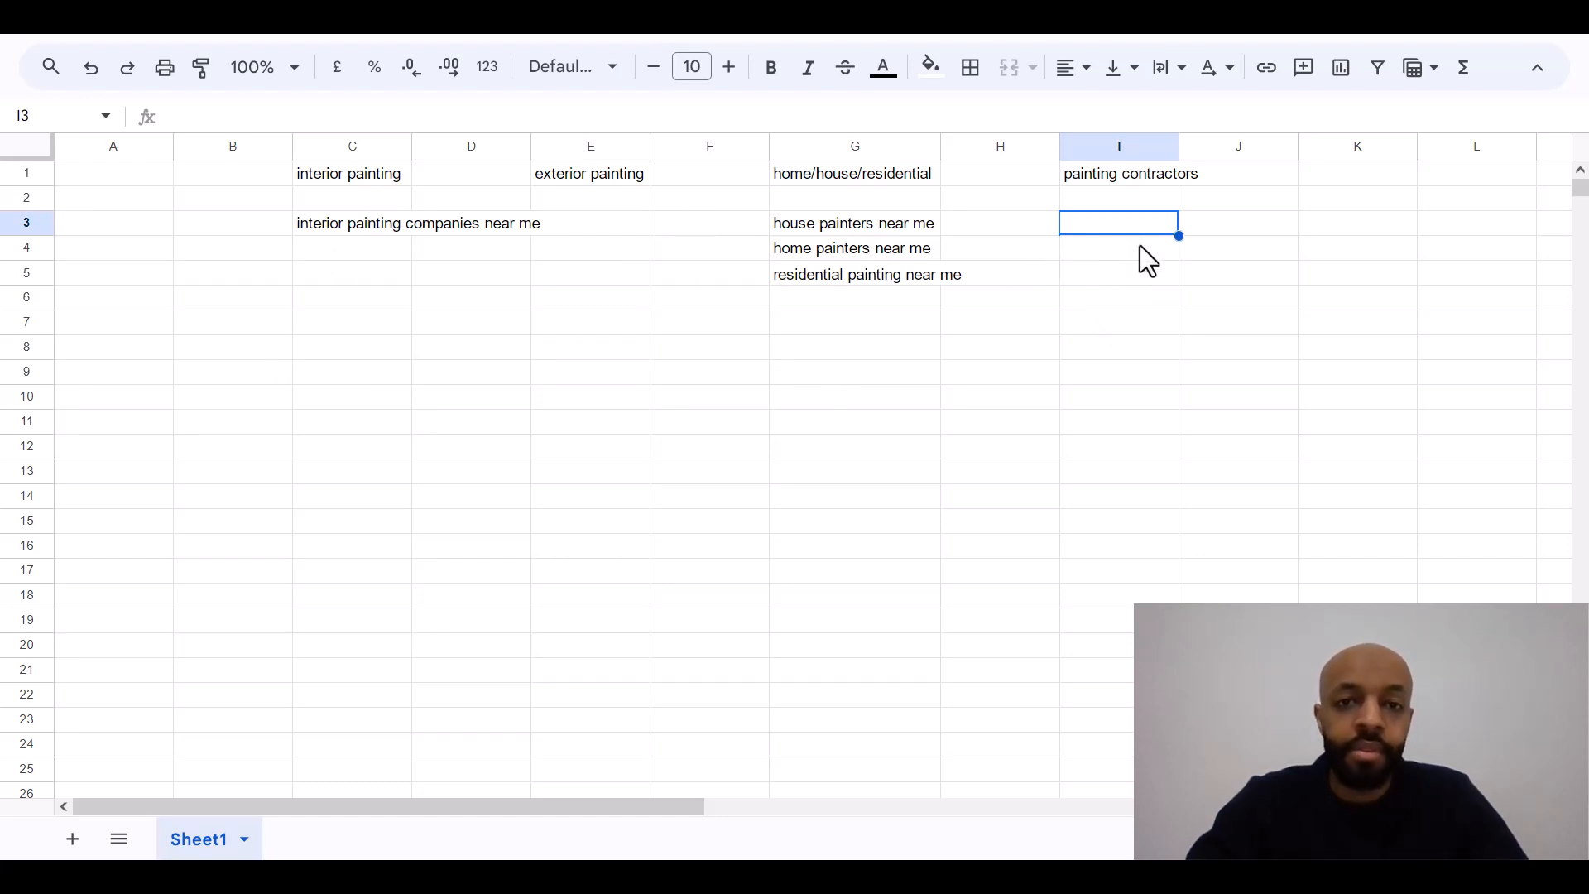
{"action": "key", "text": "Down"}
{"action": "key", "text": "Up"}
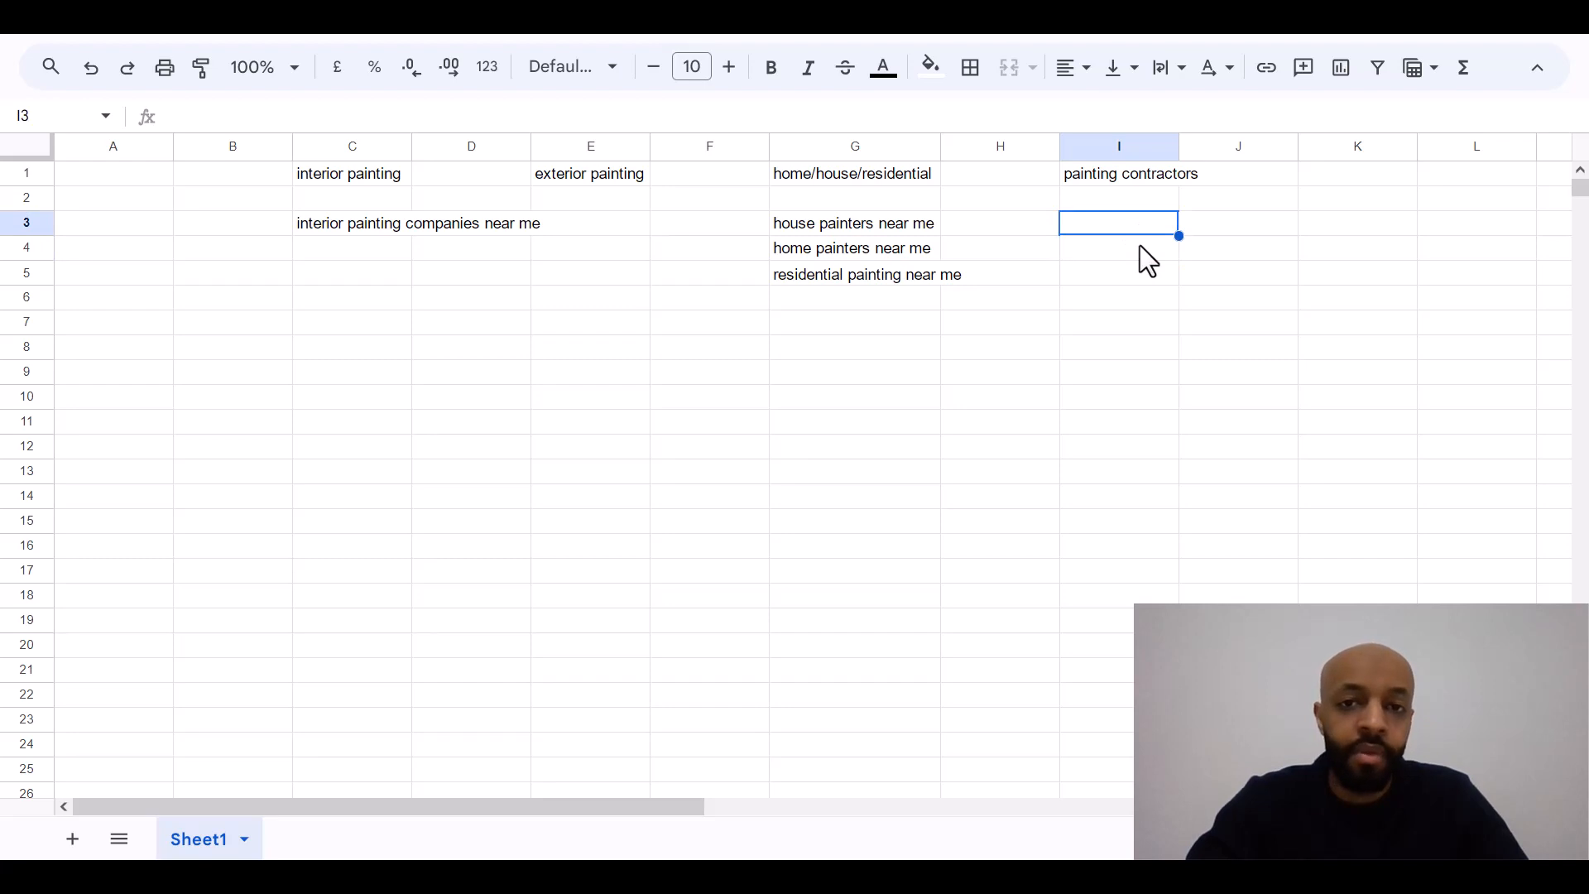
{"action": "key", "text": "Down"}
{"action": "key", "text": "Up"}
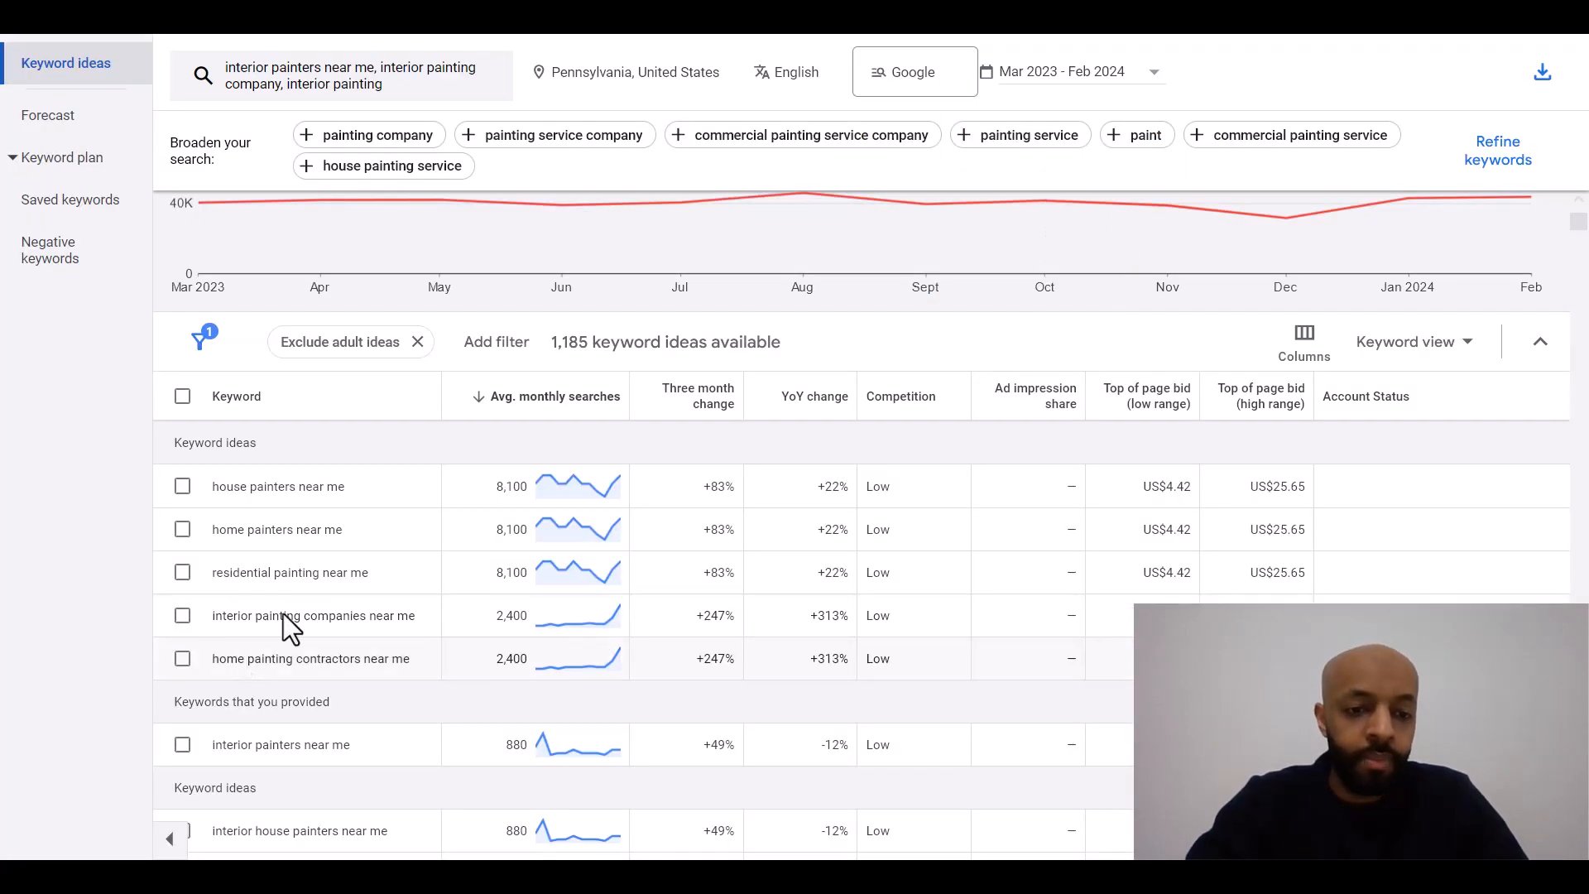
Examine the Keyword Planner ideas and their monthly searches for further high buying-intent painting keywords
{"action": "scroll", "coordinate": [306, 598], "scroll_direction": "down", "scroll_amount": 1}
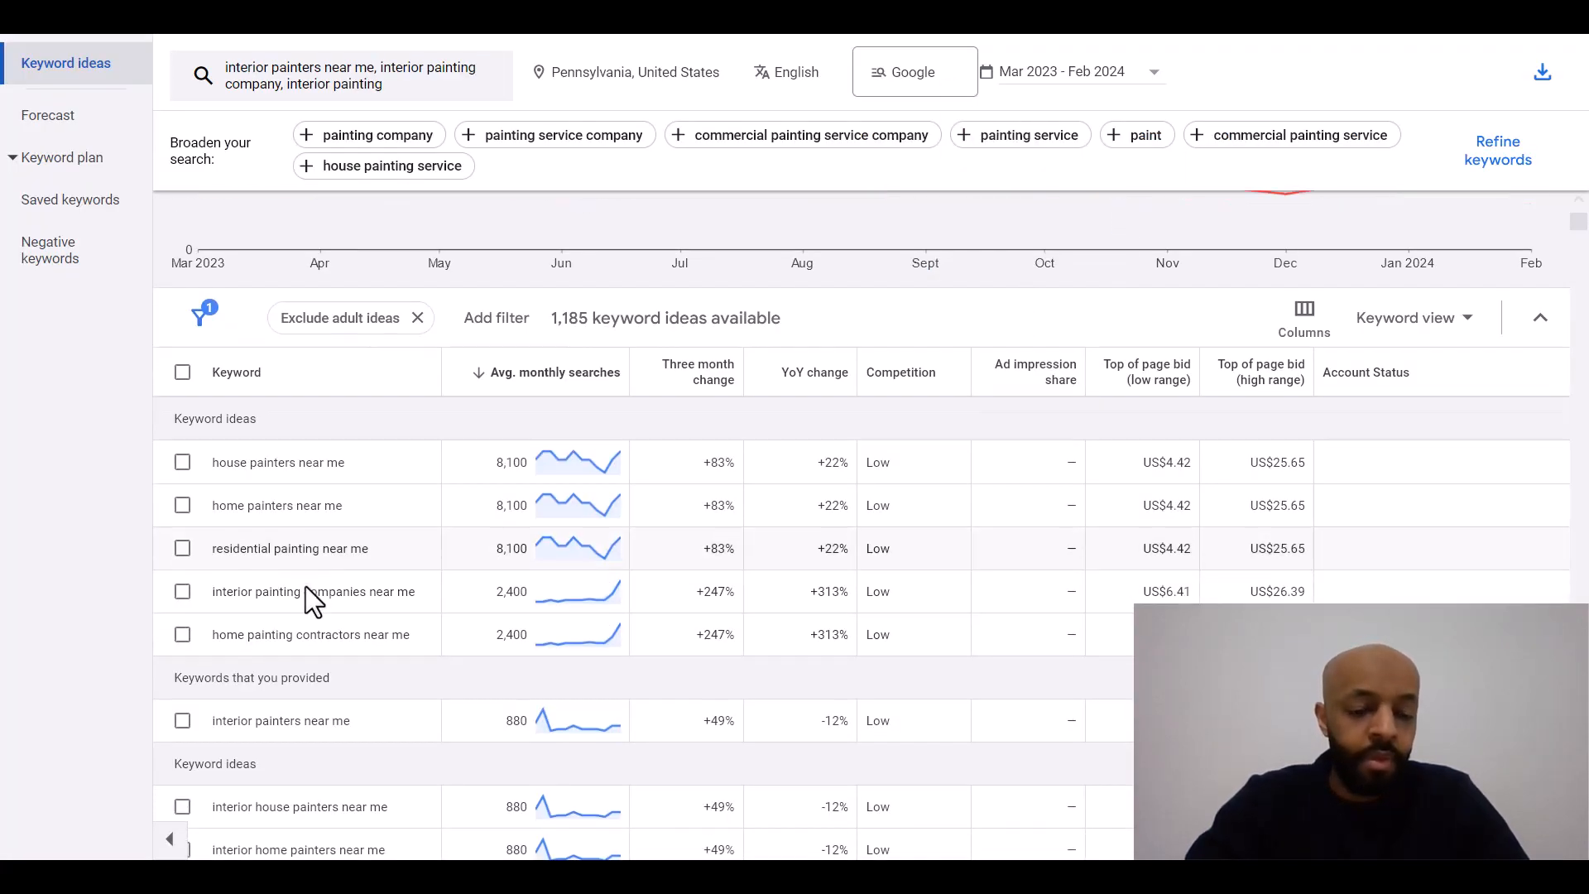
{"action": "scroll", "coordinate": [305, 586], "scroll_direction": "down", "scroll_amount": 2}
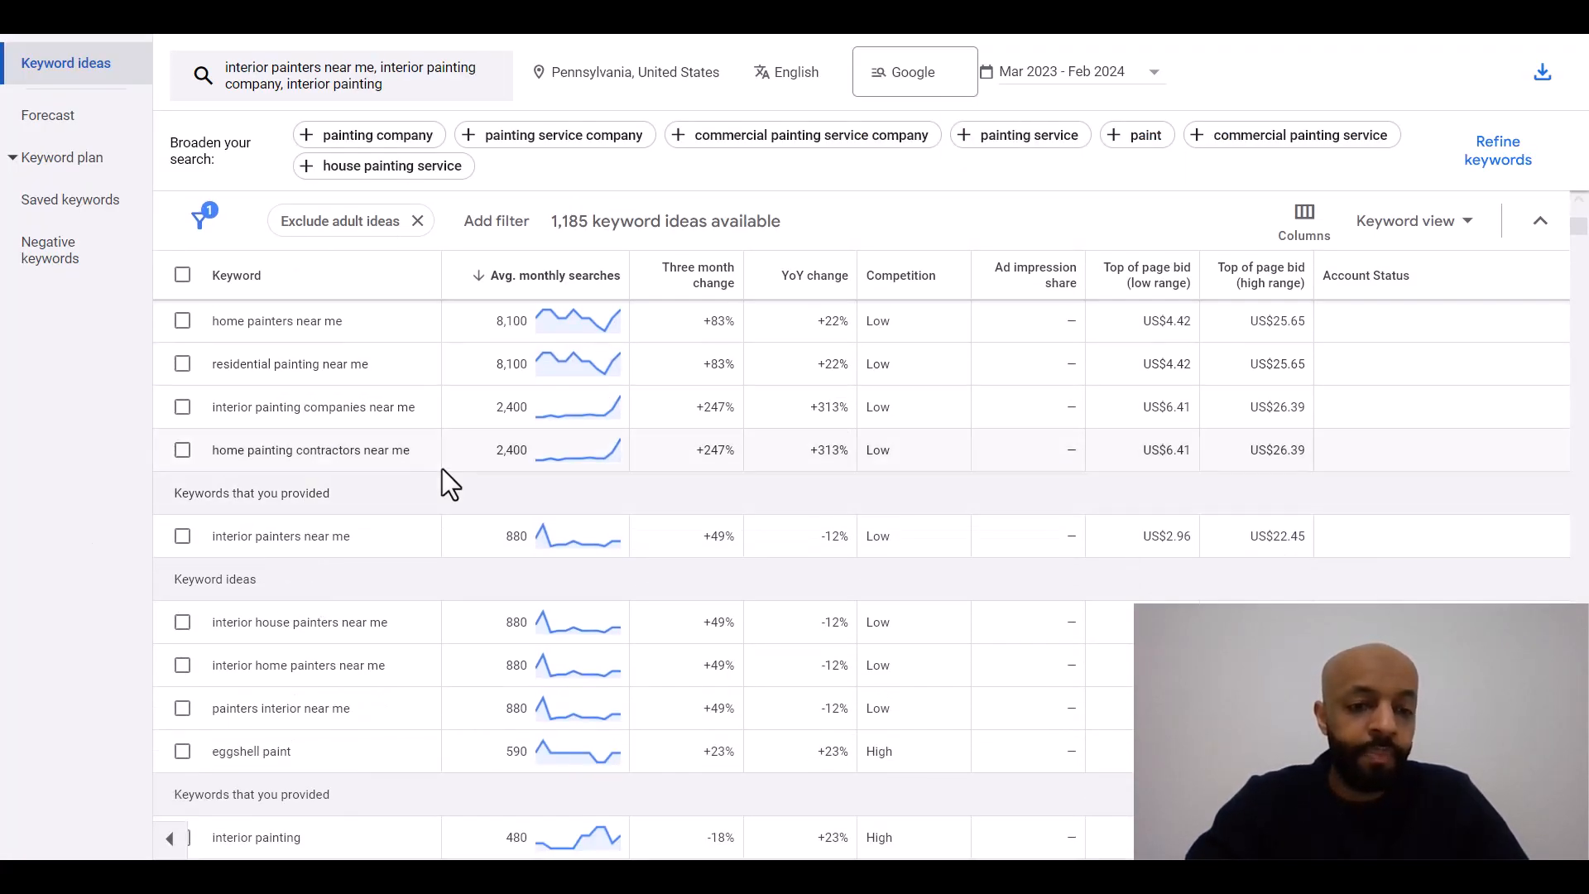
{"action": "scroll", "coordinate": [442, 468], "scroll_direction": "down", "scroll_amount": 1}
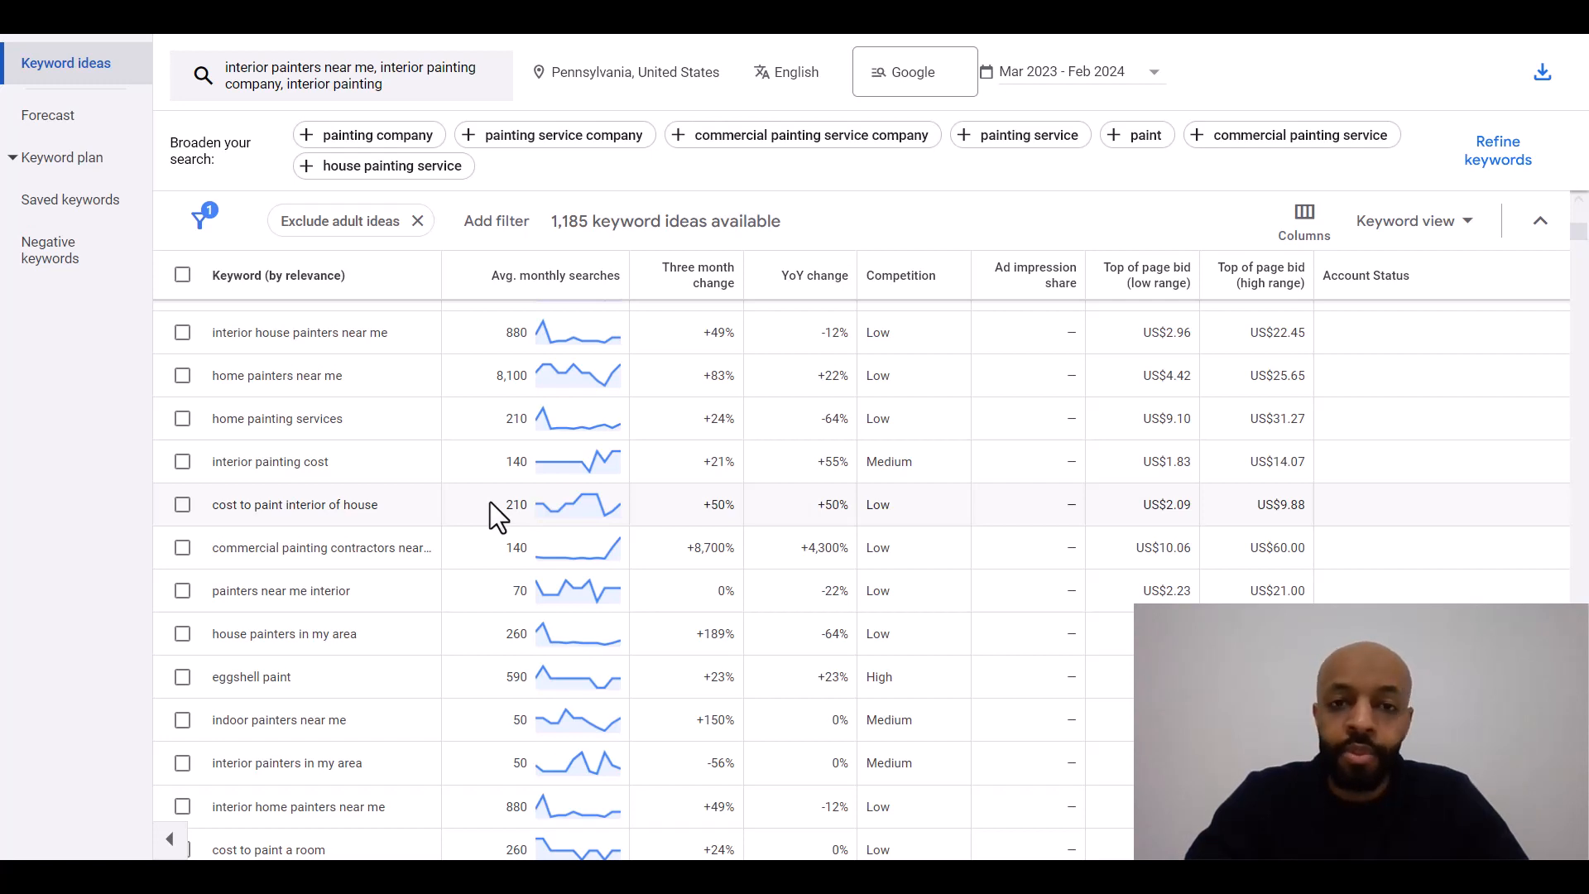
{"action": "scroll", "coordinate": [490, 501], "scroll_direction": "up", "scroll_amount": 3}
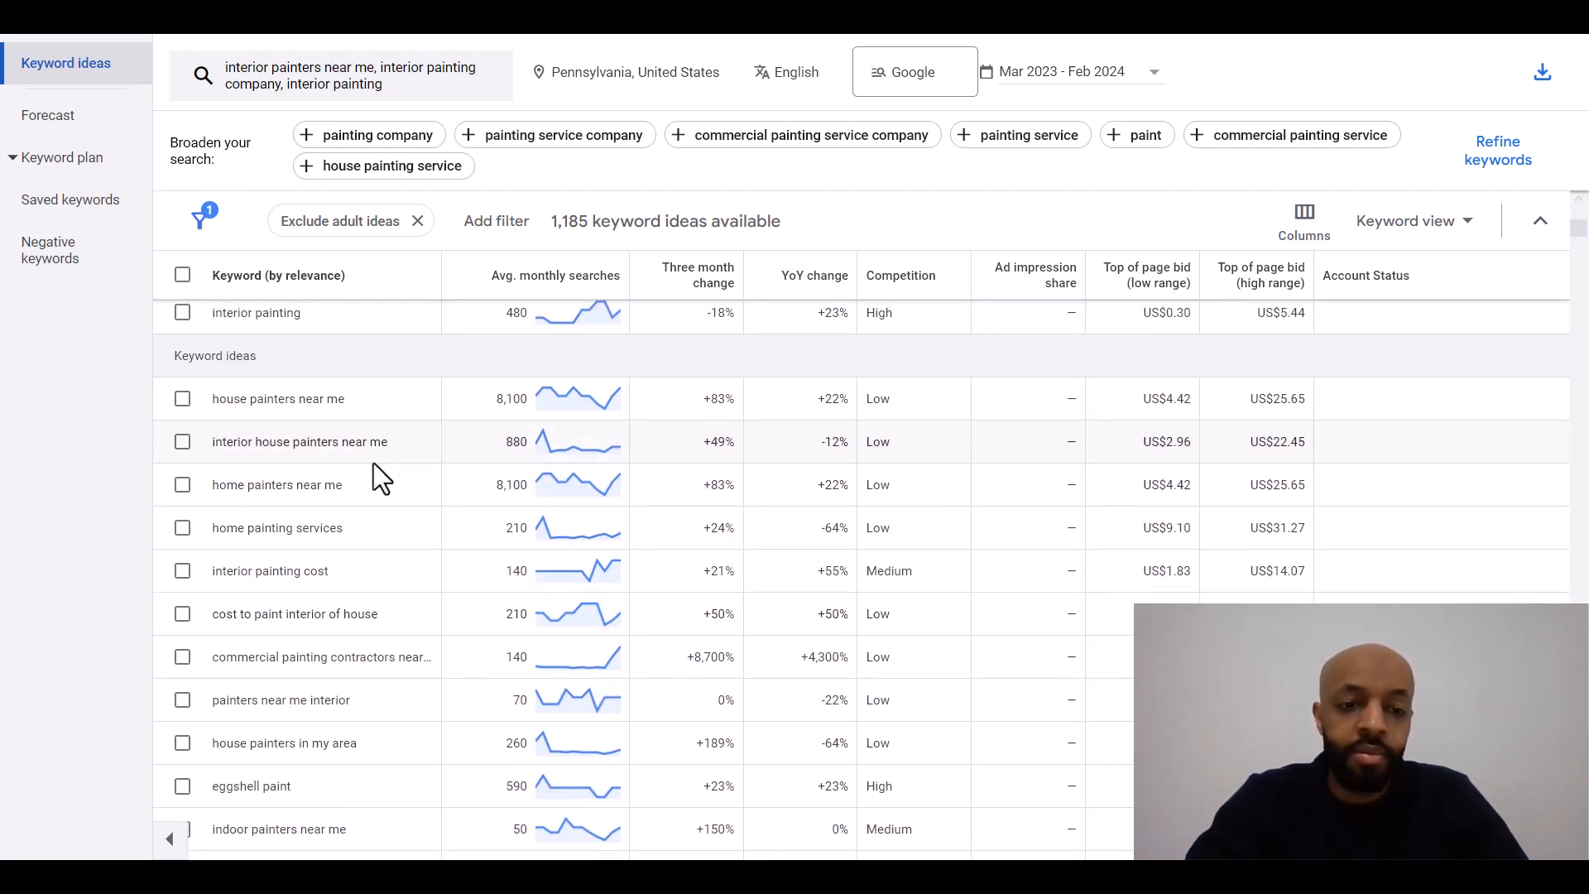
Copy the keyword idea "interior home painters near me" from Keyword Planner into cell C5 under interior painting in Google Sheets
{"action": "scroll", "coordinate": [459, 466], "scroll_direction": "down", "scroll_amount": 1}
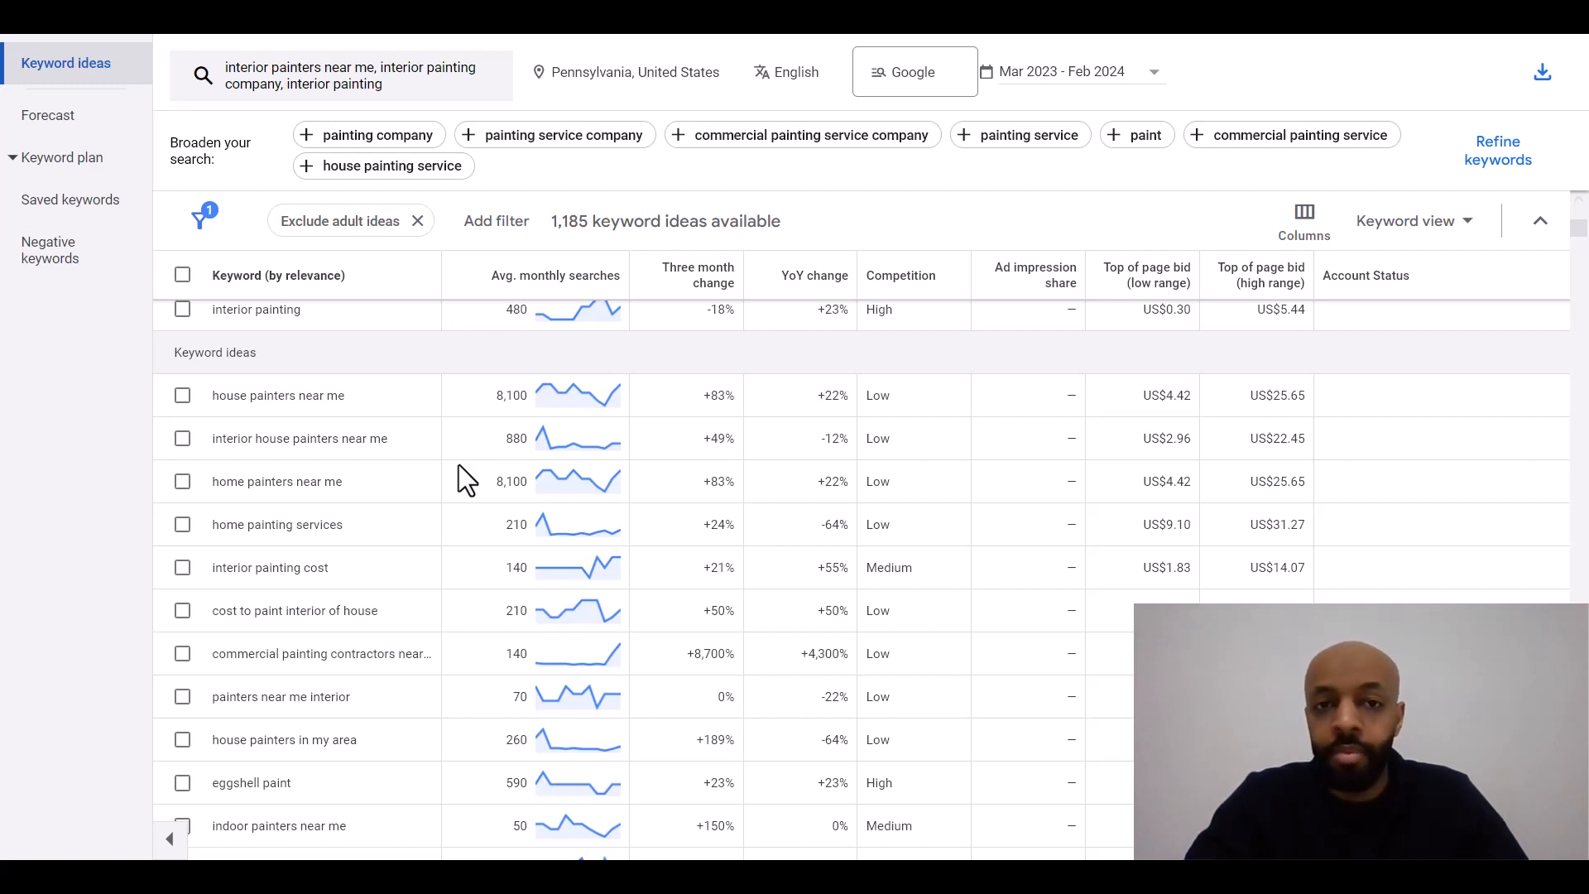
{"action": "scroll", "coordinate": [459, 464], "scroll_direction": "down", "scroll_amount": 4}
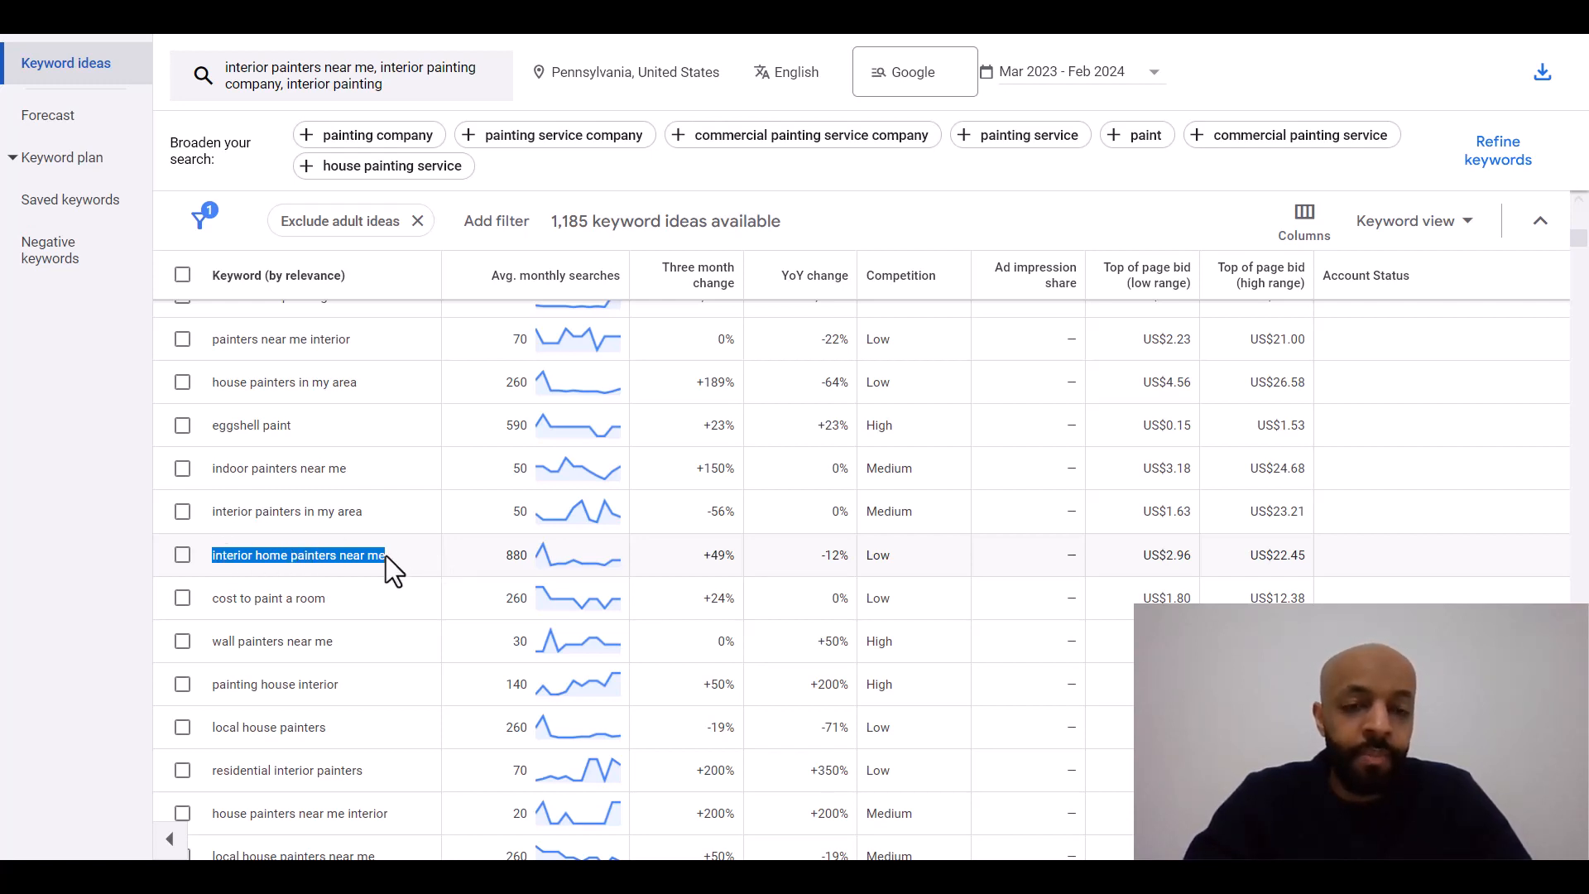
{"action": "key", "text": "alt+Tab"}
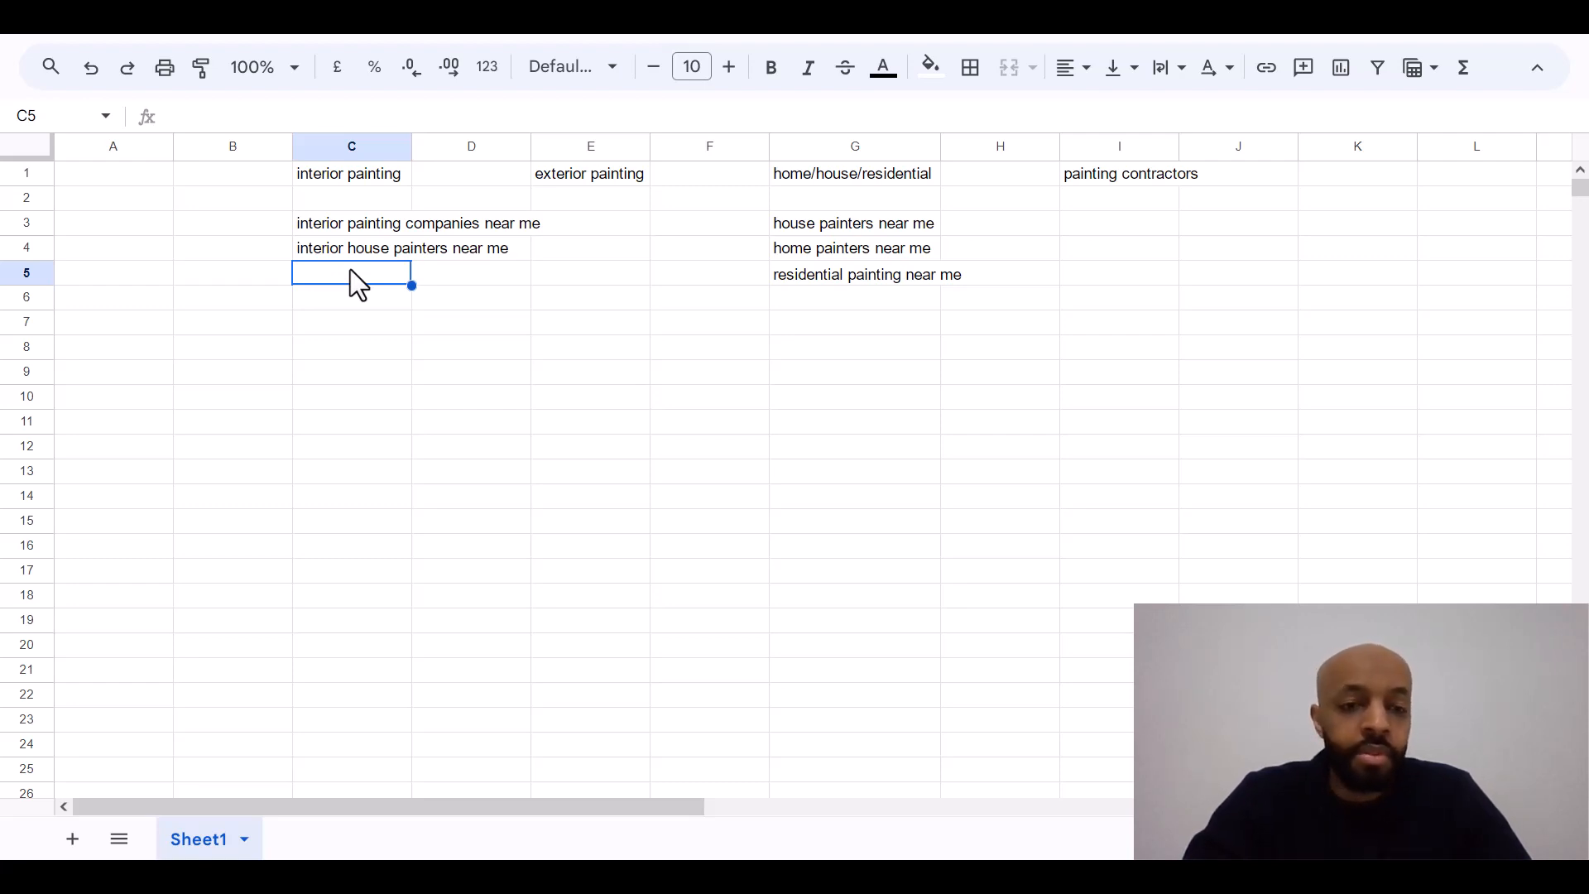
{"action": "type", "text": "interior home painters near me"}
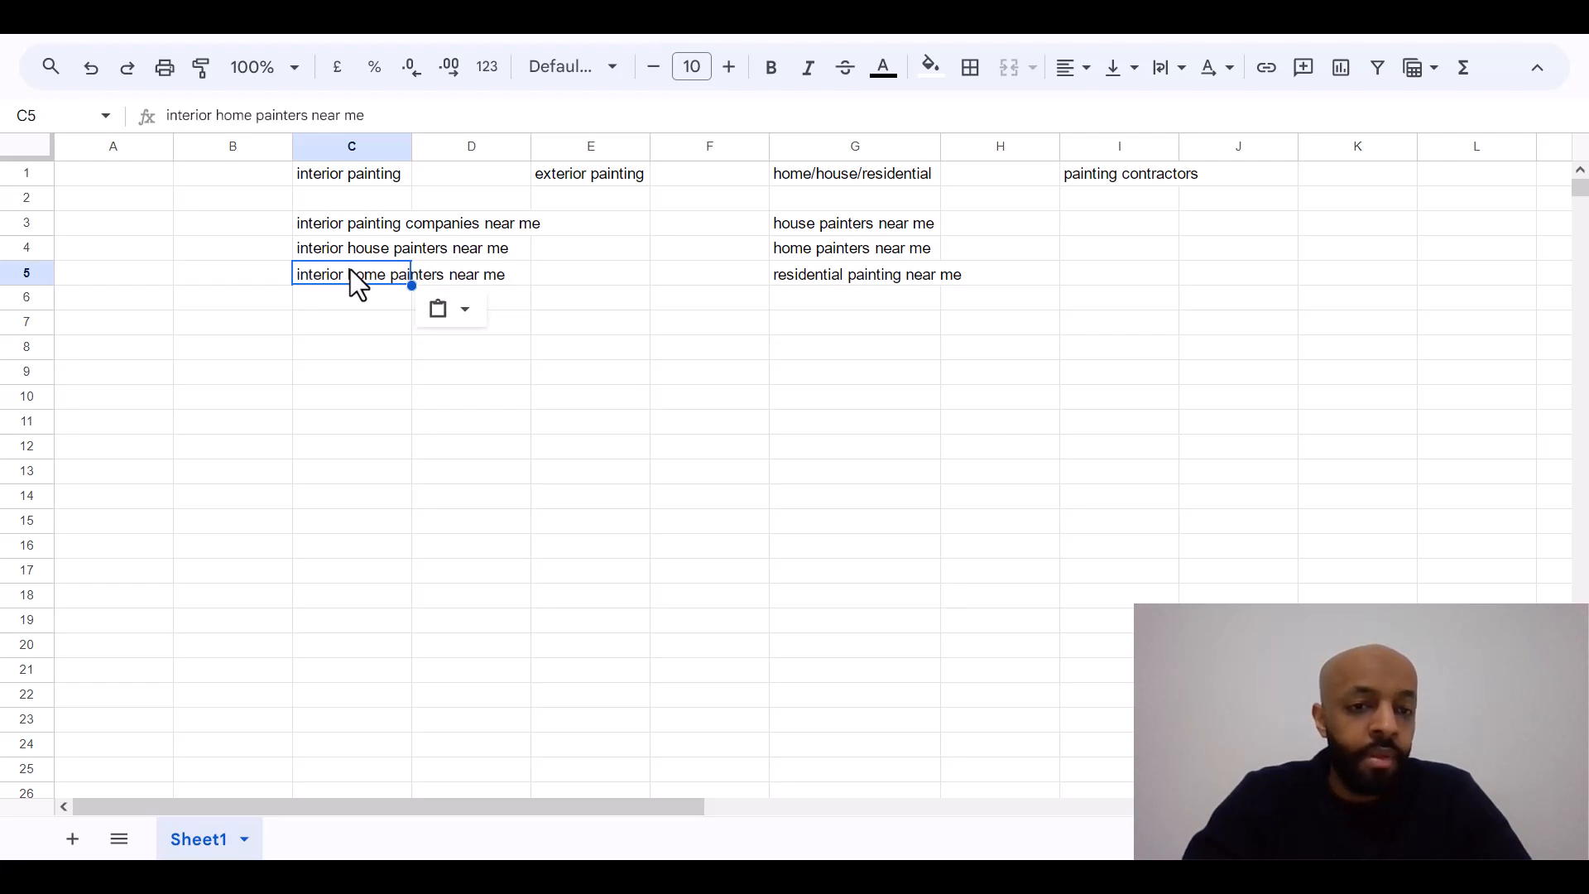
{"action": "left_click", "coordinate": [359, 291]}
{"action": "left_click", "coordinate": [359, 324]}
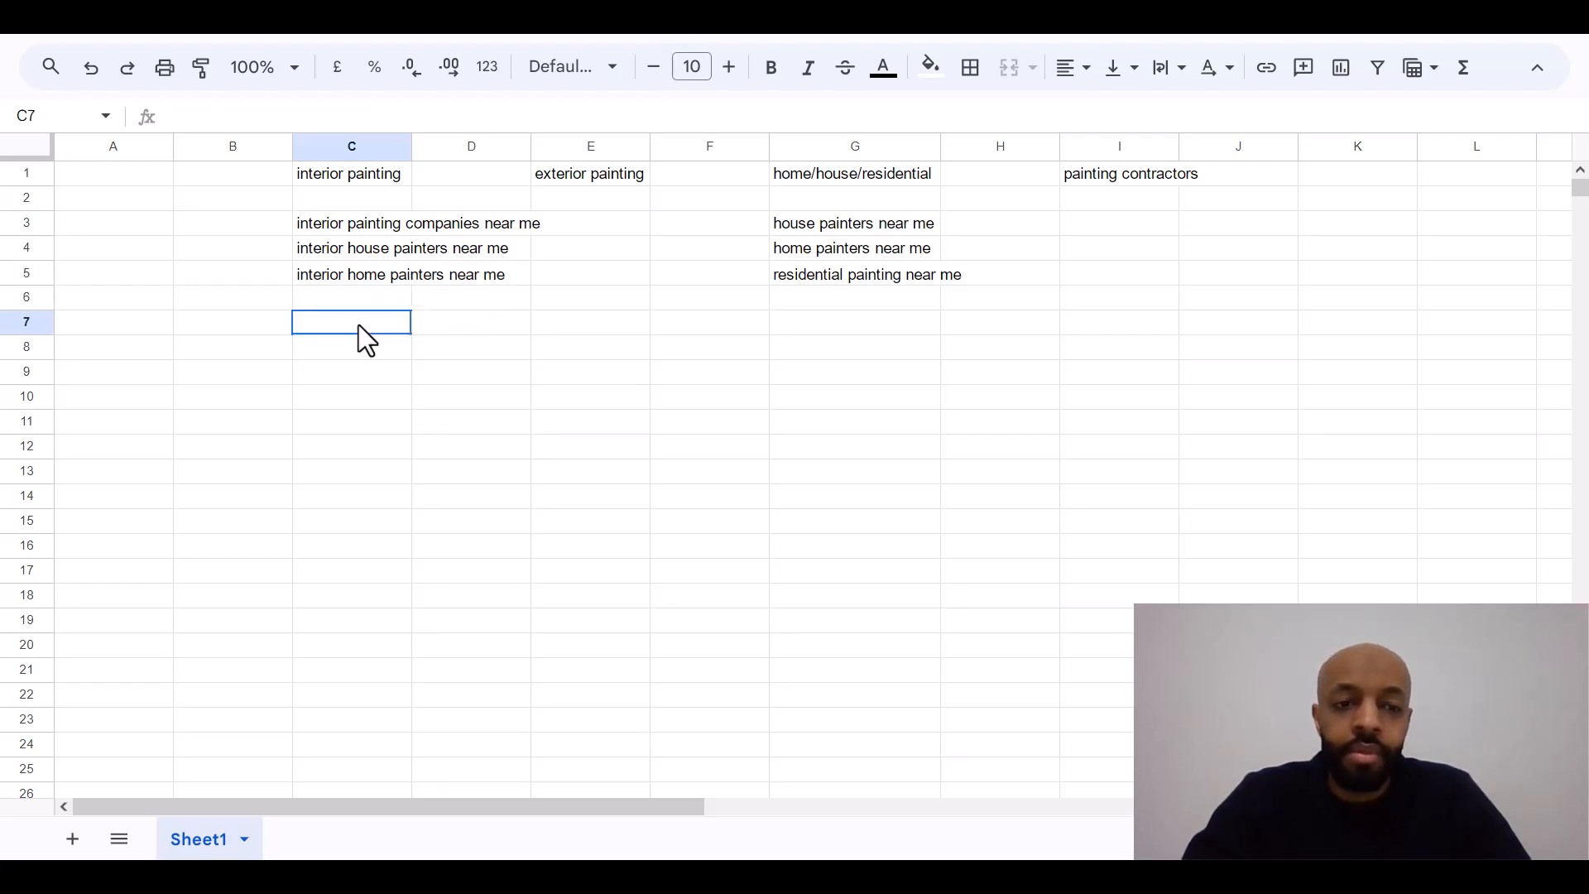
{"action": "left_click", "coordinate": [329, 232]}
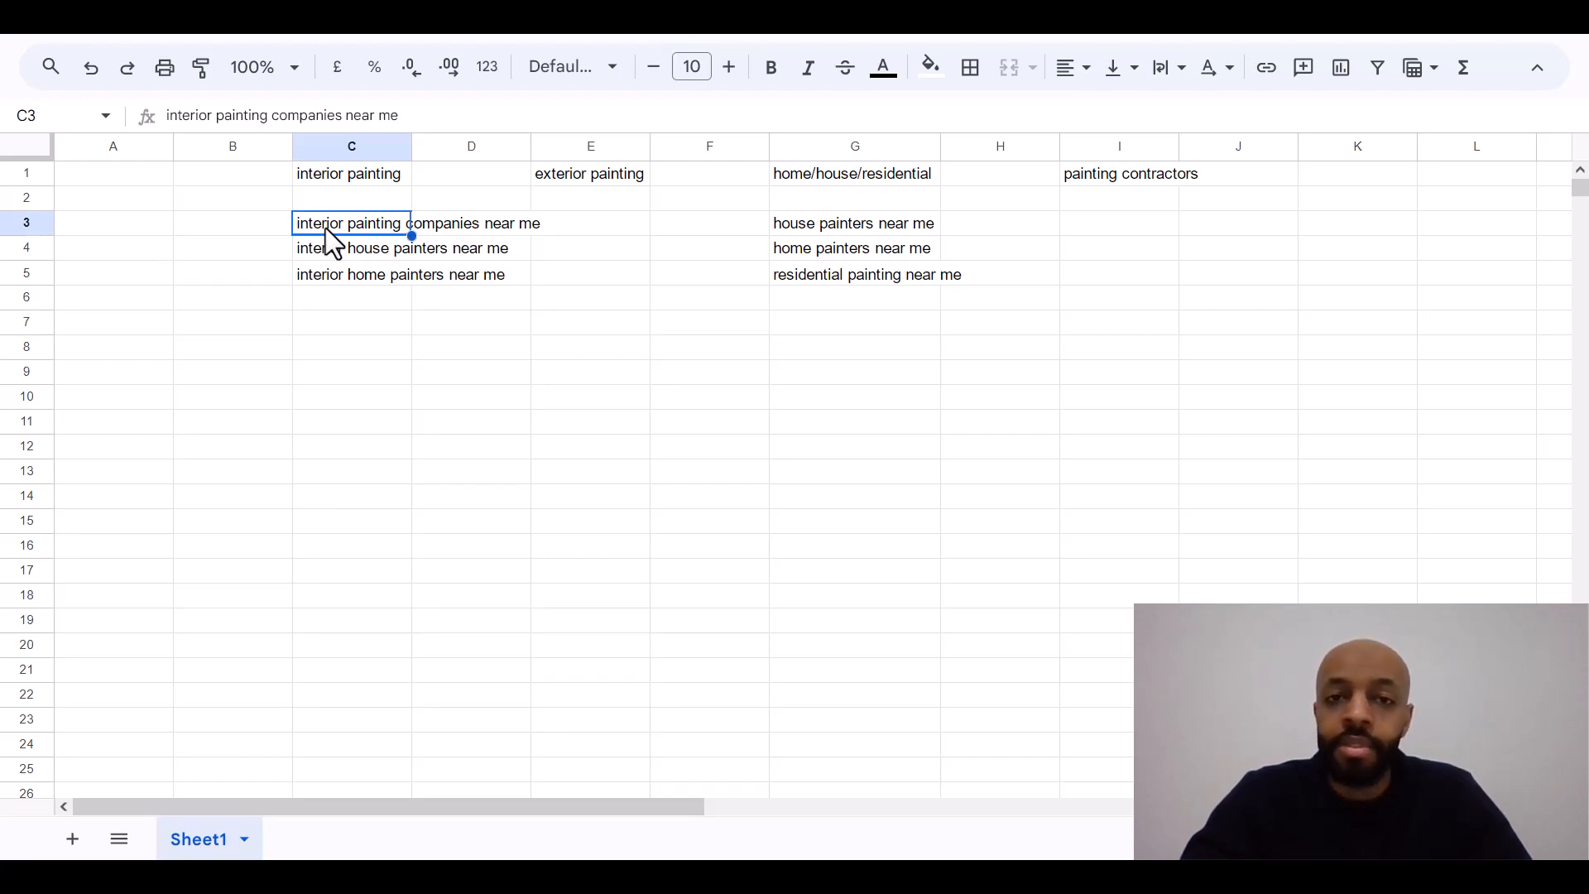
{"action": "key", "text": "Down"}
{"action": "key", "text": "Down"}
{"action": "key", "text": "Down"}
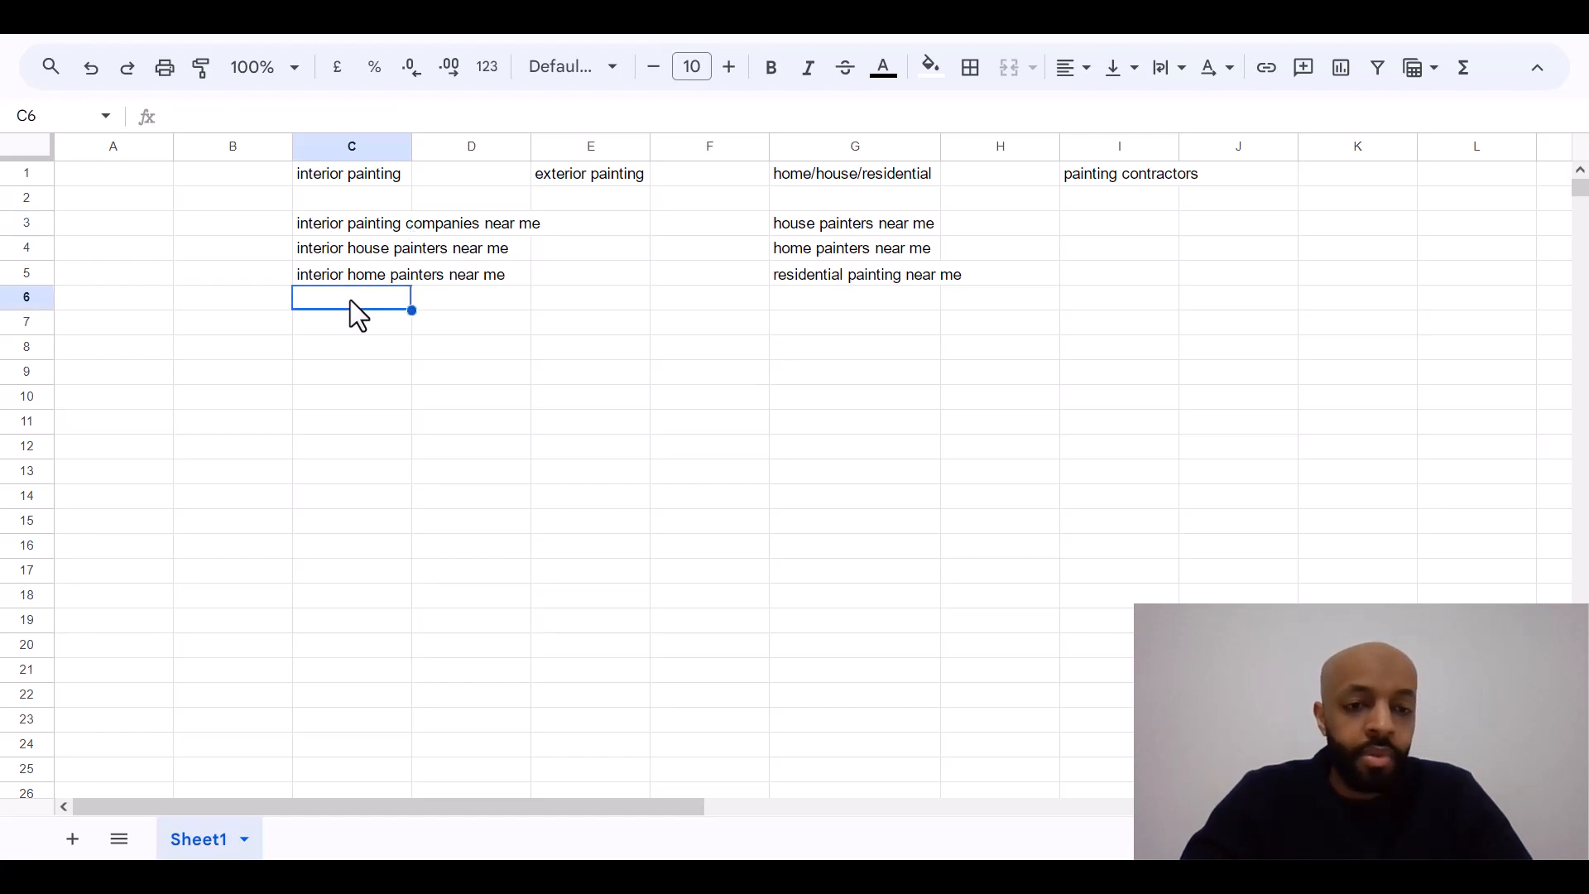
{"action": "key", "text": "Up"}
{"action": "key", "text": "Up"}
{"action": "key", "text": "Up"}
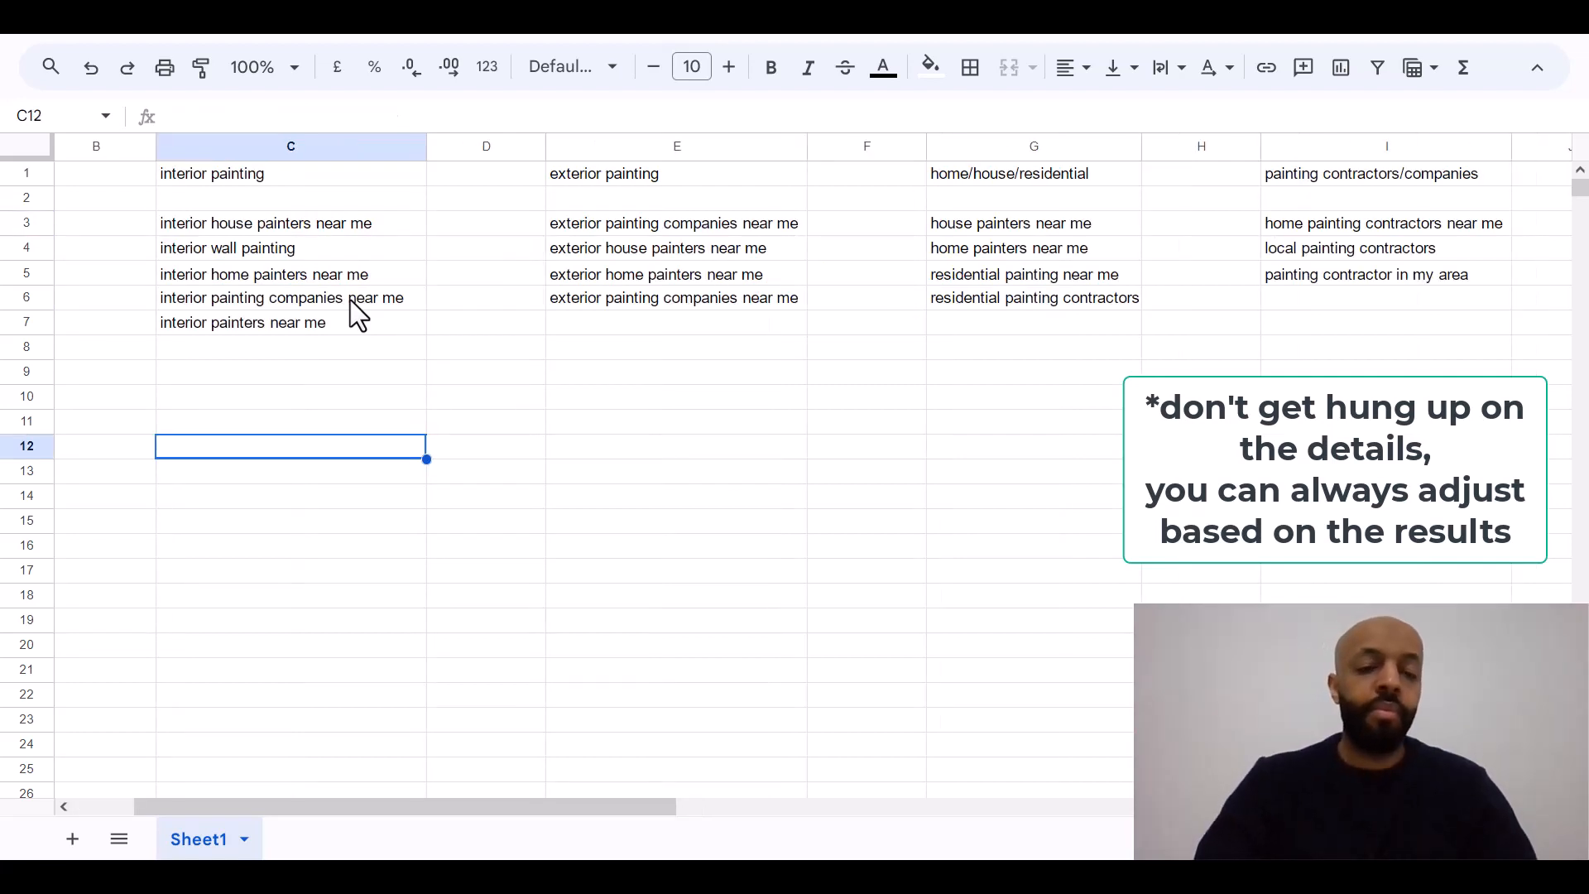
Review the keyword groups for interior painting, exterior painting, home/house/residential and painting contractors/companies
{"action": "left_click", "coordinate": [375, 369]}
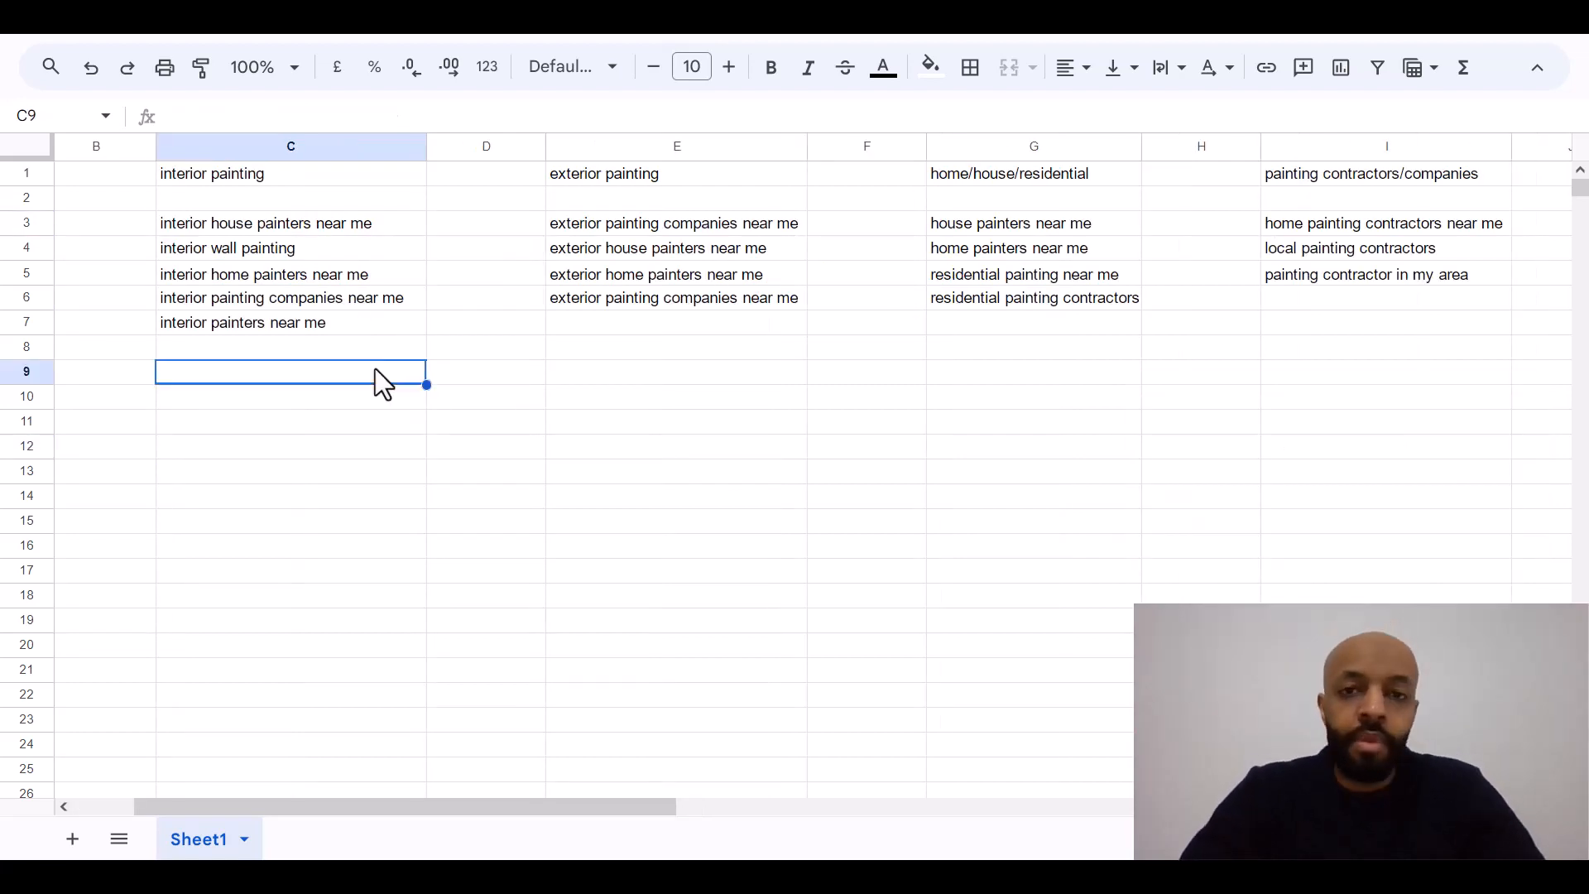
{"action": "left_click", "coordinate": [708, 366]}
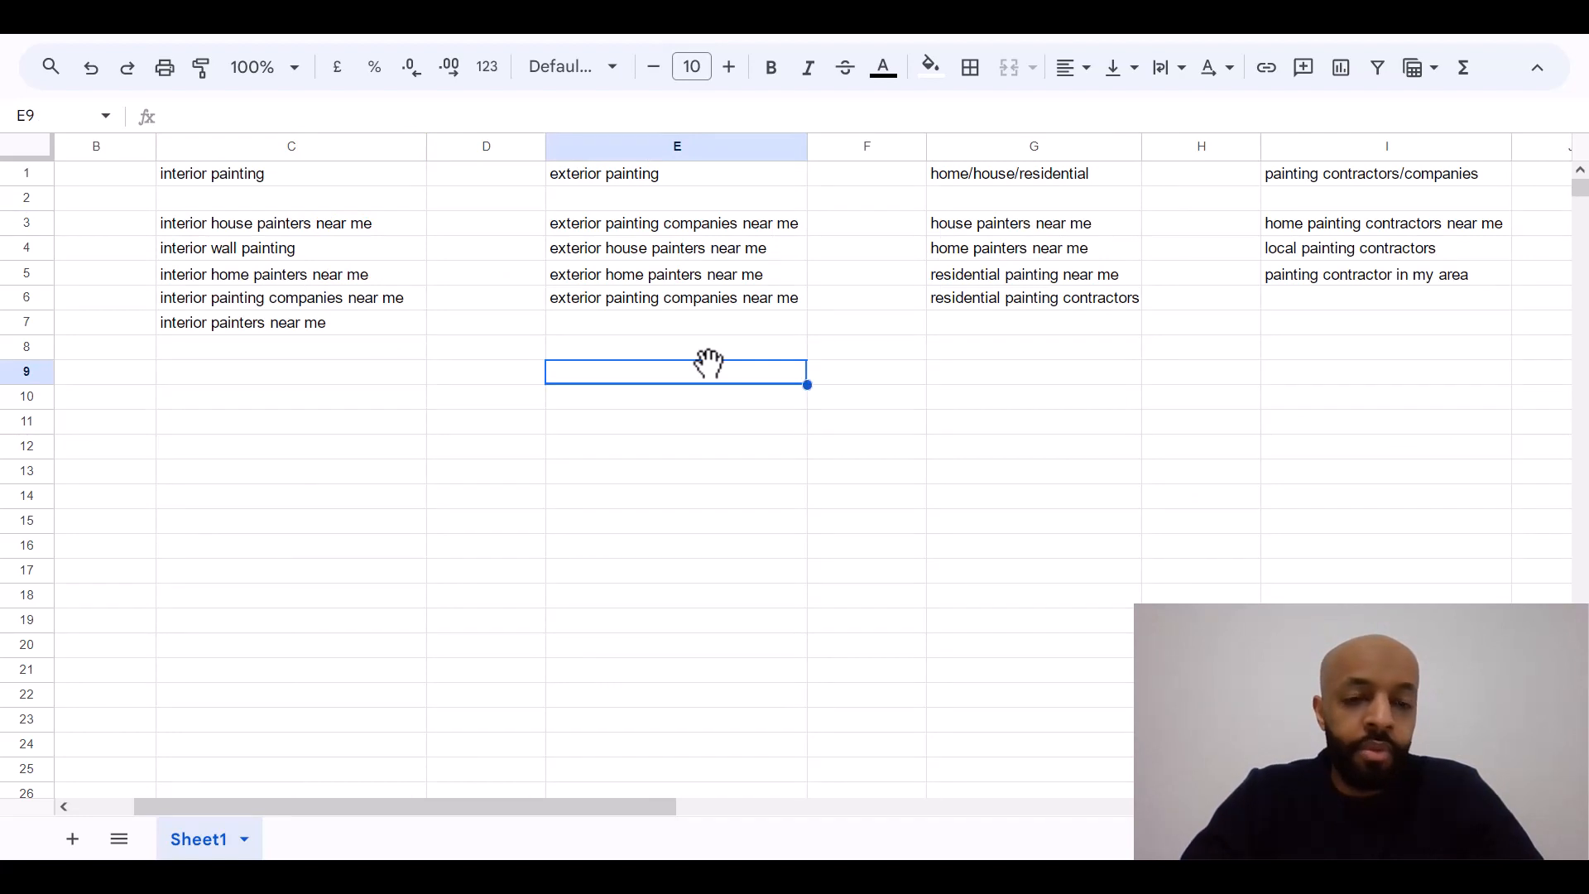
{"action": "left_click", "coordinate": [366, 348]}
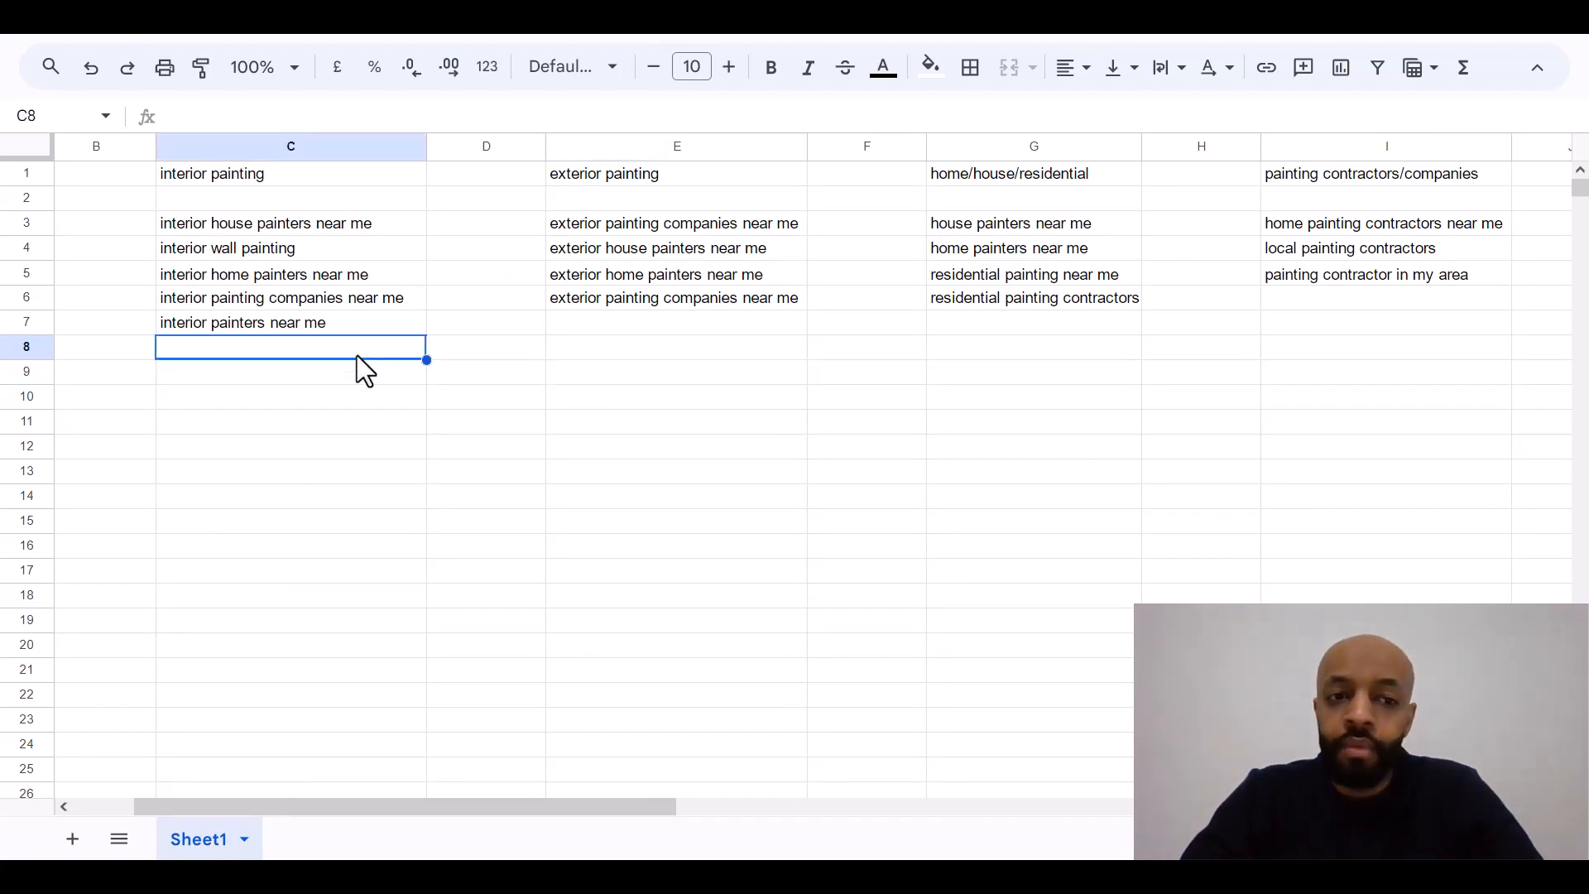
{"action": "left_click", "coordinate": [351, 370]}
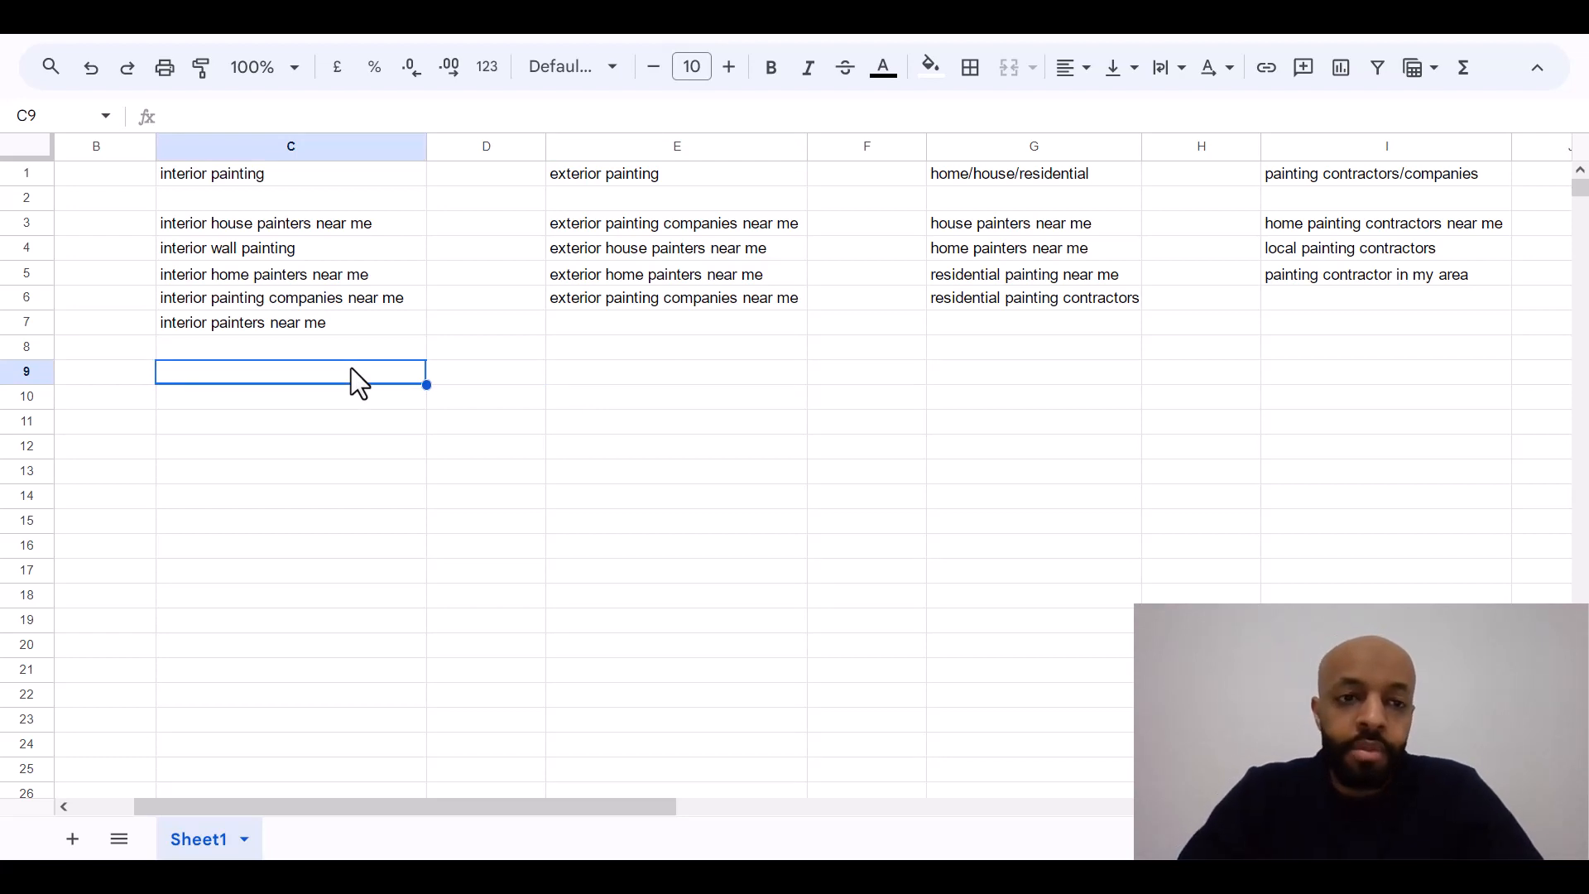
{"action": "left_click", "coordinate": [379, 227]}
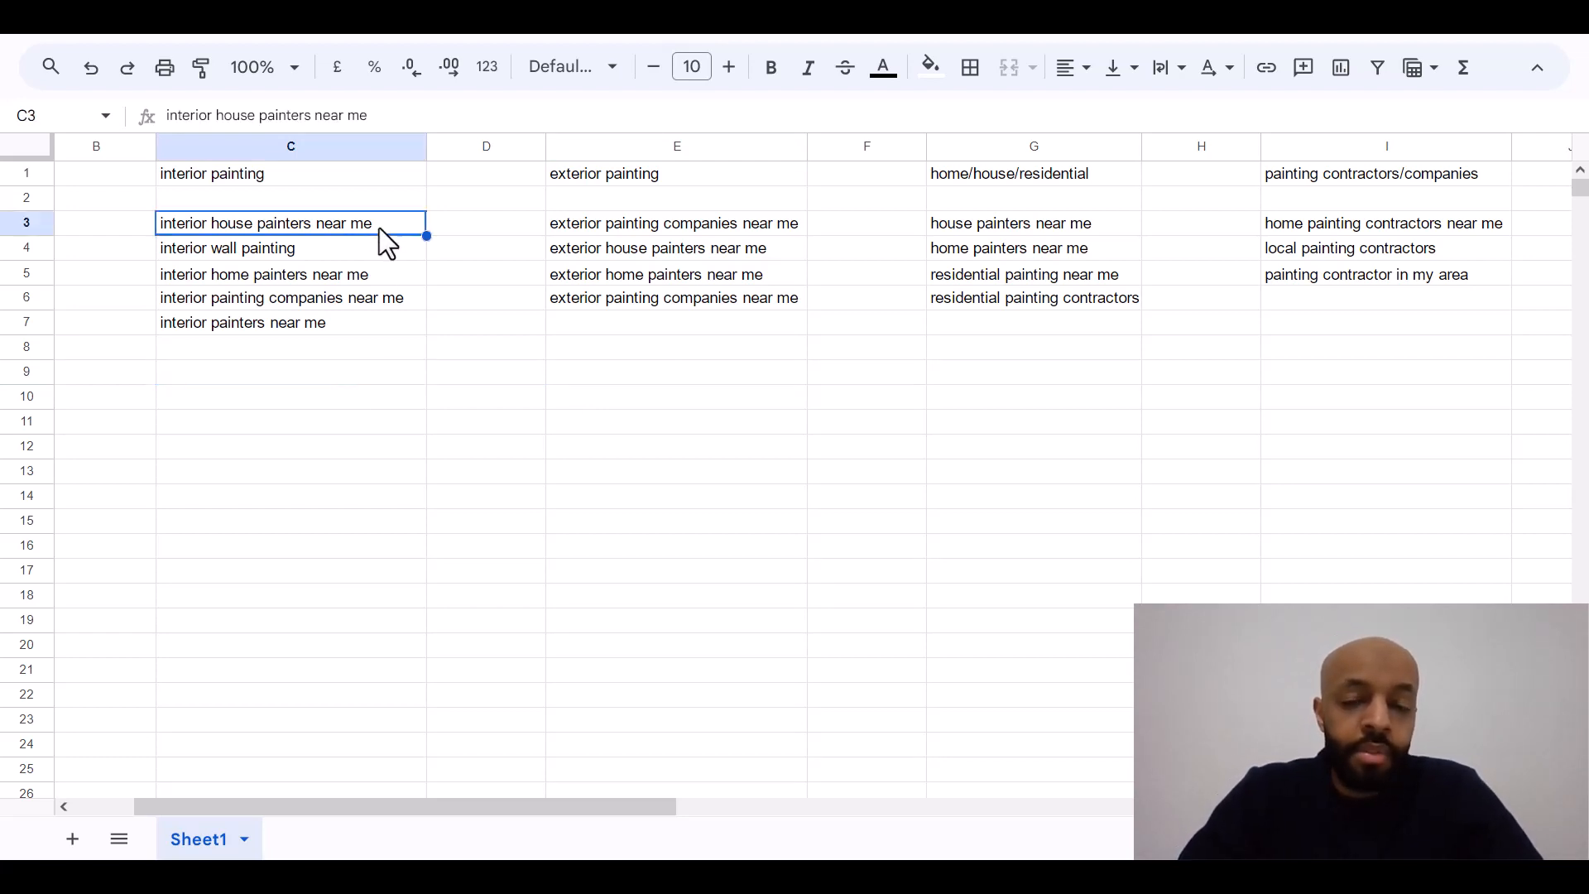
{"action": "left_click", "coordinate": [291, 183]}
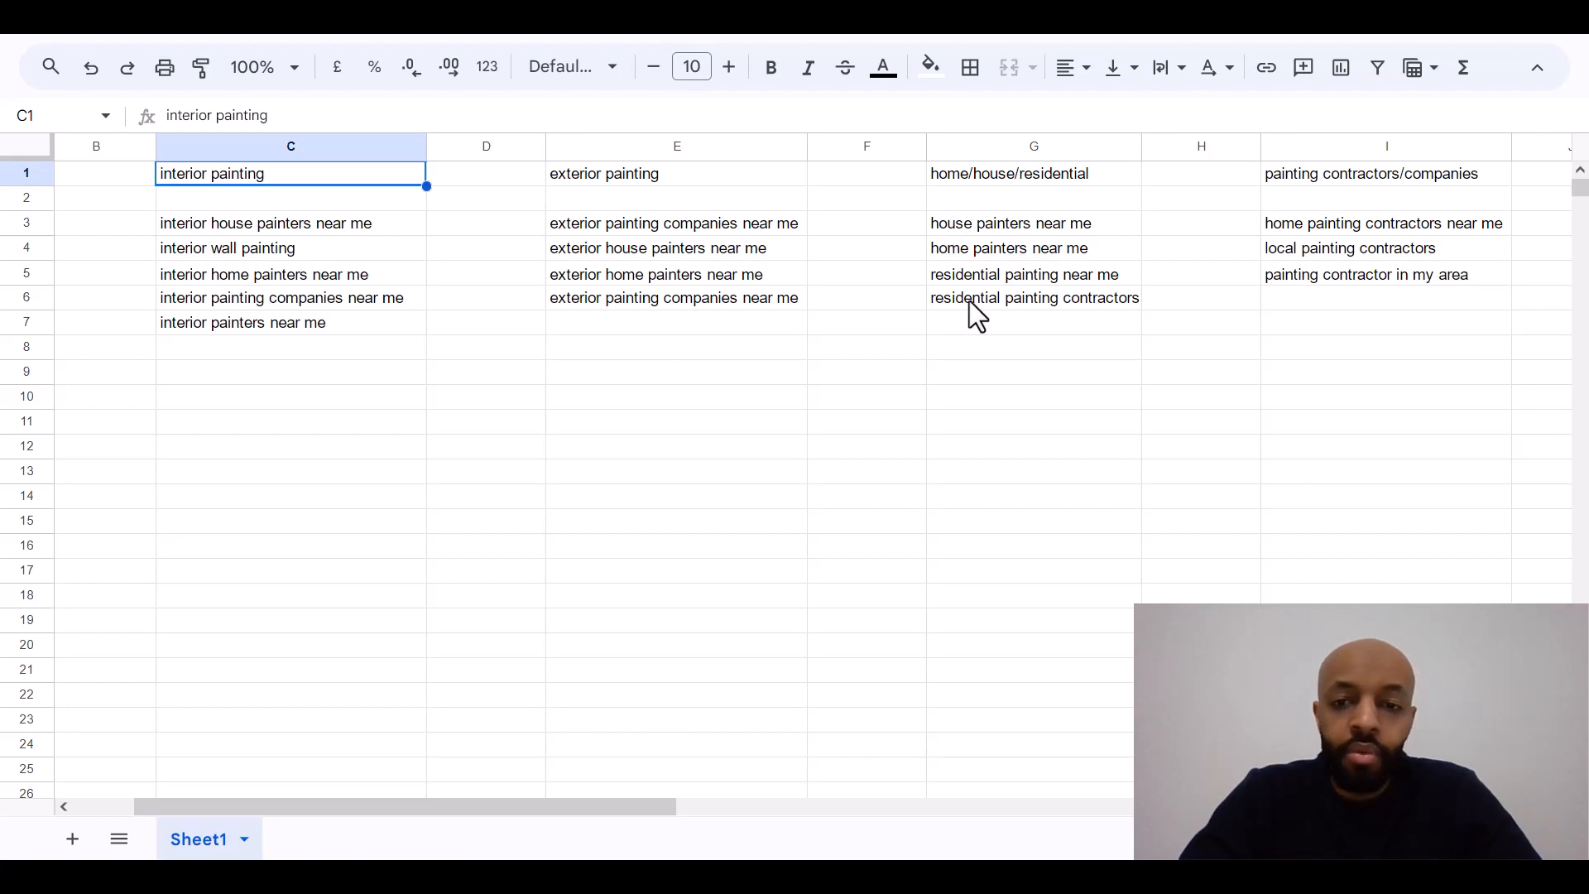
{"action": "left_click", "coordinate": [1046, 348]}
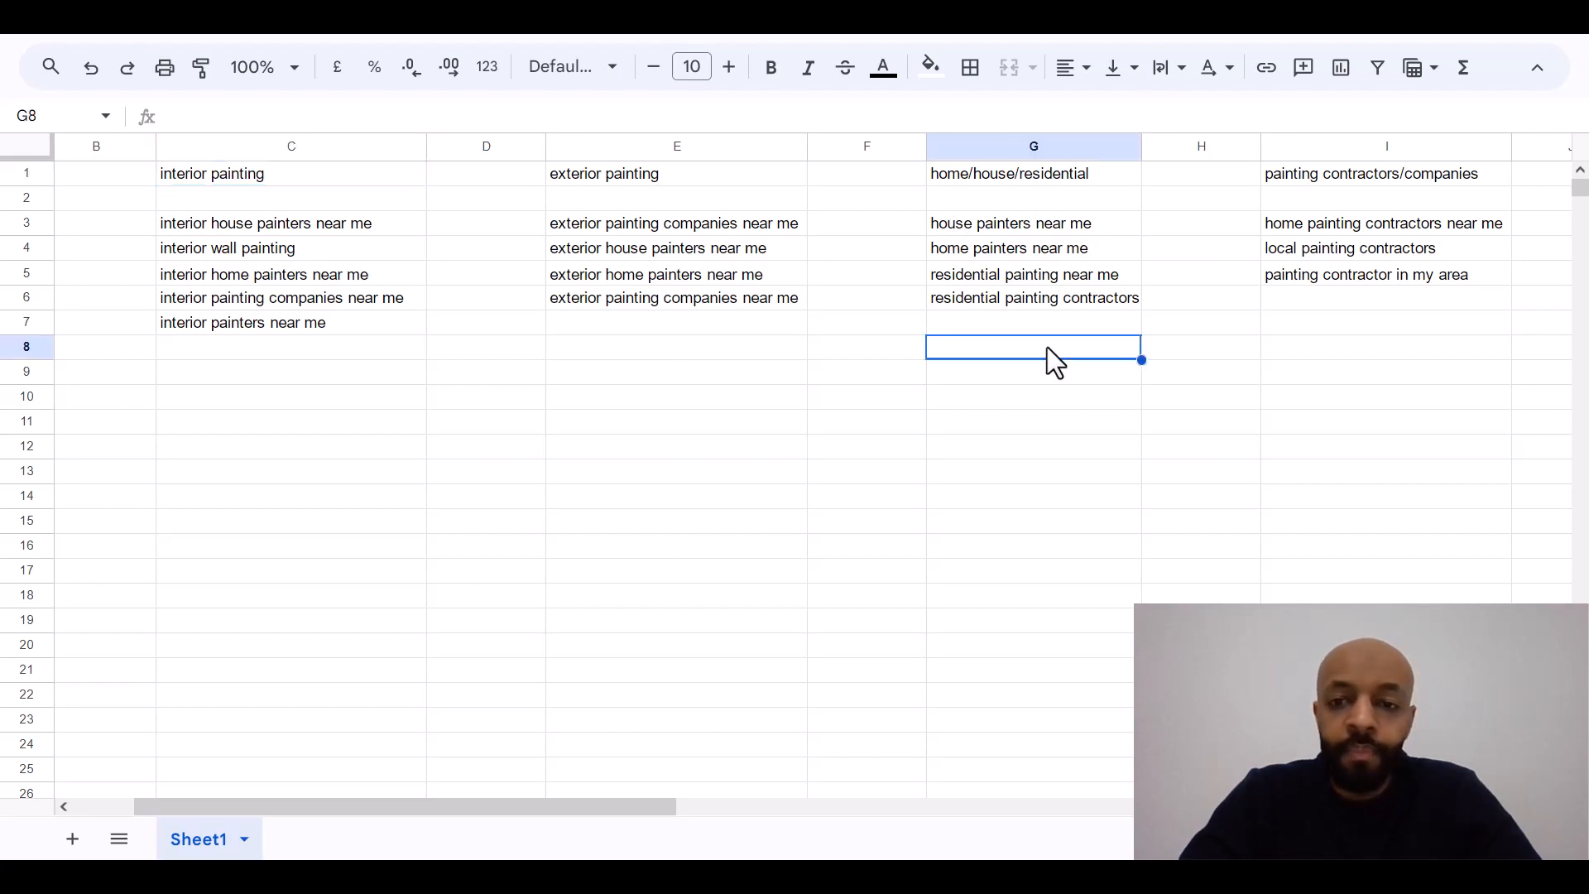
{"action": "left_click", "coordinate": [983, 379]}
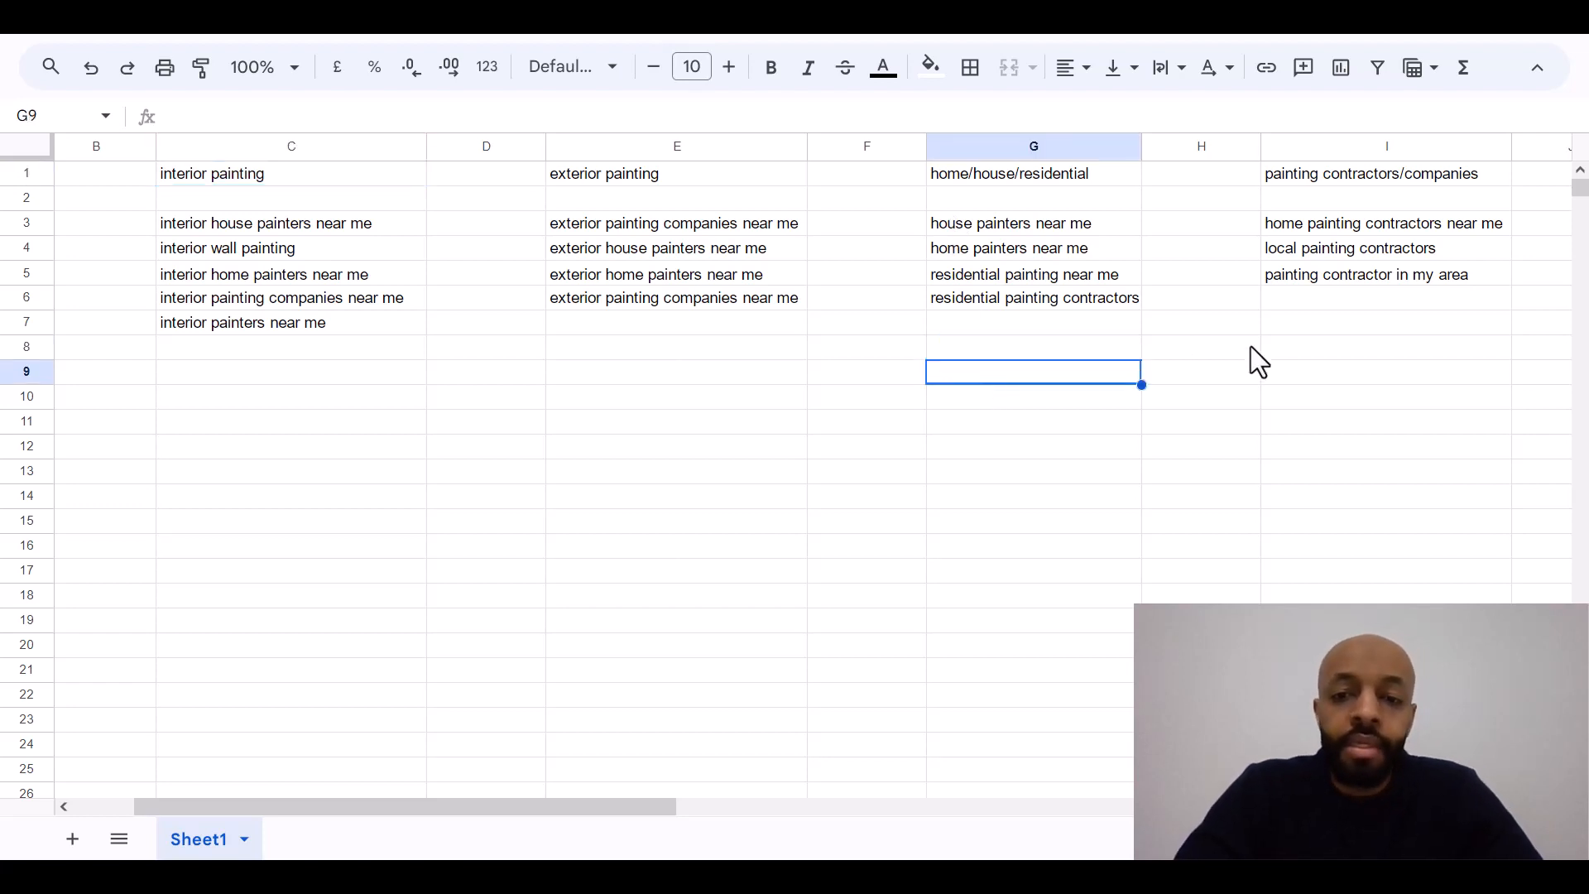
{"action": "left_click", "coordinate": [1378, 328]}
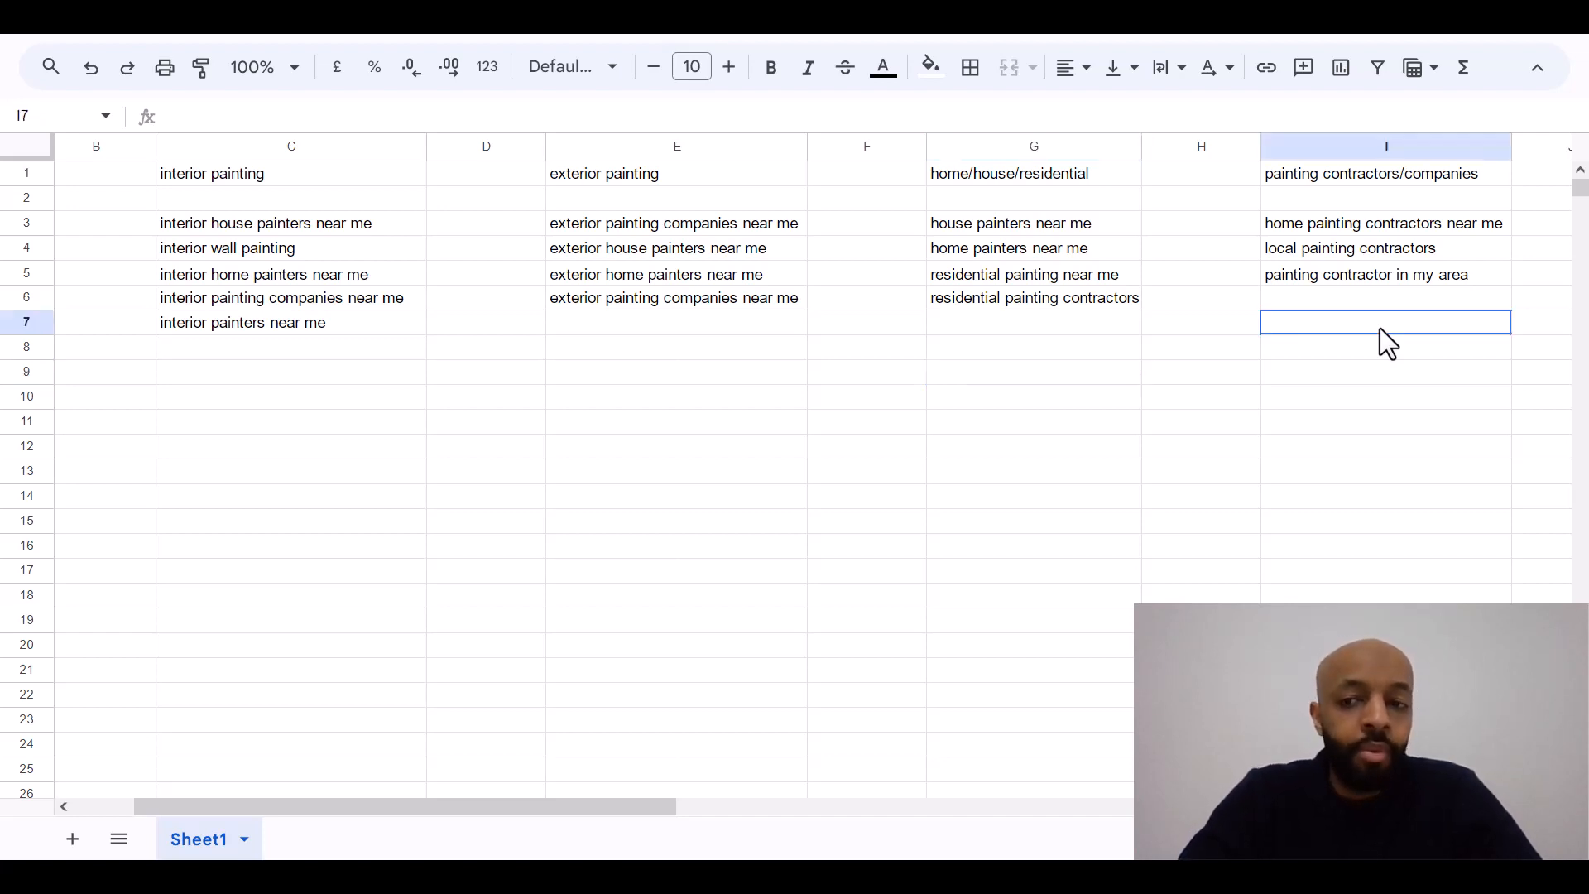
{"action": "left_click", "coordinate": [1361, 302]}
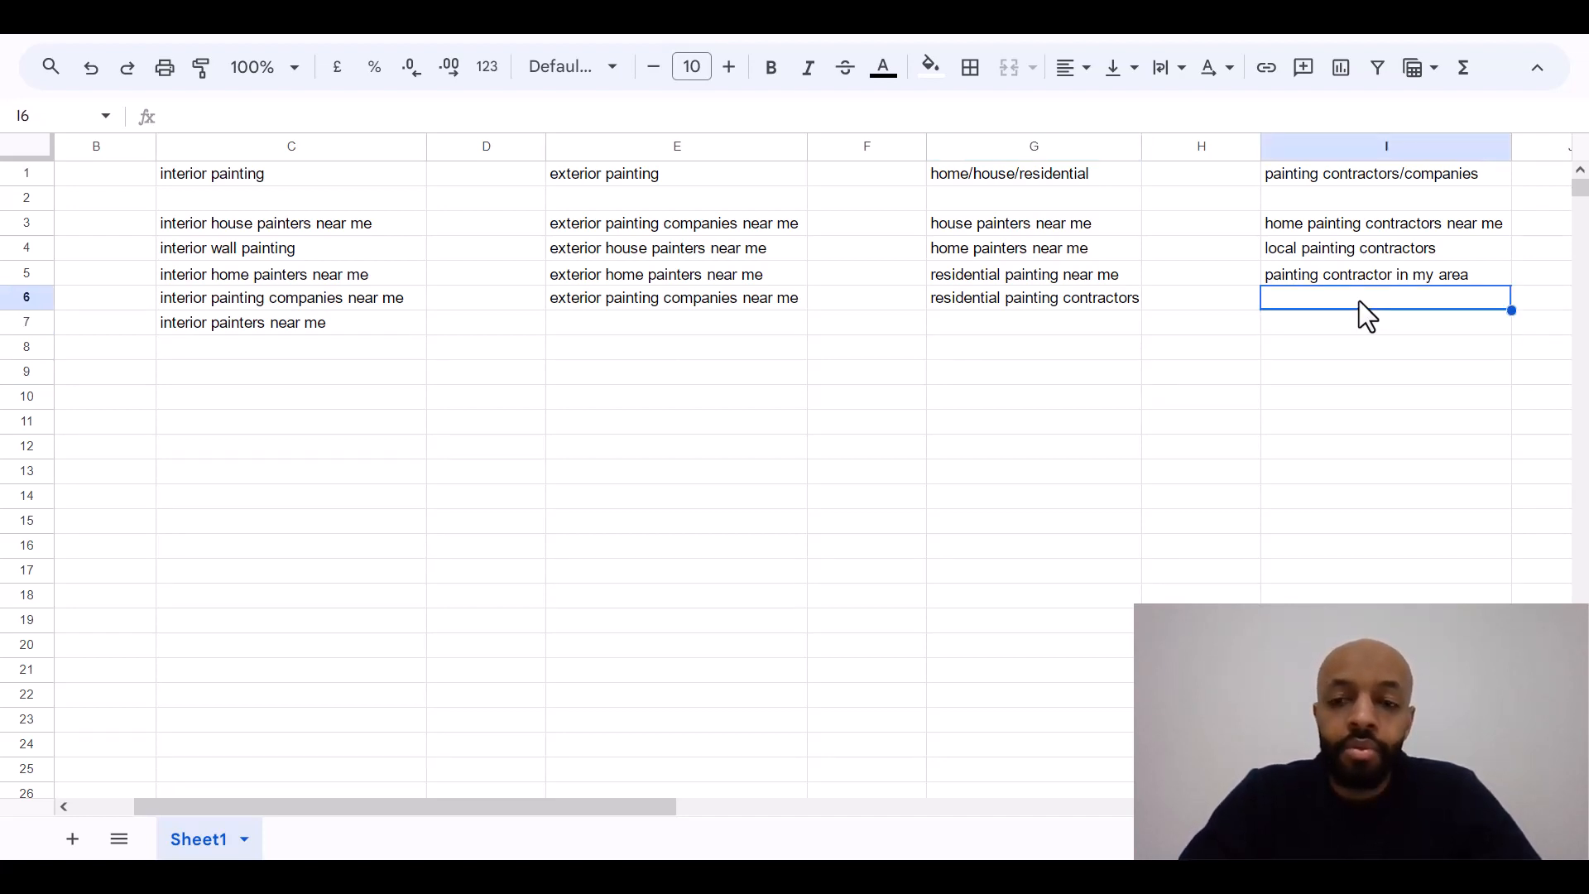
{"action": "left_click_drag", "start_coordinate": [1322, 313], "coordinate": [1323, 331]}
{"action": "left_click", "coordinate": [1323, 331]}
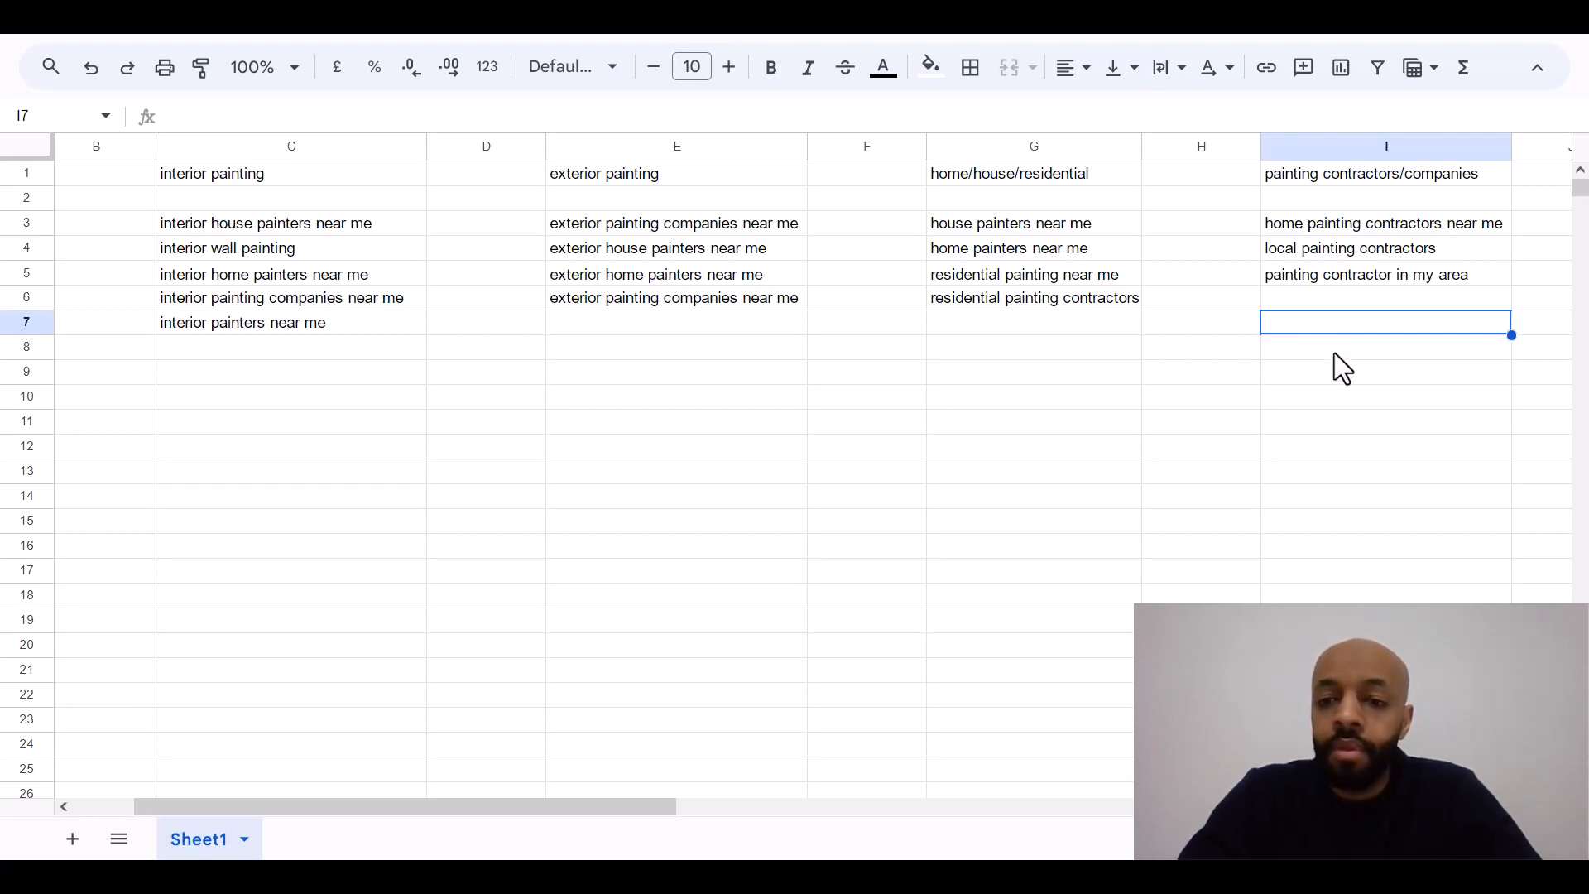
{"action": "left_click", "coordinate": [1334, 352]}
{"action": "left_click", "coordinate": [1209, 351]}
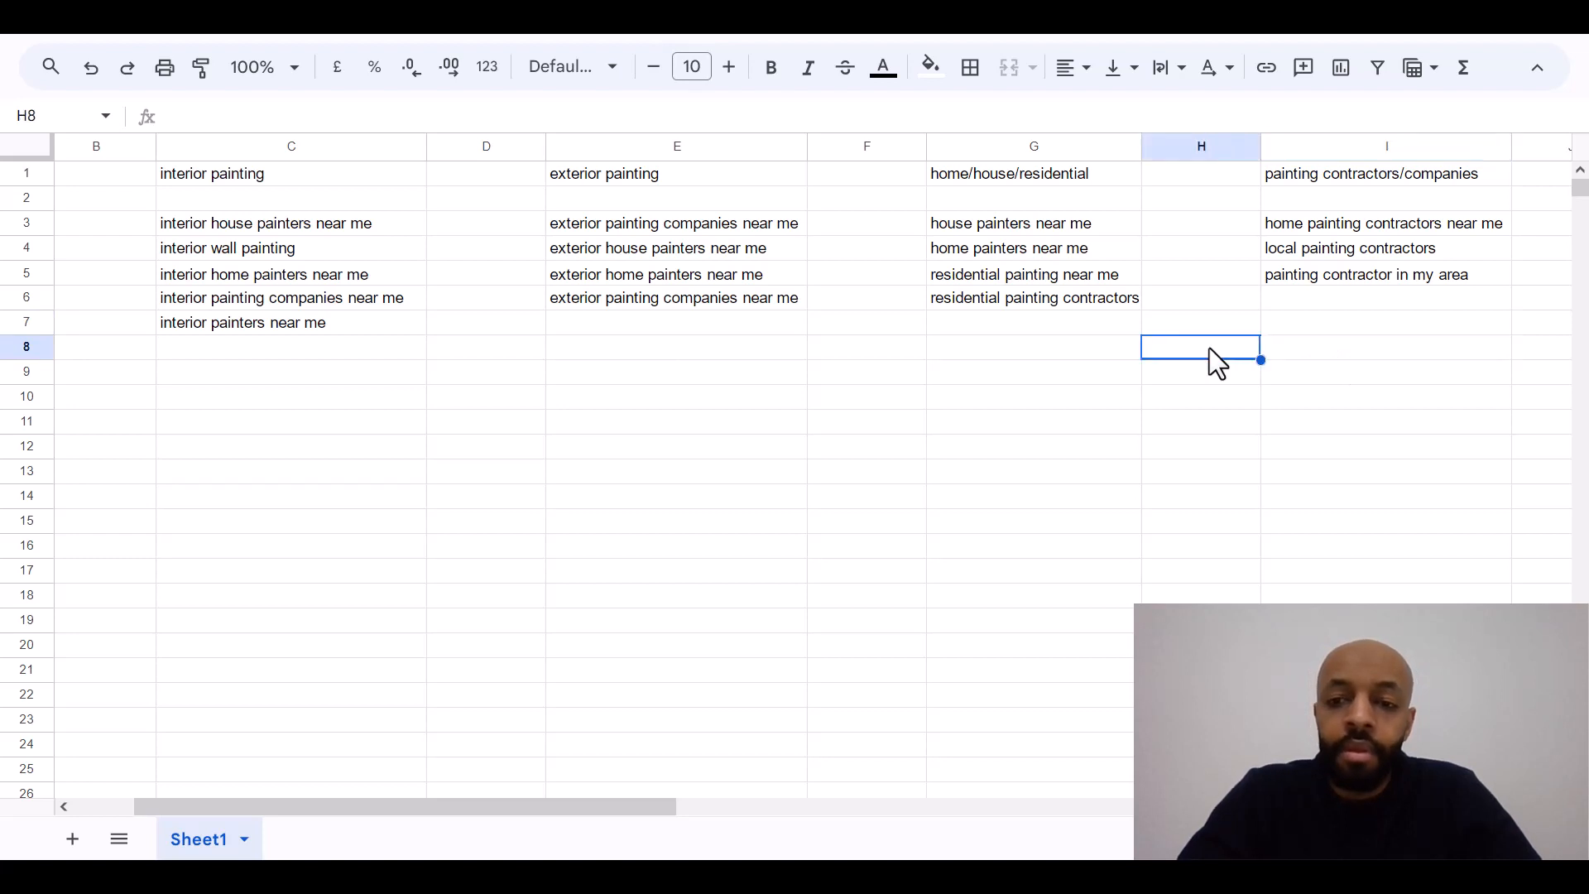
{"action": "left_click", "coordinate": [1072, 357]}
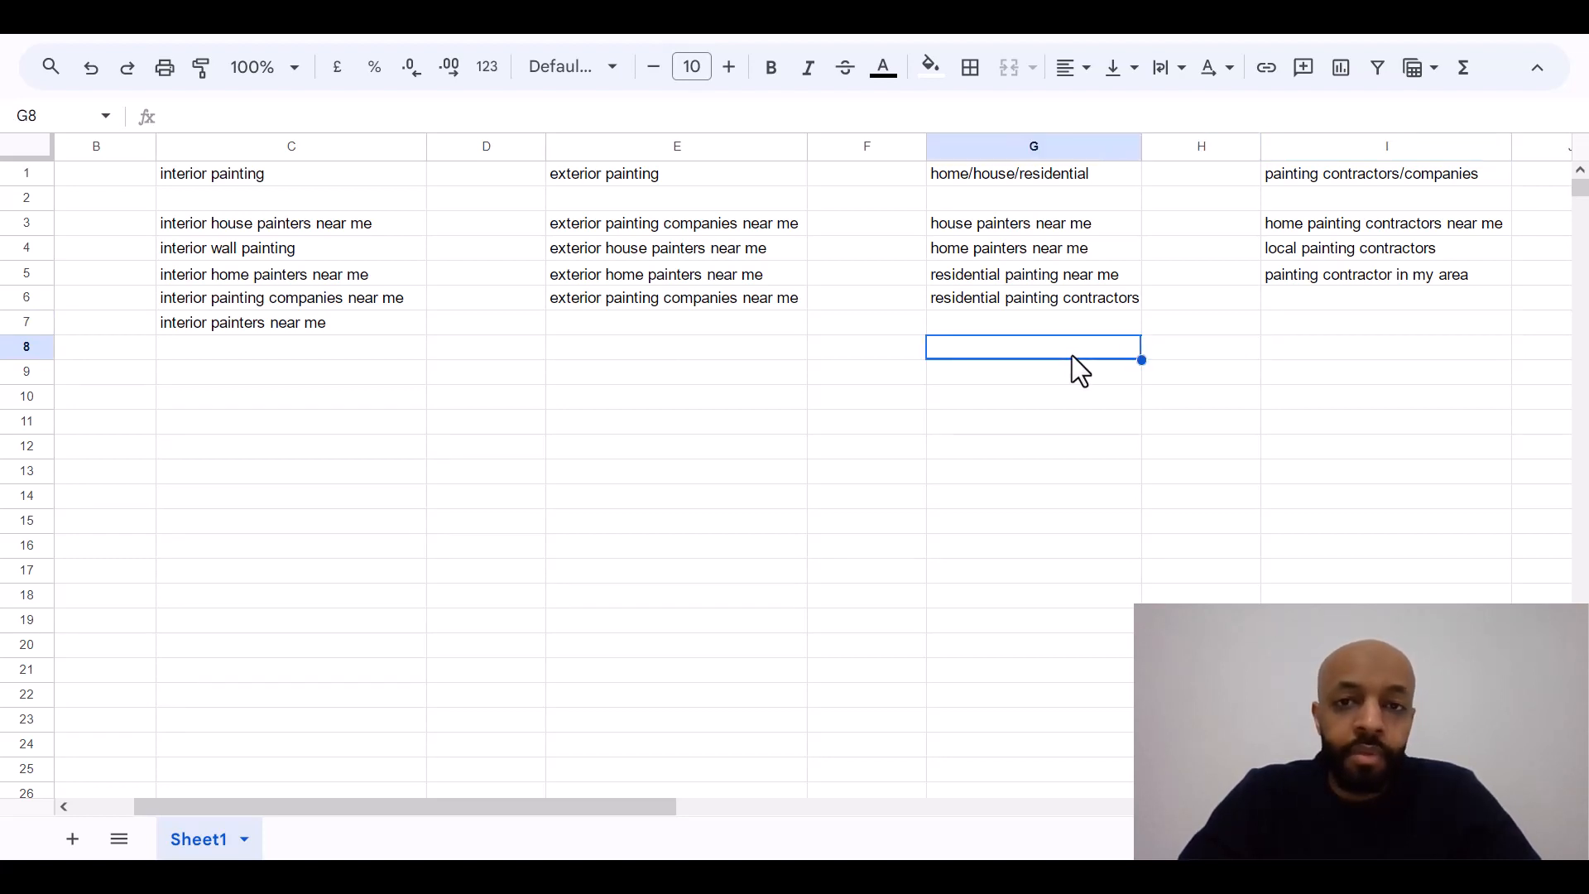
{"action": "left_click", "coordinate": [1057, 175]}
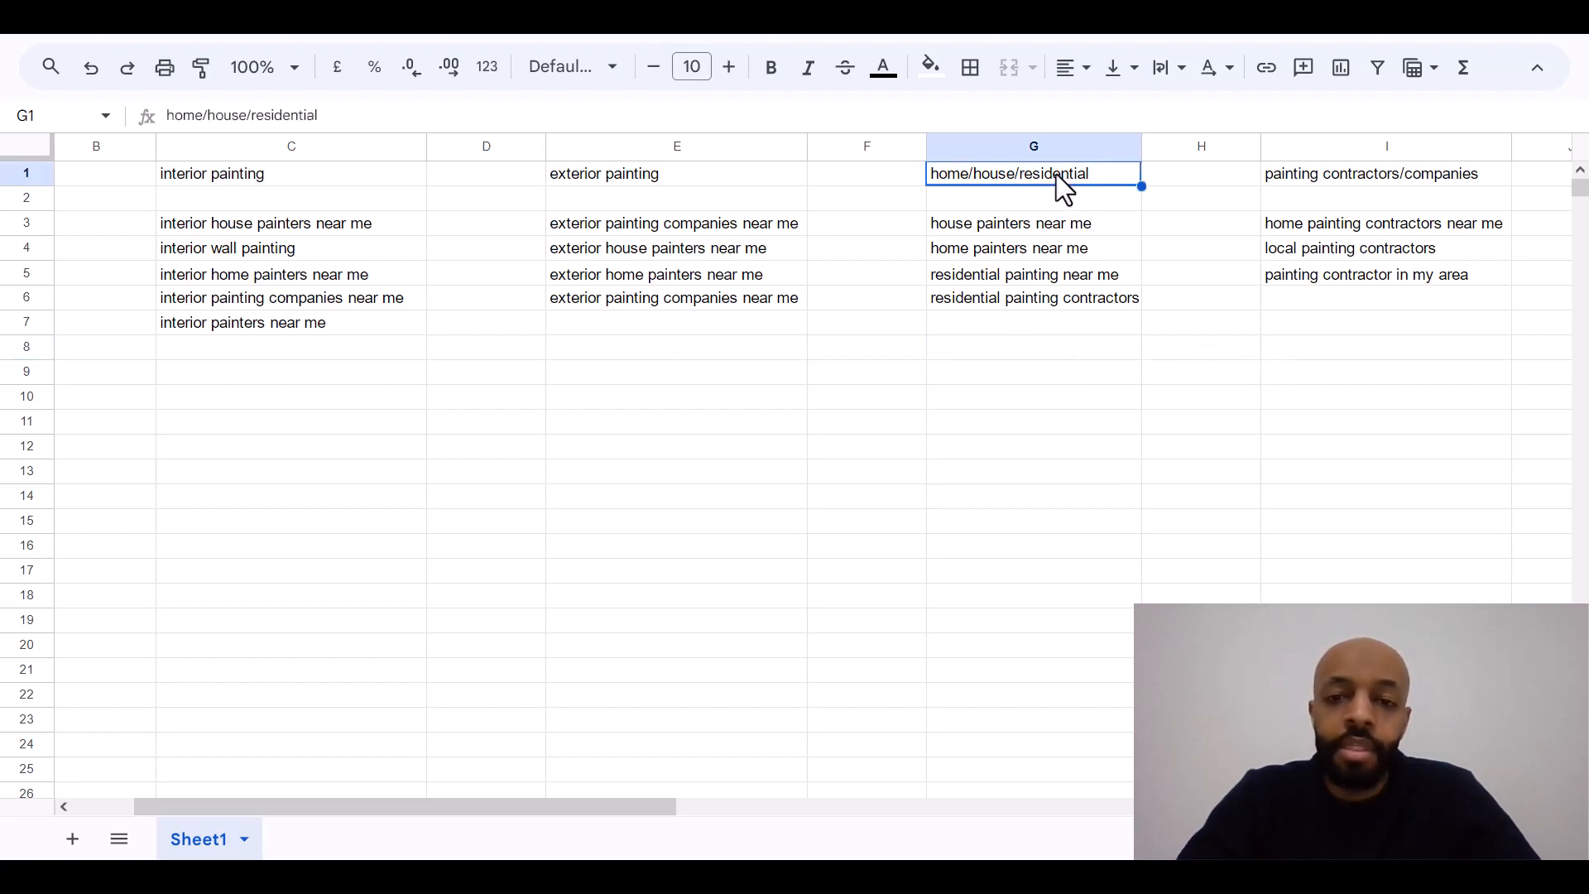
{"action": "left_click", "coordinate": [1048, 324]}
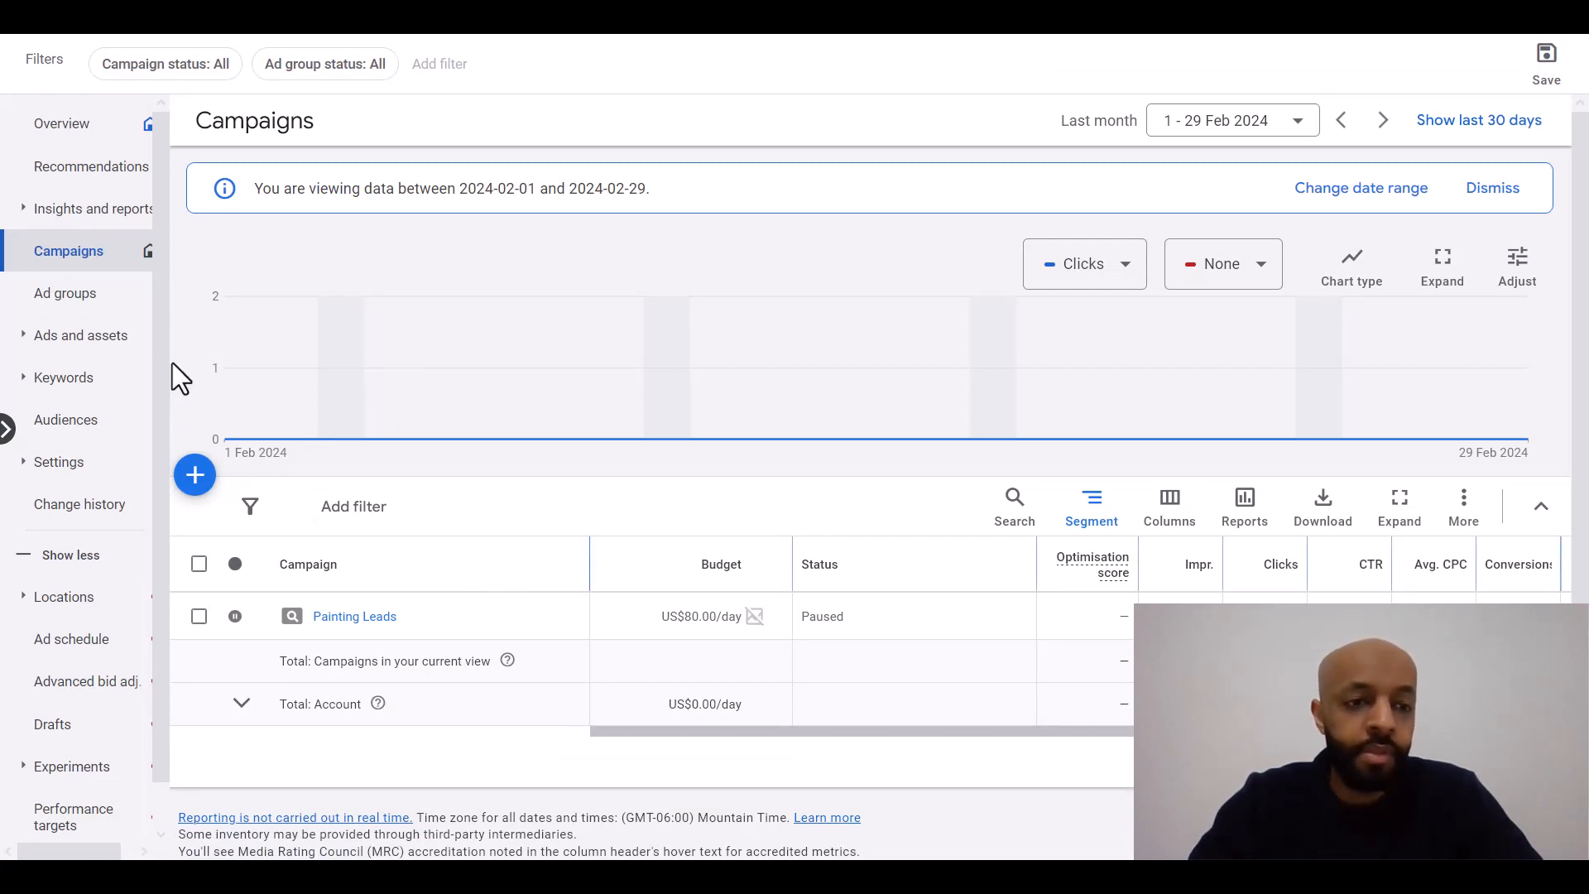
In Google Ads, open the Exterior Painting ad group of the Painting Leads campaign and open its responsive search ad for editing
{"action": "left_click", "coordinate": [354, 617]}
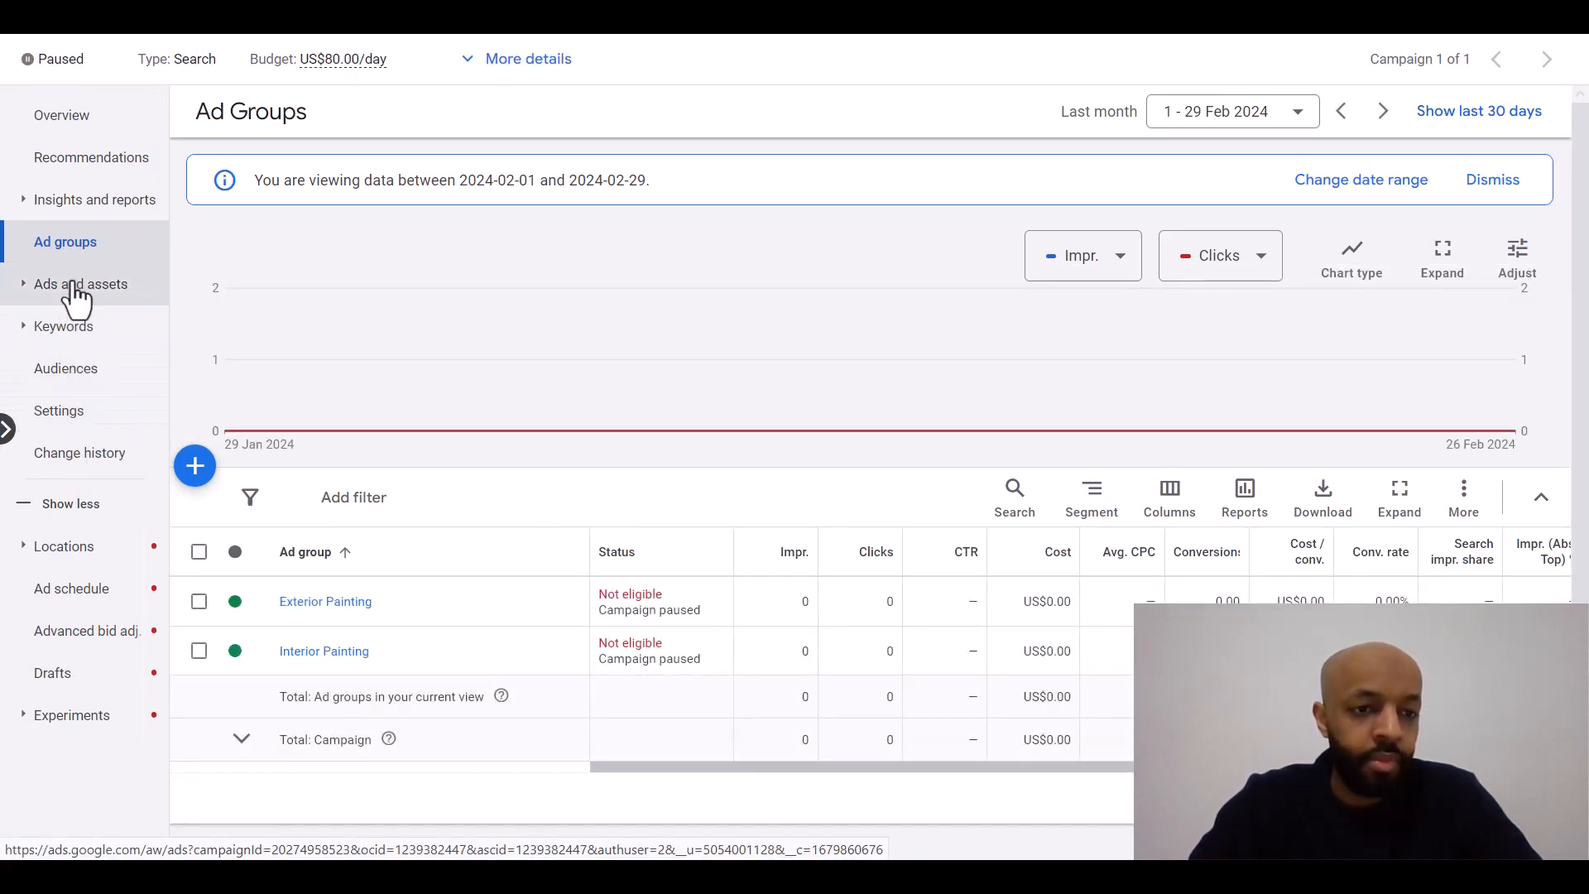
{"action": "left_click", "coordinate": [298, 610]}
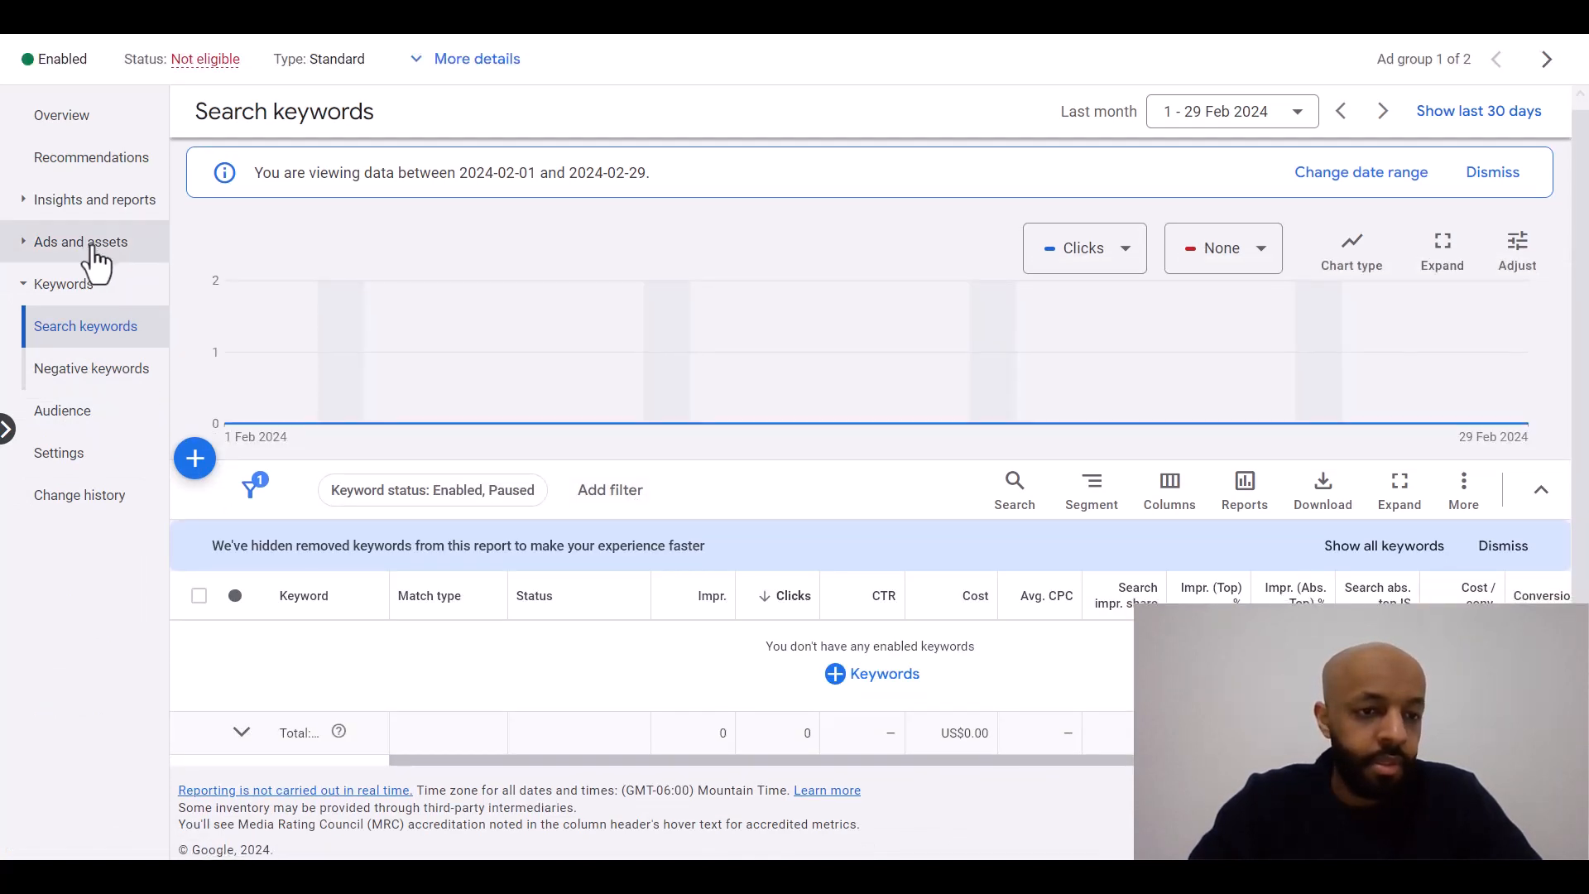
{"action": "left_click", "coordinate": [96, 249]}
{"action": "left_click", "coordinate": [40, 282]}
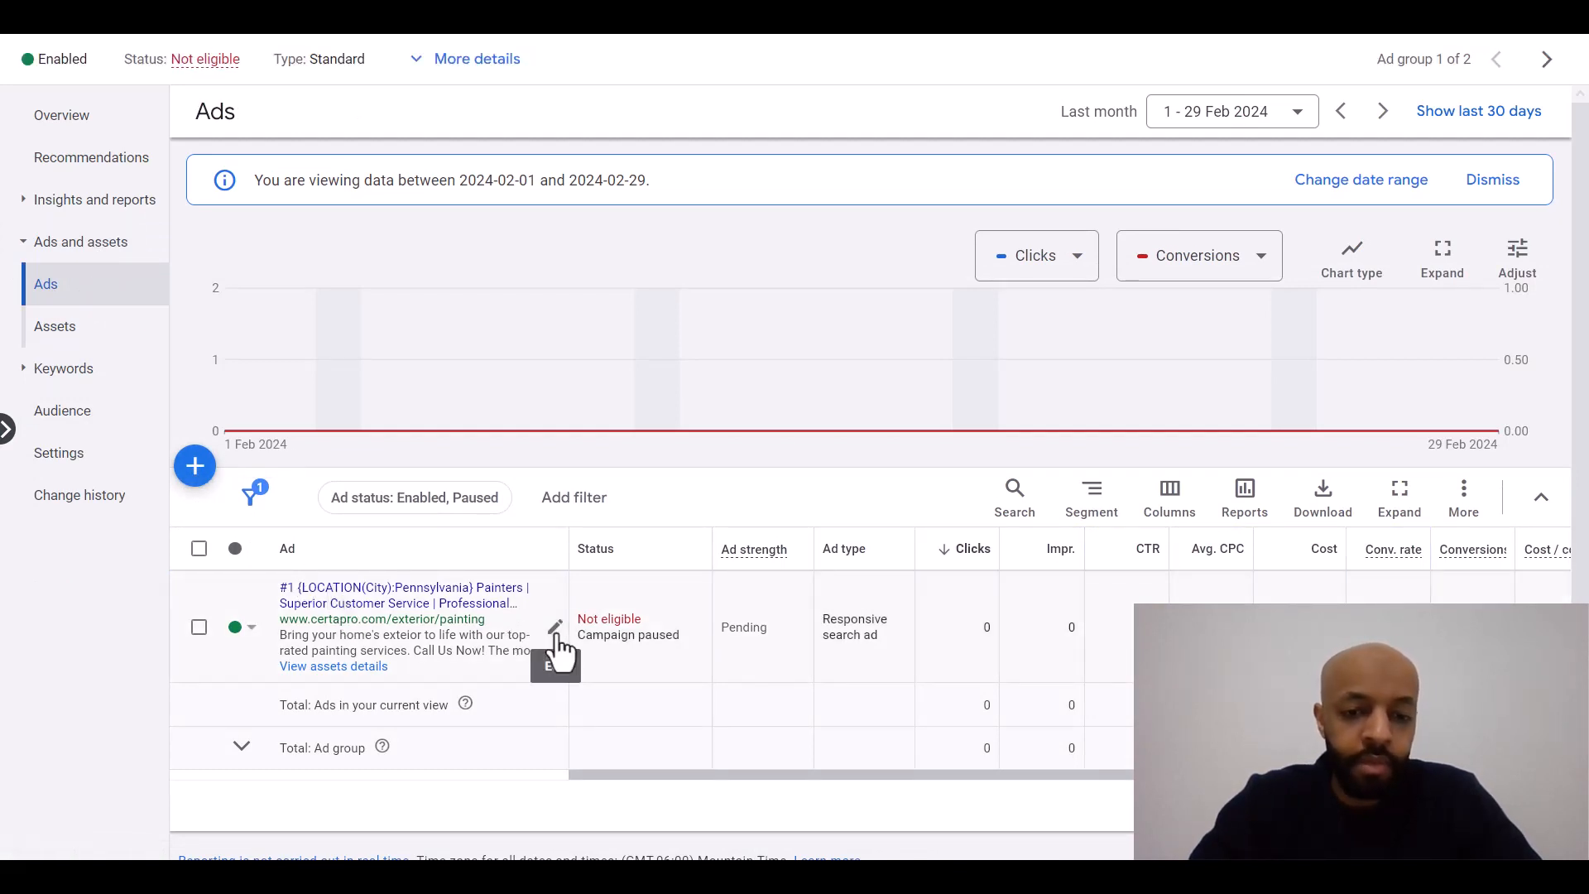
{"action": "left_click", "coordinate": [556, 639]}
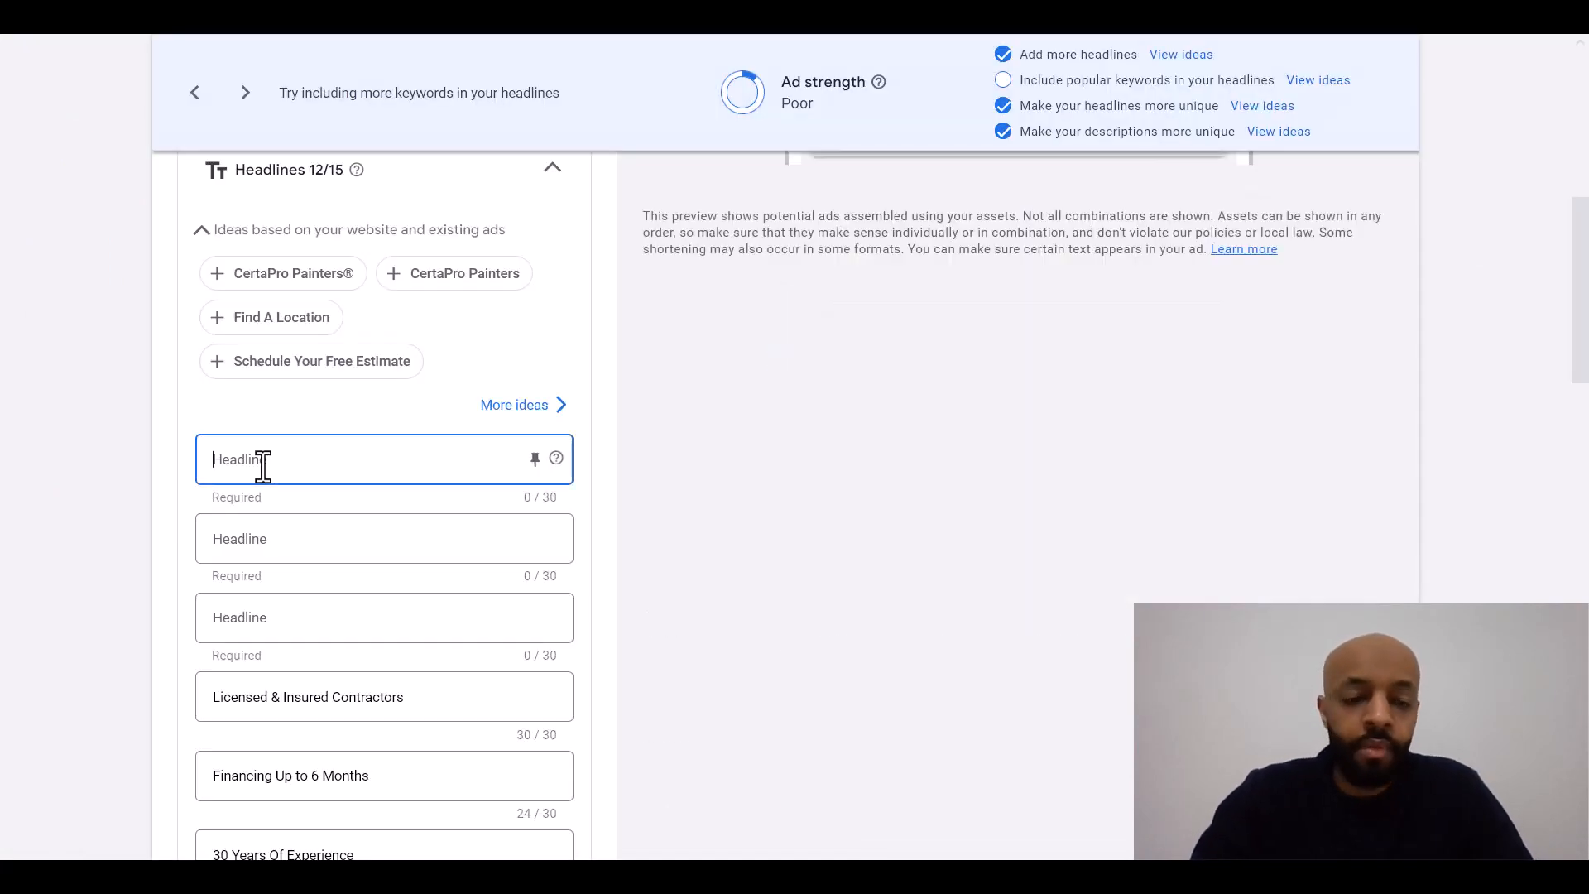
Add a keyword insertion with the default text "Home" in sentence case to the first empty headline
{"action": "left_click", "coordinate": [262, 466]}
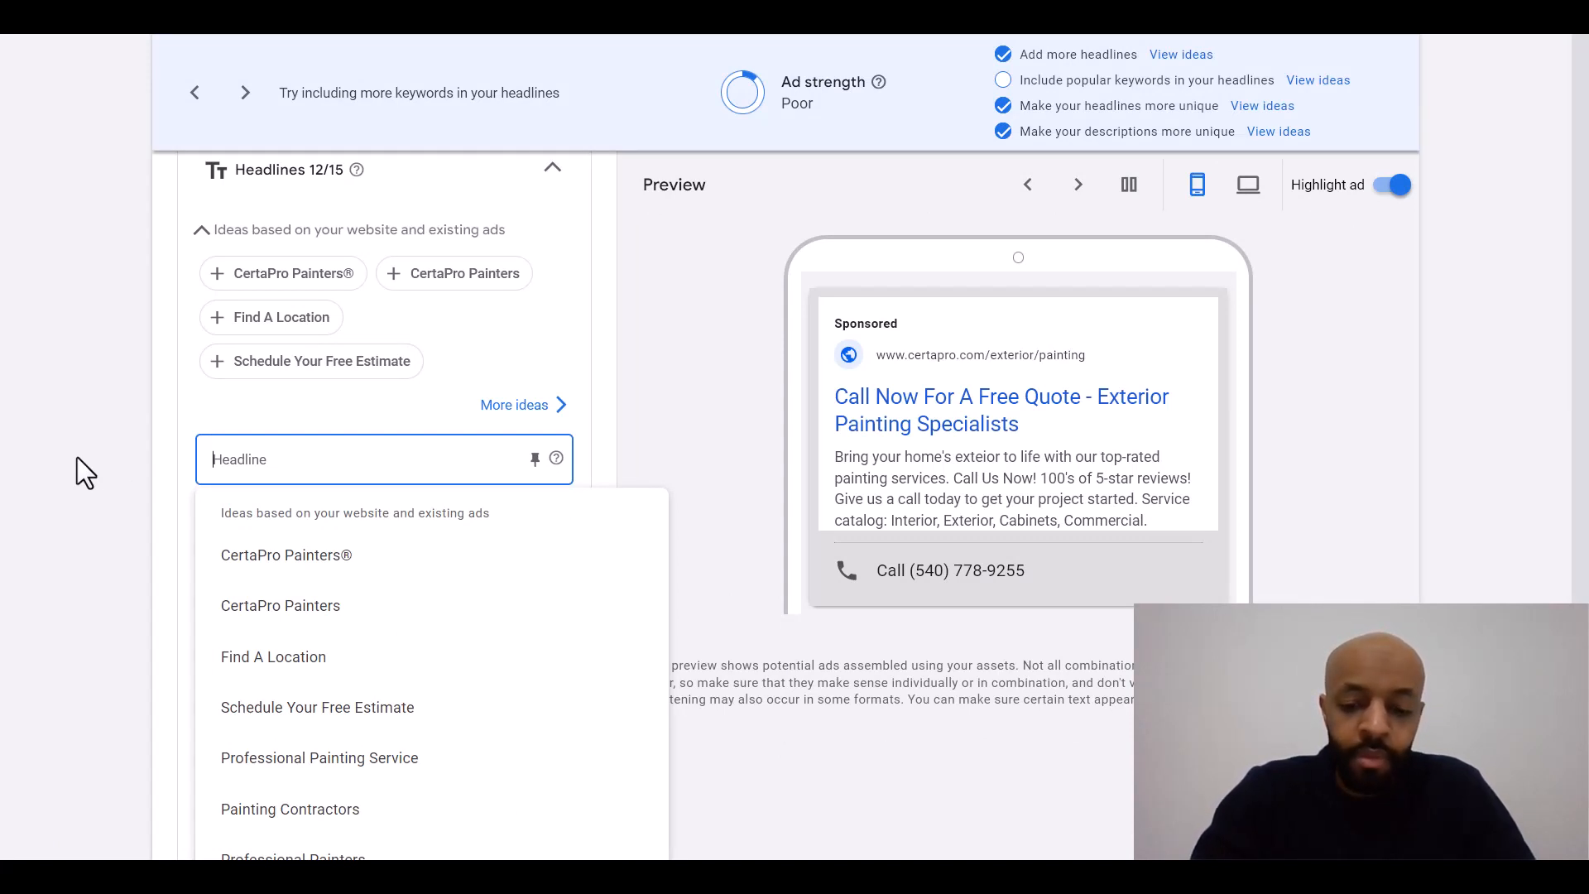
{"action": "type", "text": "{"}
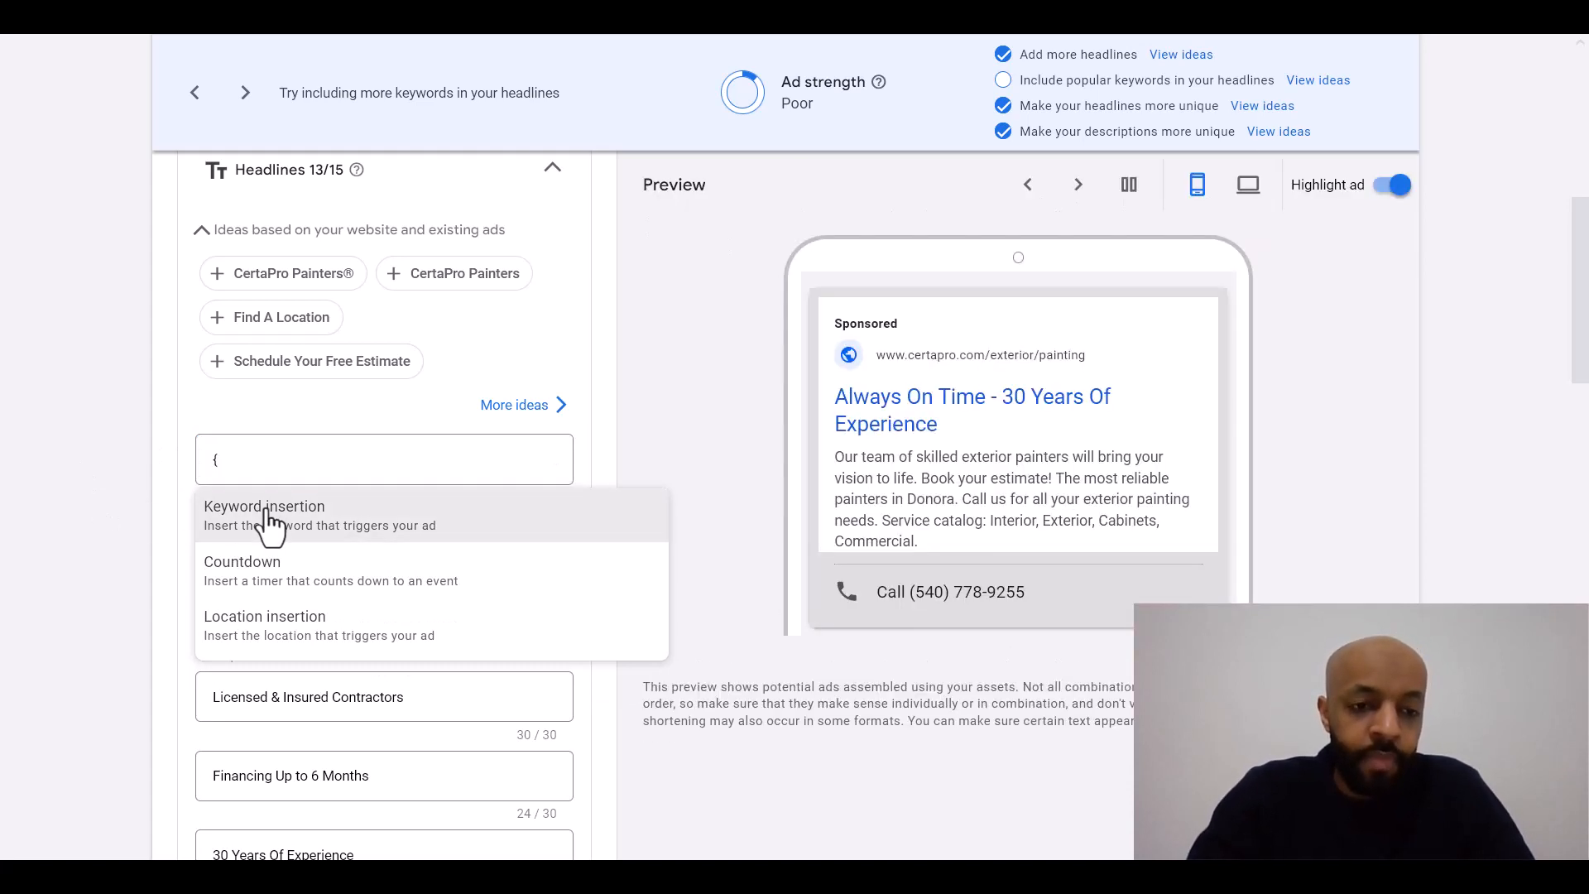
{"action": "left_click", "coordinate": [268, 517]}
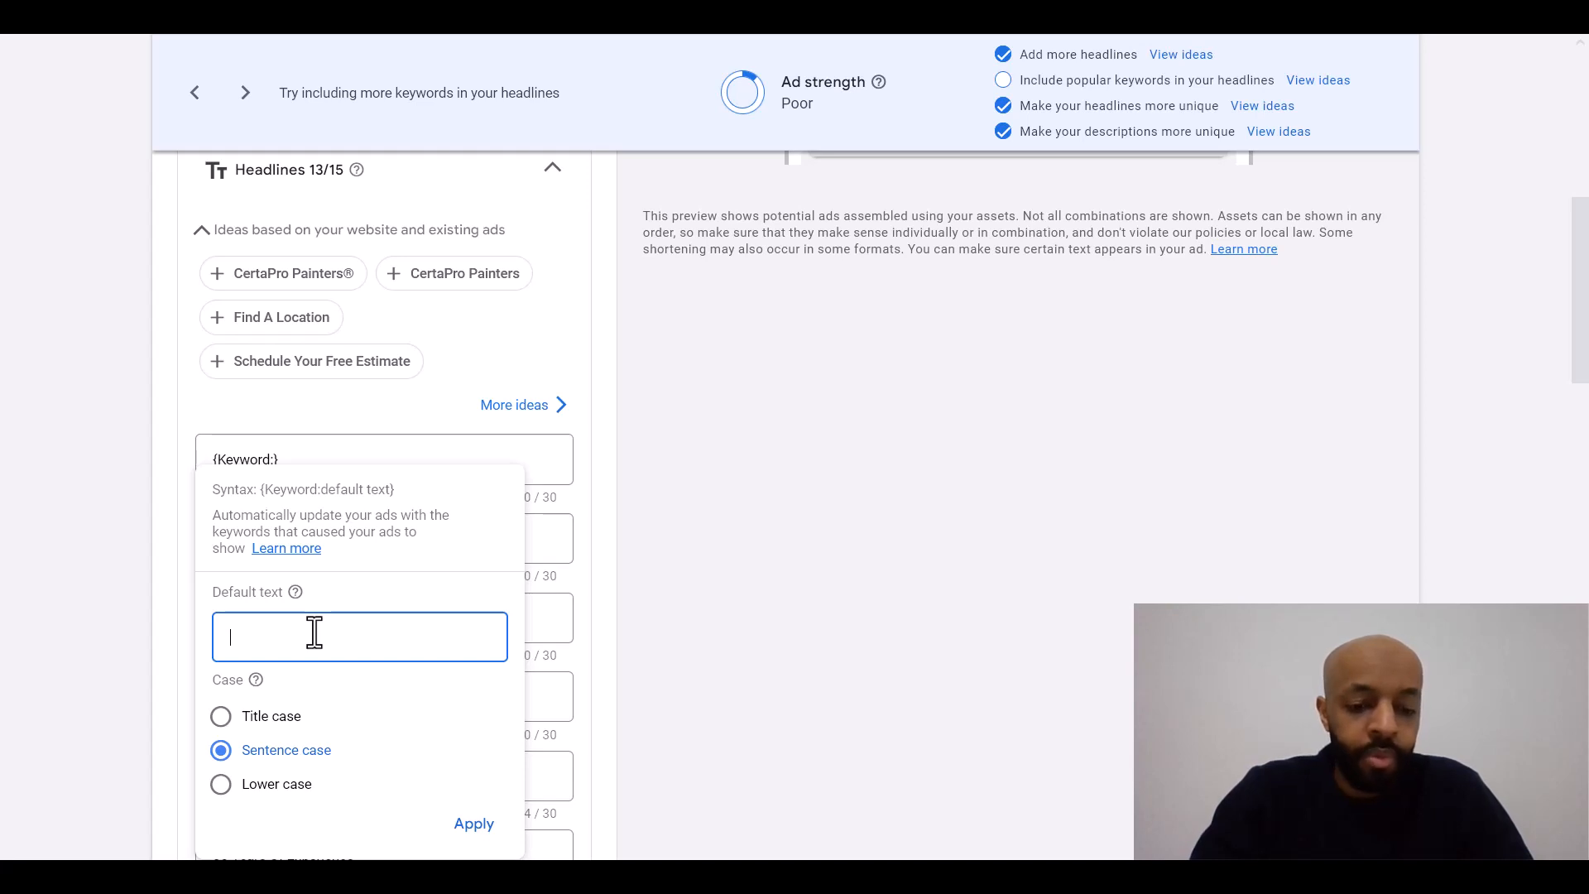
{"action": "type", "text": "Hom"}
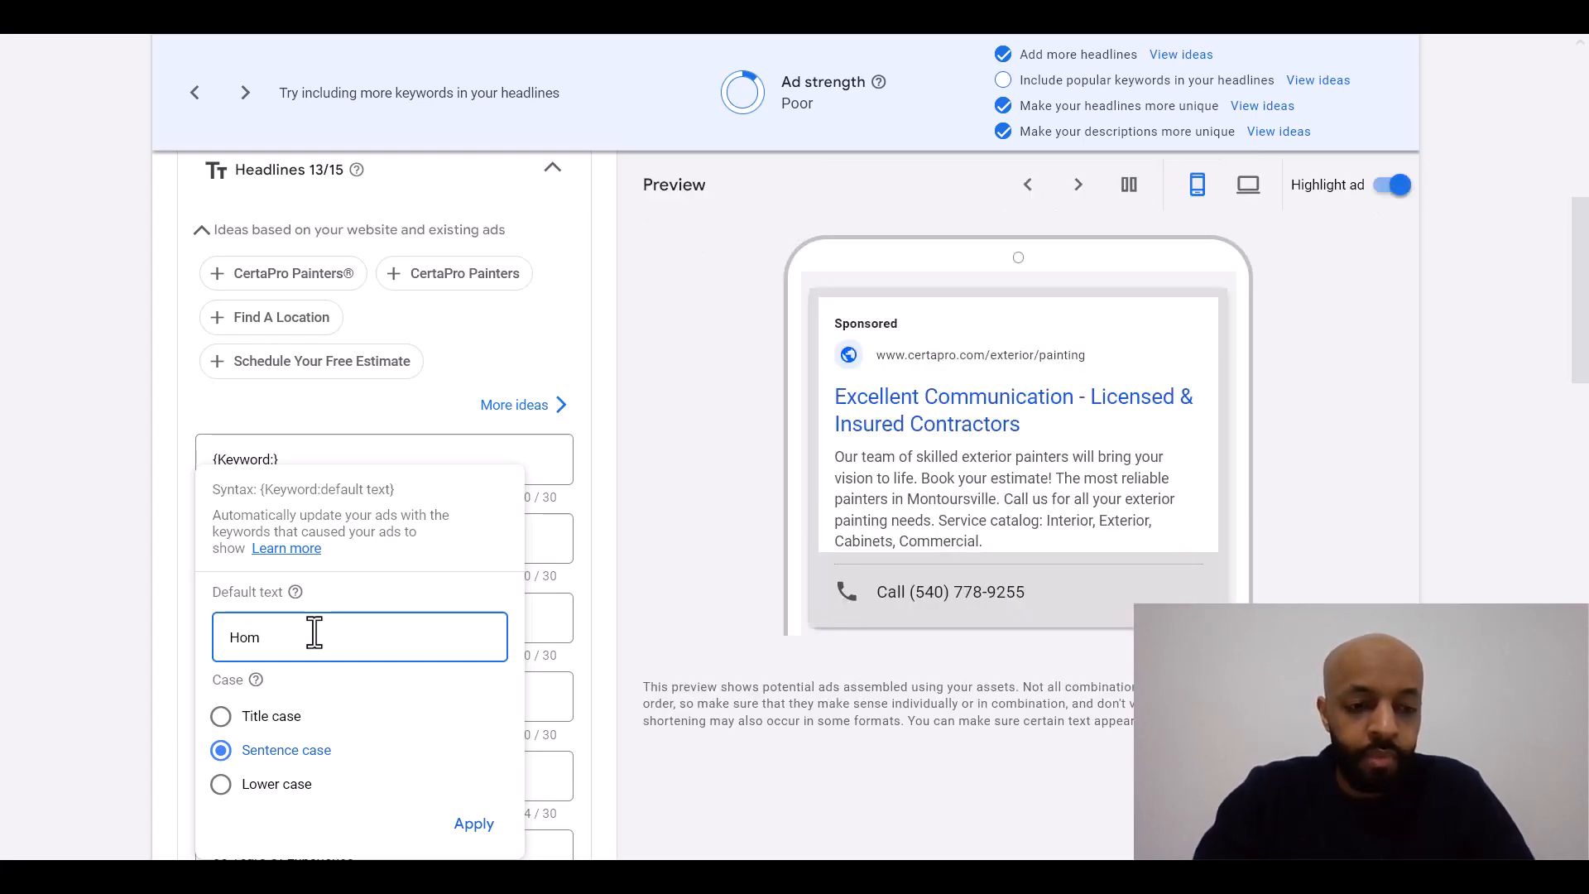
{"action": "type", "text": "e"}
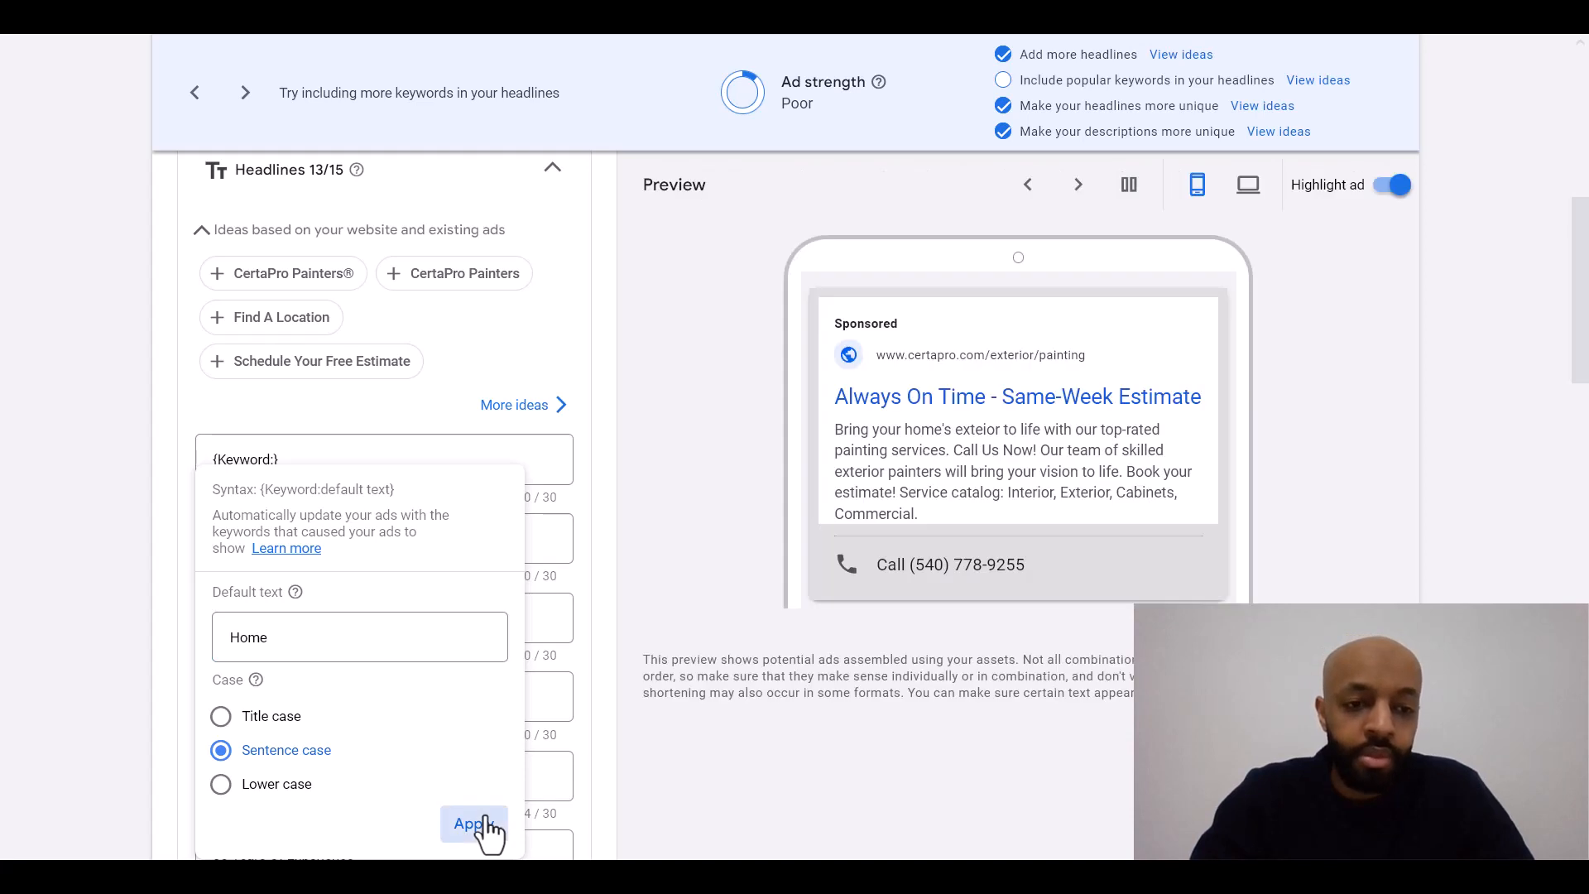
{"action": "left_click", "coordinate": [484, 824]}
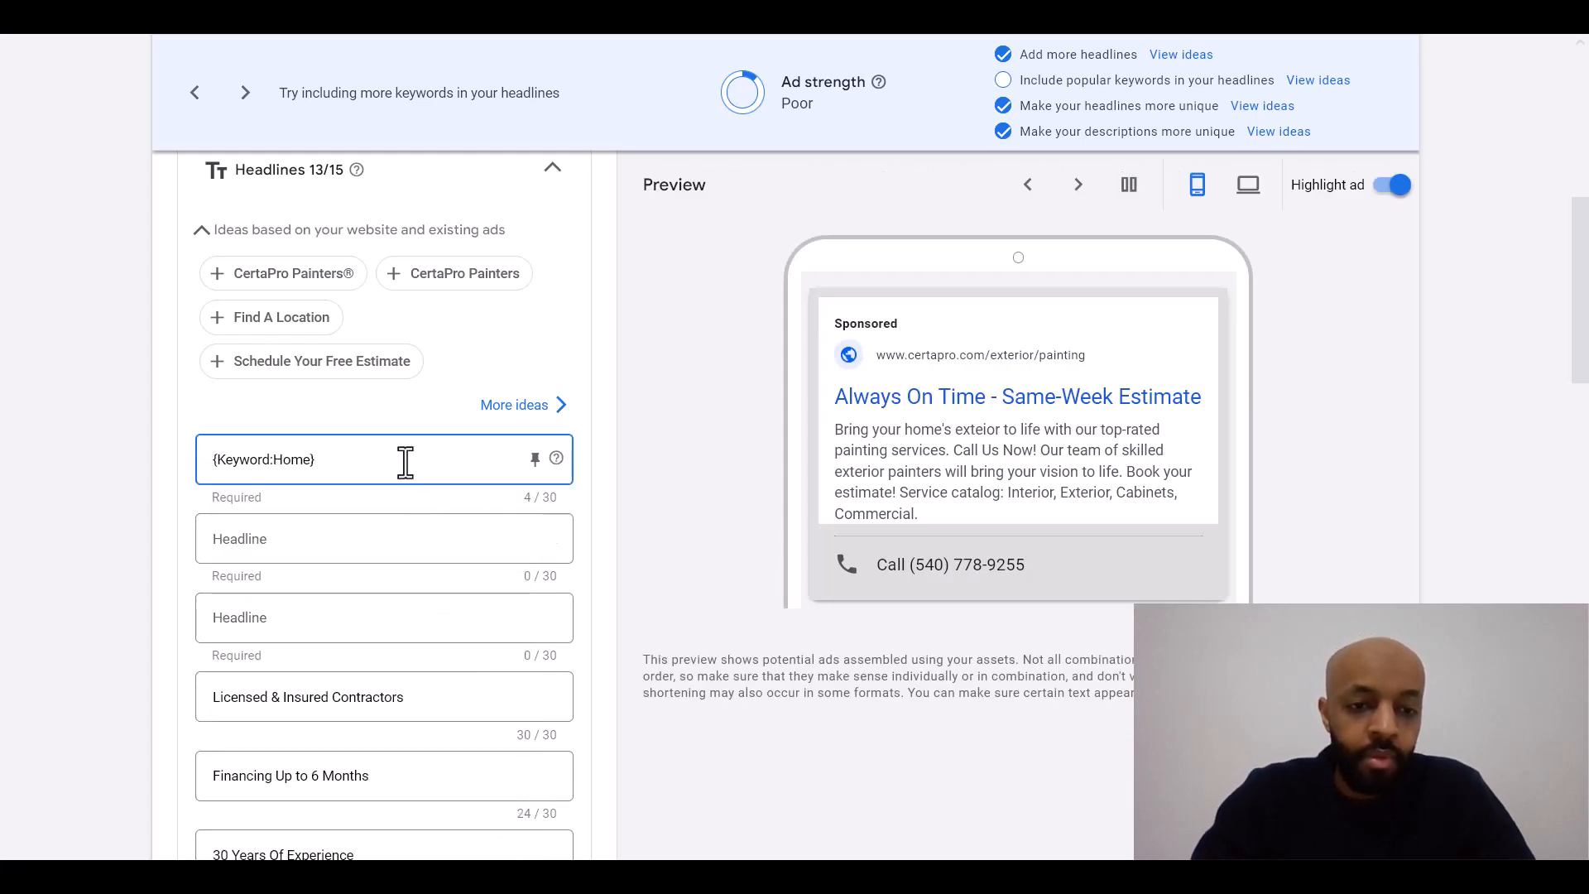
Complete the first headline by adding "Painters In Area" after the {Keyword:Home} insertion
{"action": "type", "text": "Pain"}
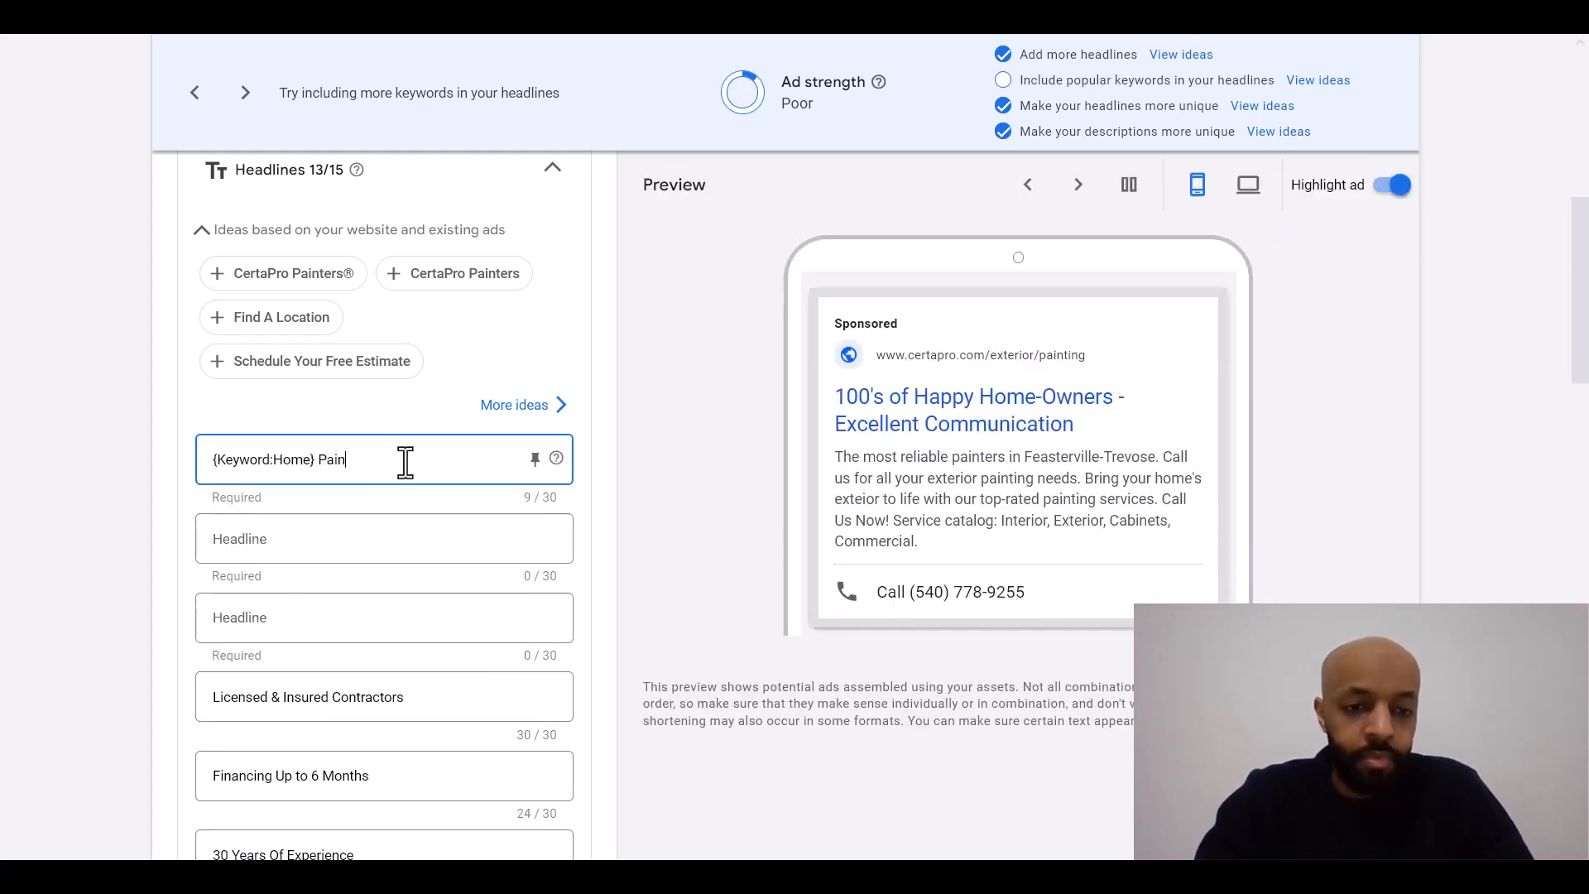
{"action": "type", "text": "ters I"}
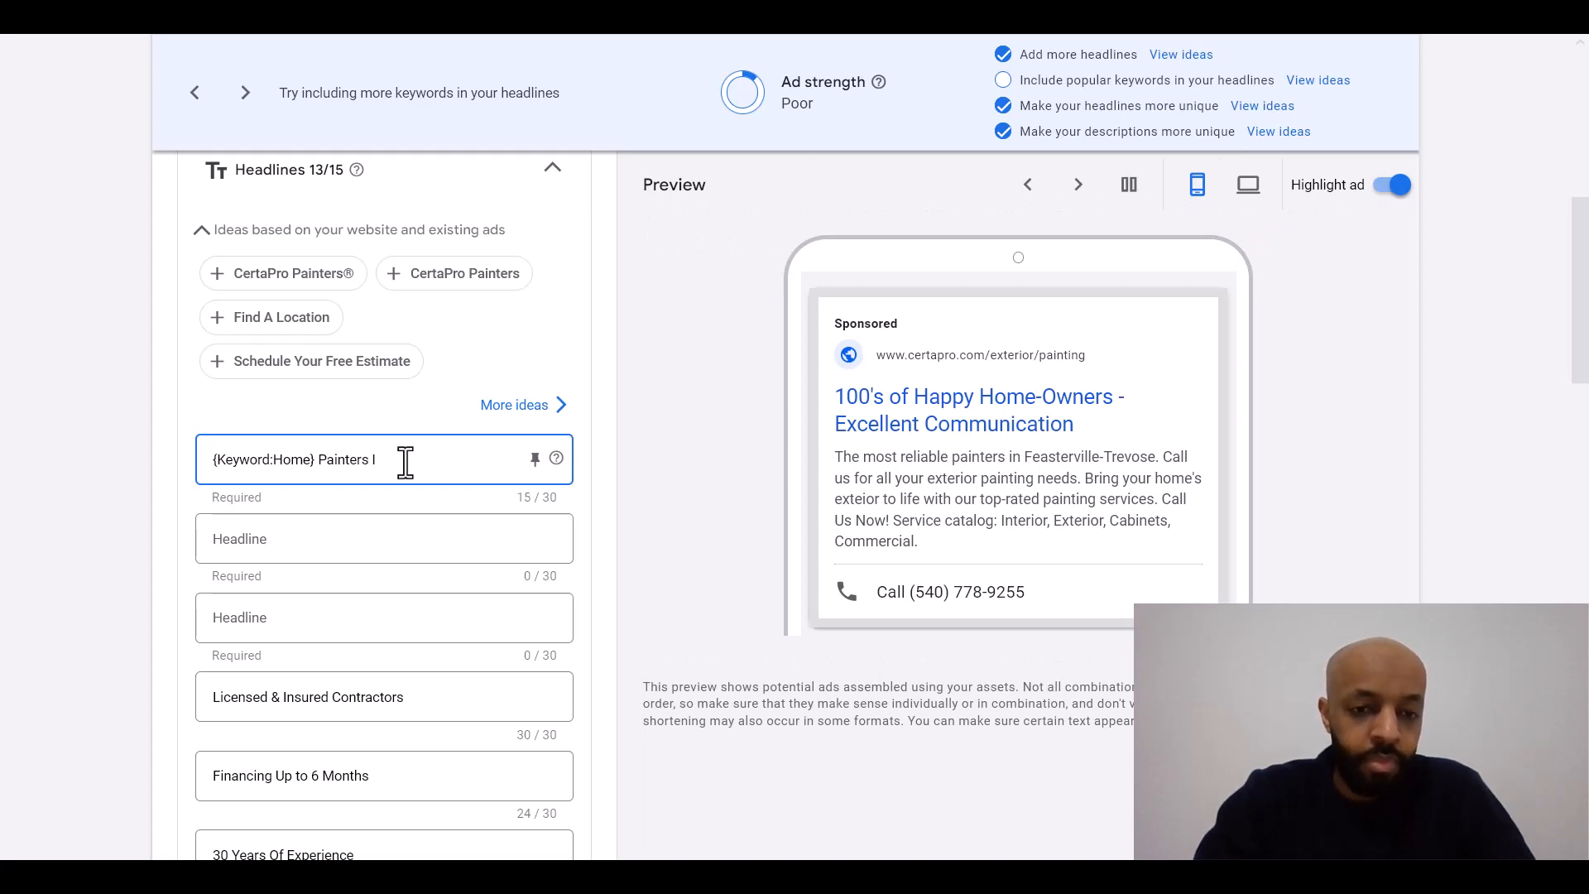
{"action": "type", "text": "n"}
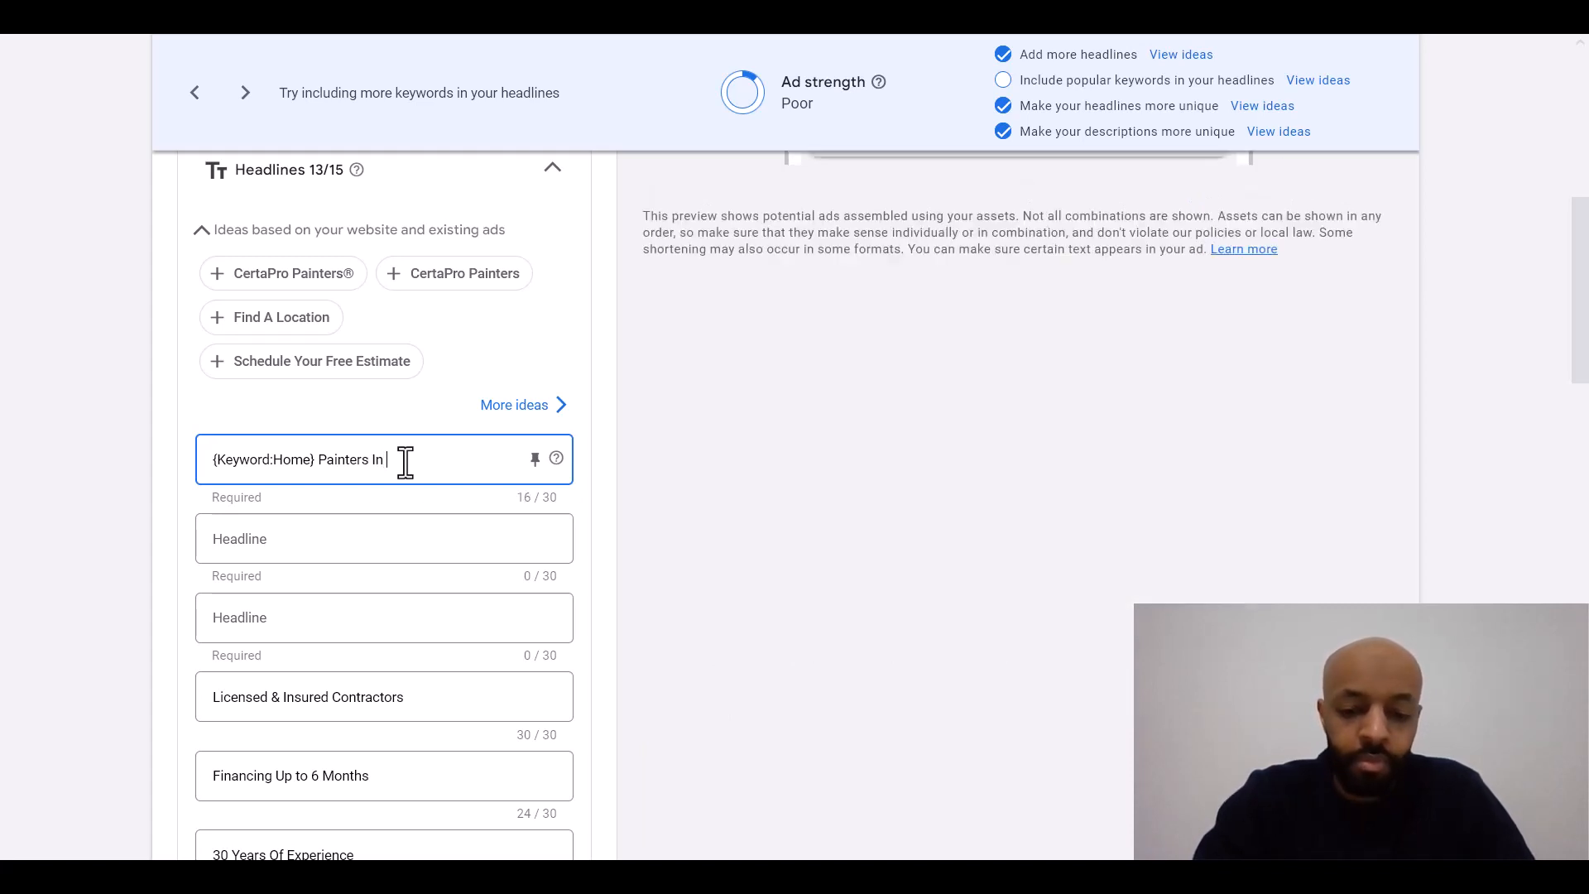
{"action": "type", "text": " Area"}
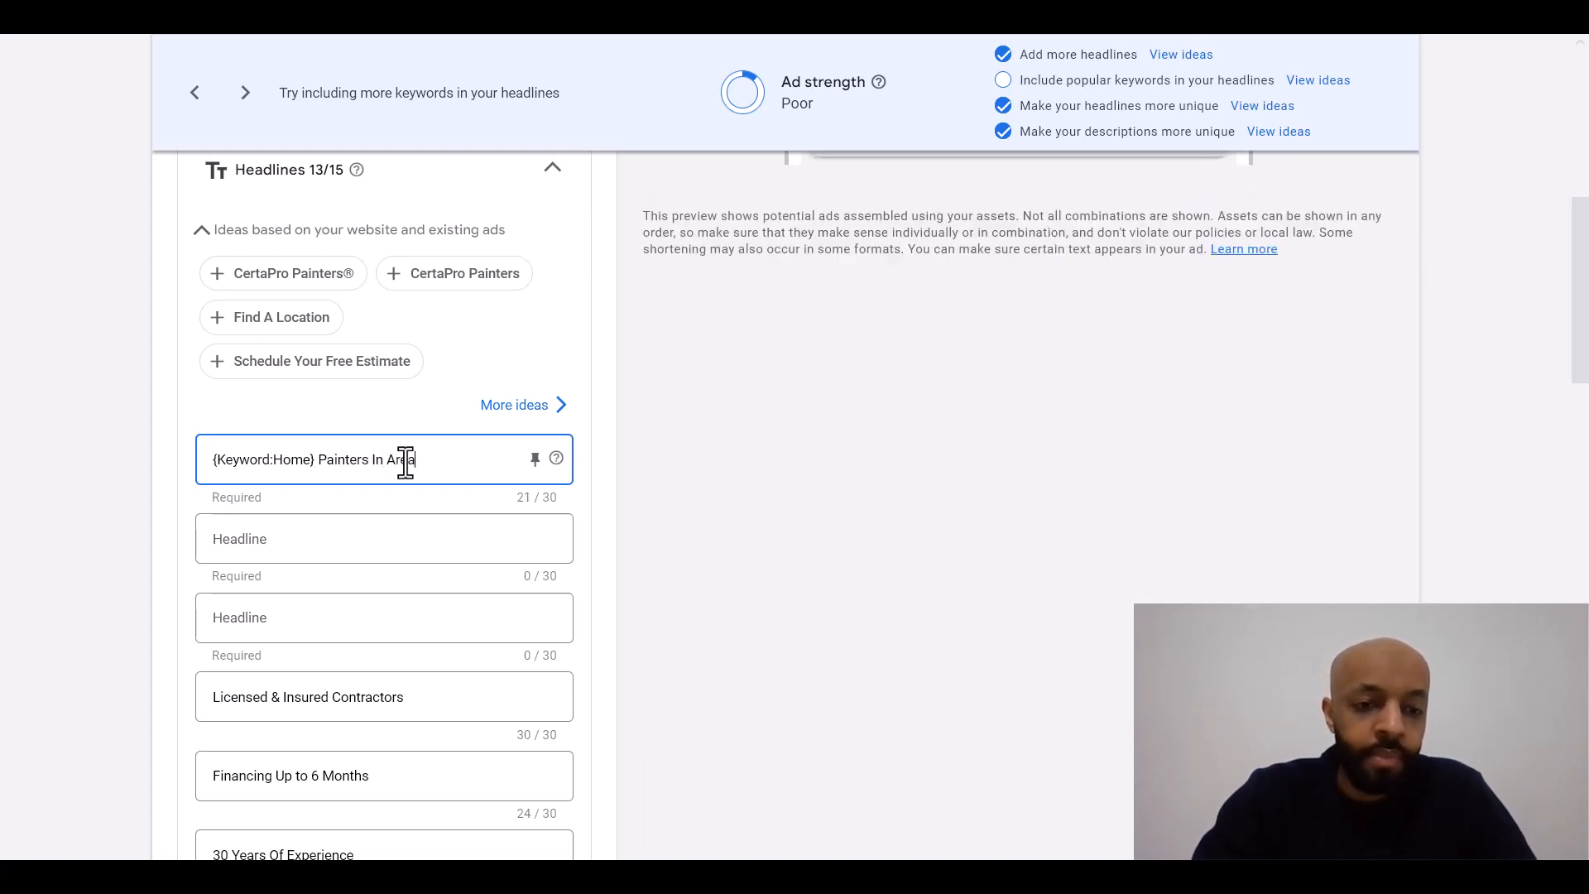
Add a keyword insertion with the default text "House" in sentence case to the second headline
{"action": "left_click", "coordinate": [348, 536]}
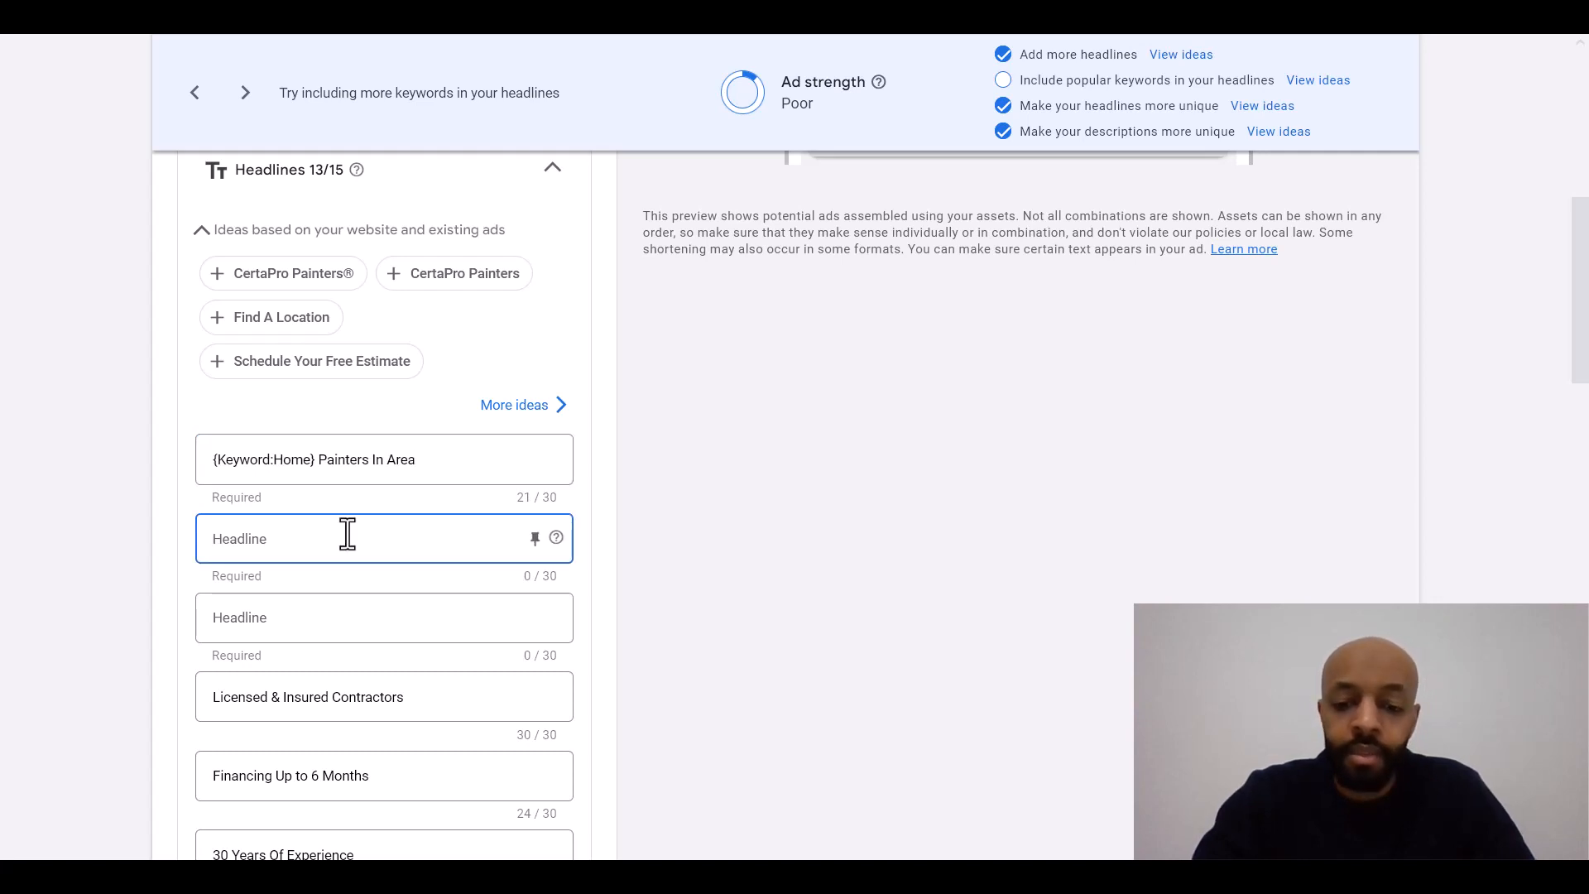
{"action": "type", "text": "{"}
{"action": "left_click", "coordinate": [319, 590]}
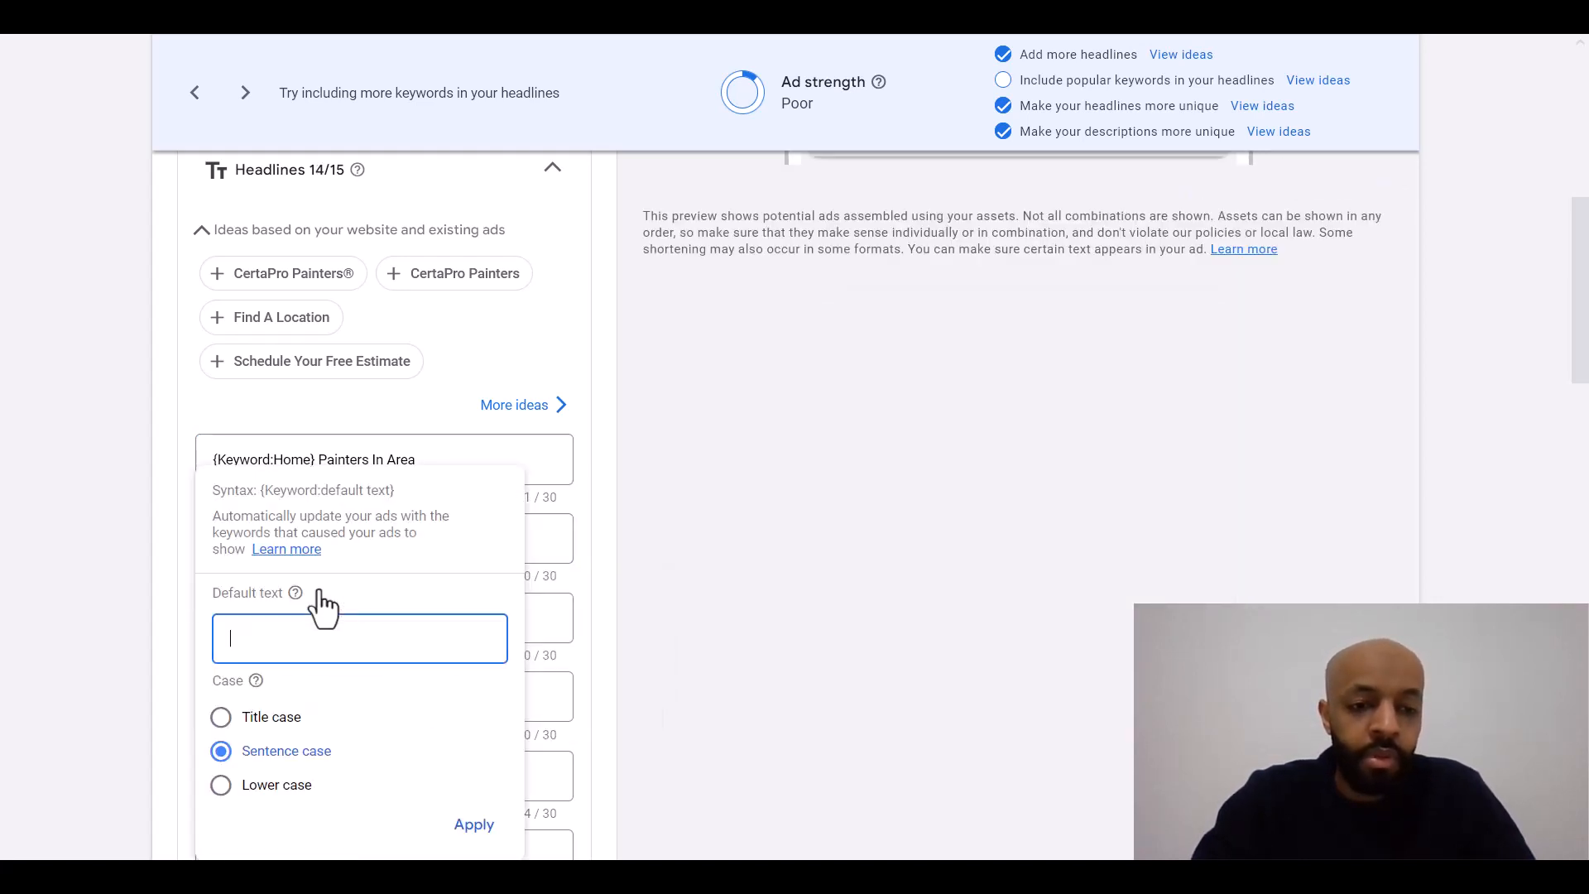
{"action": "type", "text": "House"}
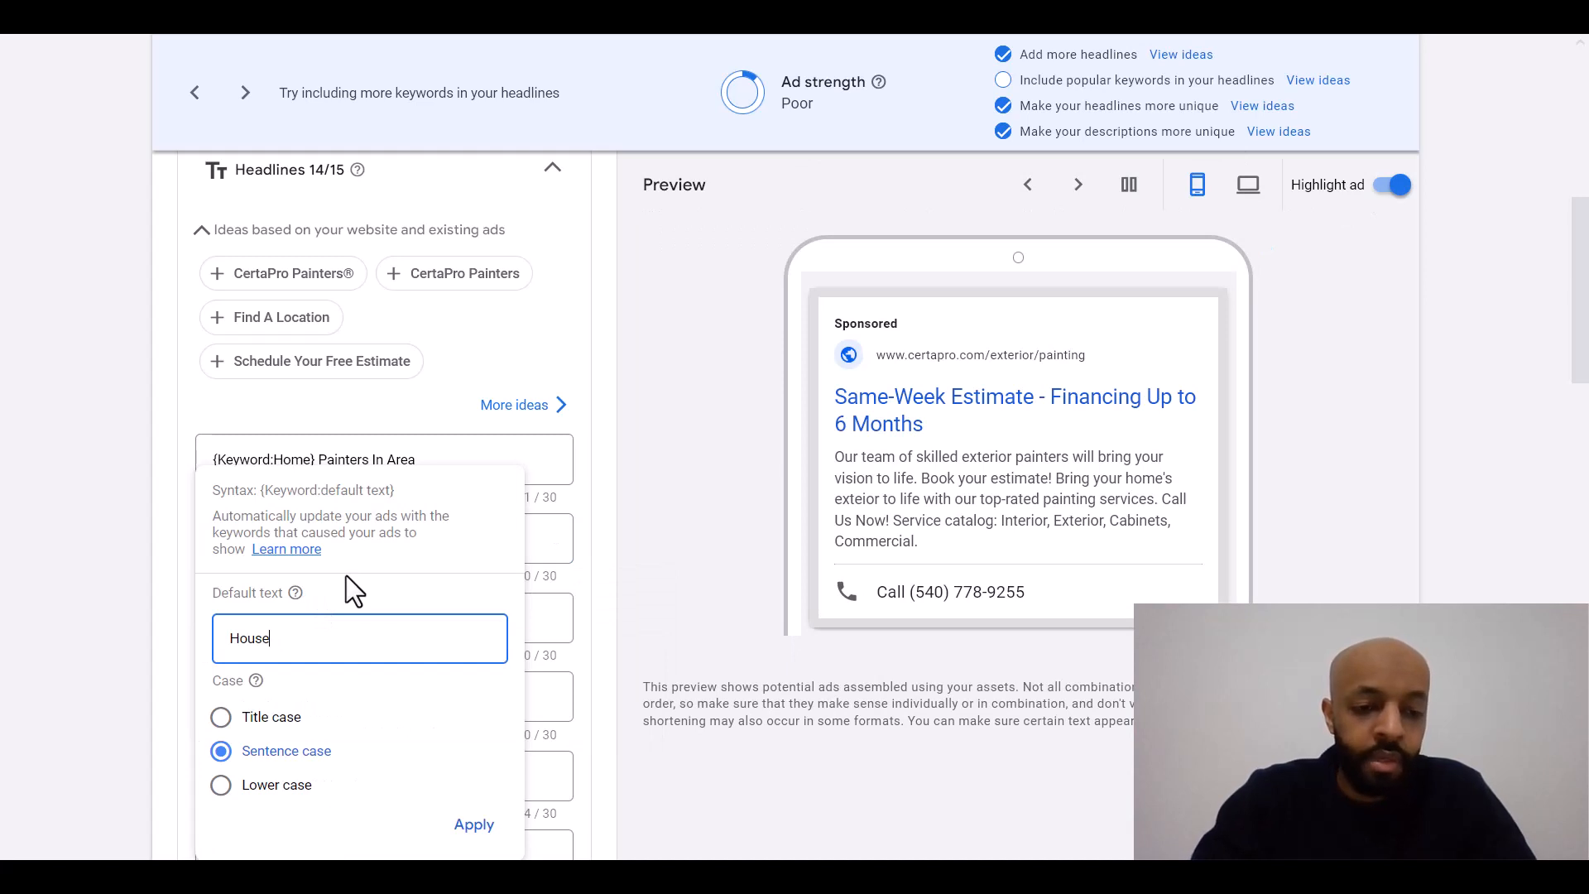
{"action": "left_click", "coordinate": [463, 827]}
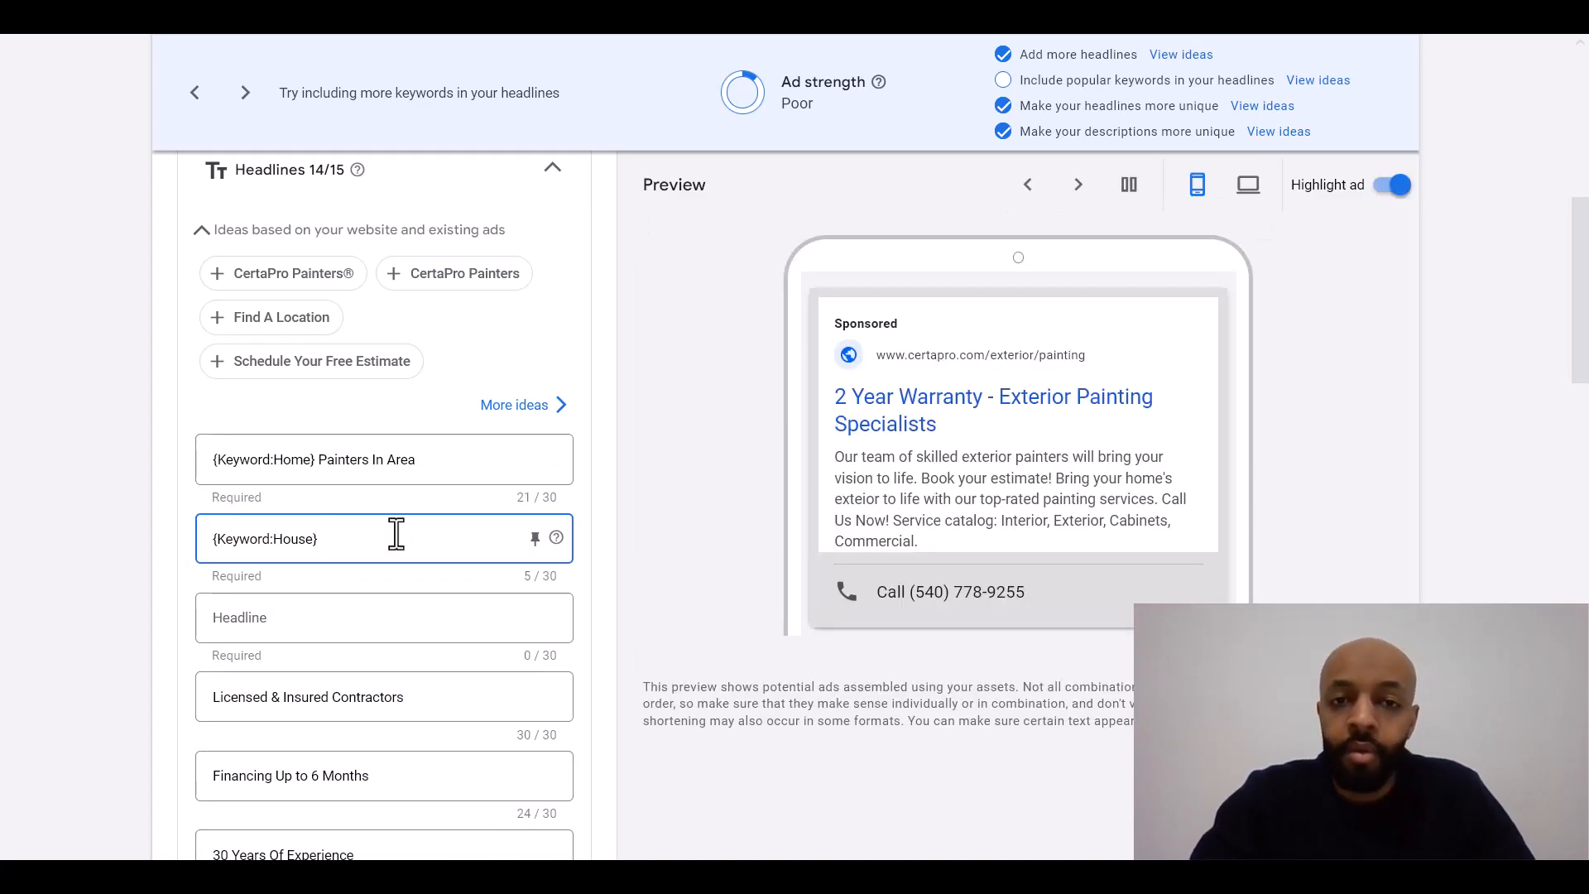
{"action": "left_click", "coordinate": [1, 503]}
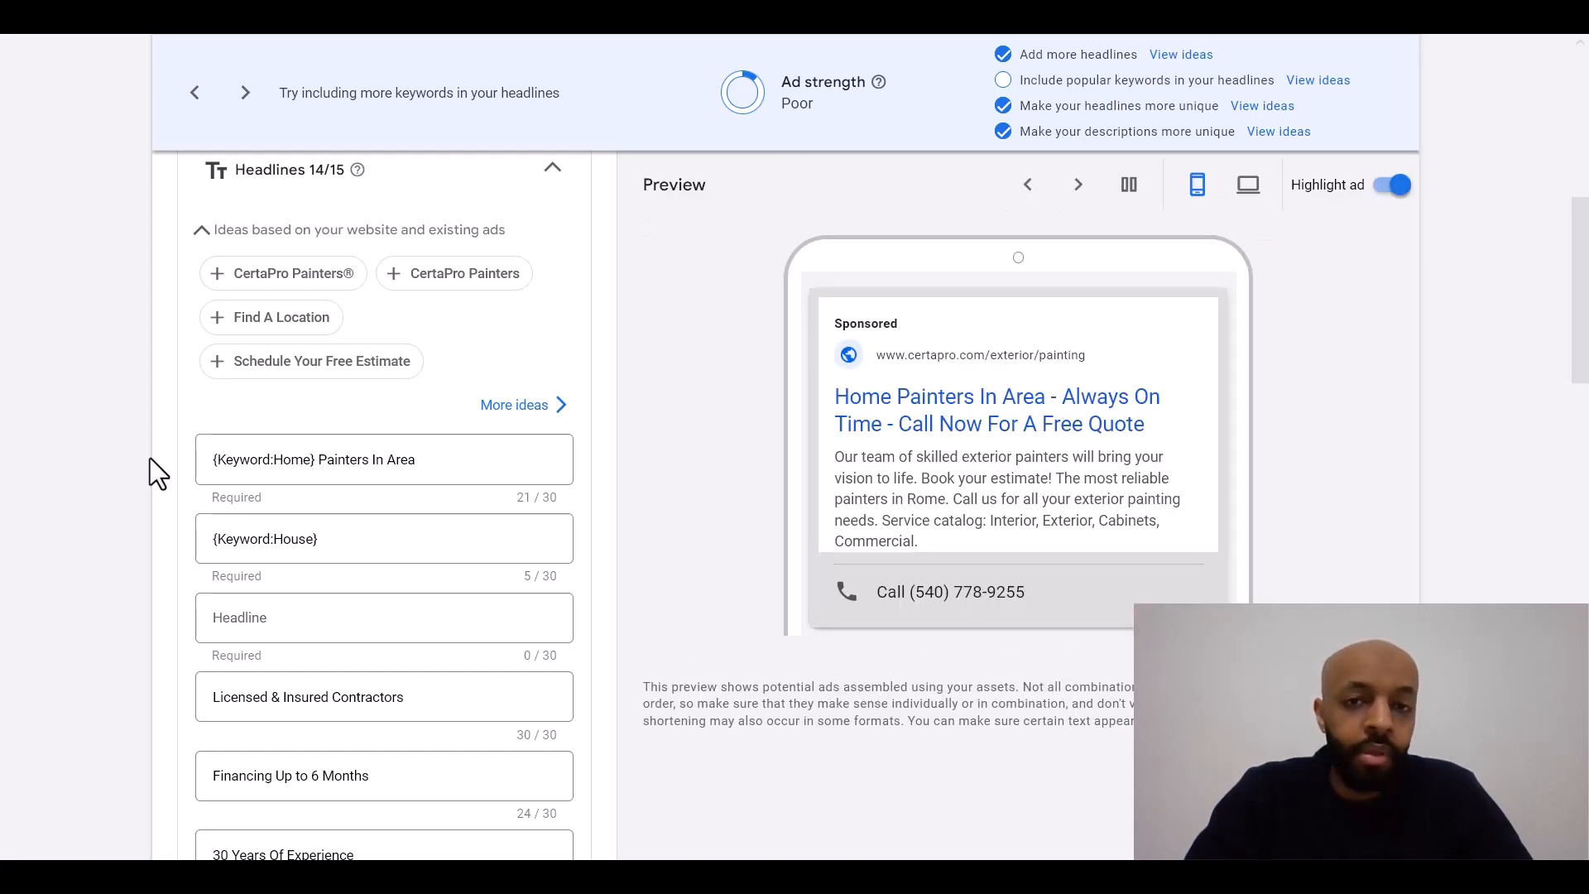
Switch to the Google Sheets keyword list and compare the interior, exterior, home/house/residential and painting contractors/companies groups
{"action": "key", "text": "ctrl+Tab"}
{"action": "left_click", "coordinate": [768, 392]}
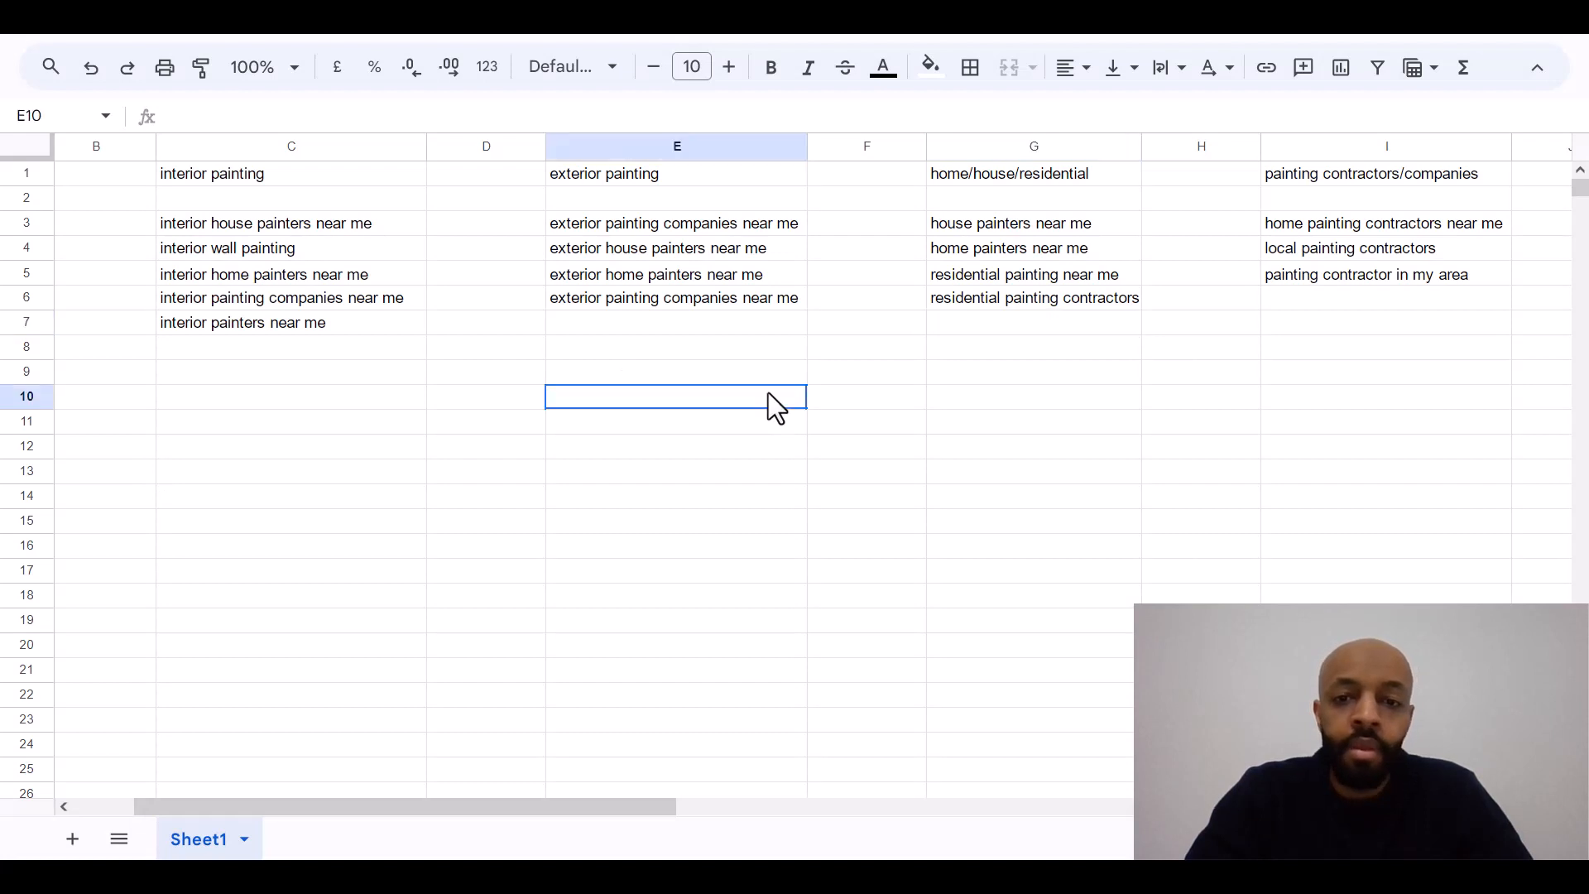
{"action": "left_click", "coordinate": [699, 328]}
{"action": "scroll", "coordinate": [698, 328], "scroll_direction": "right", "scroll_amount": 2}
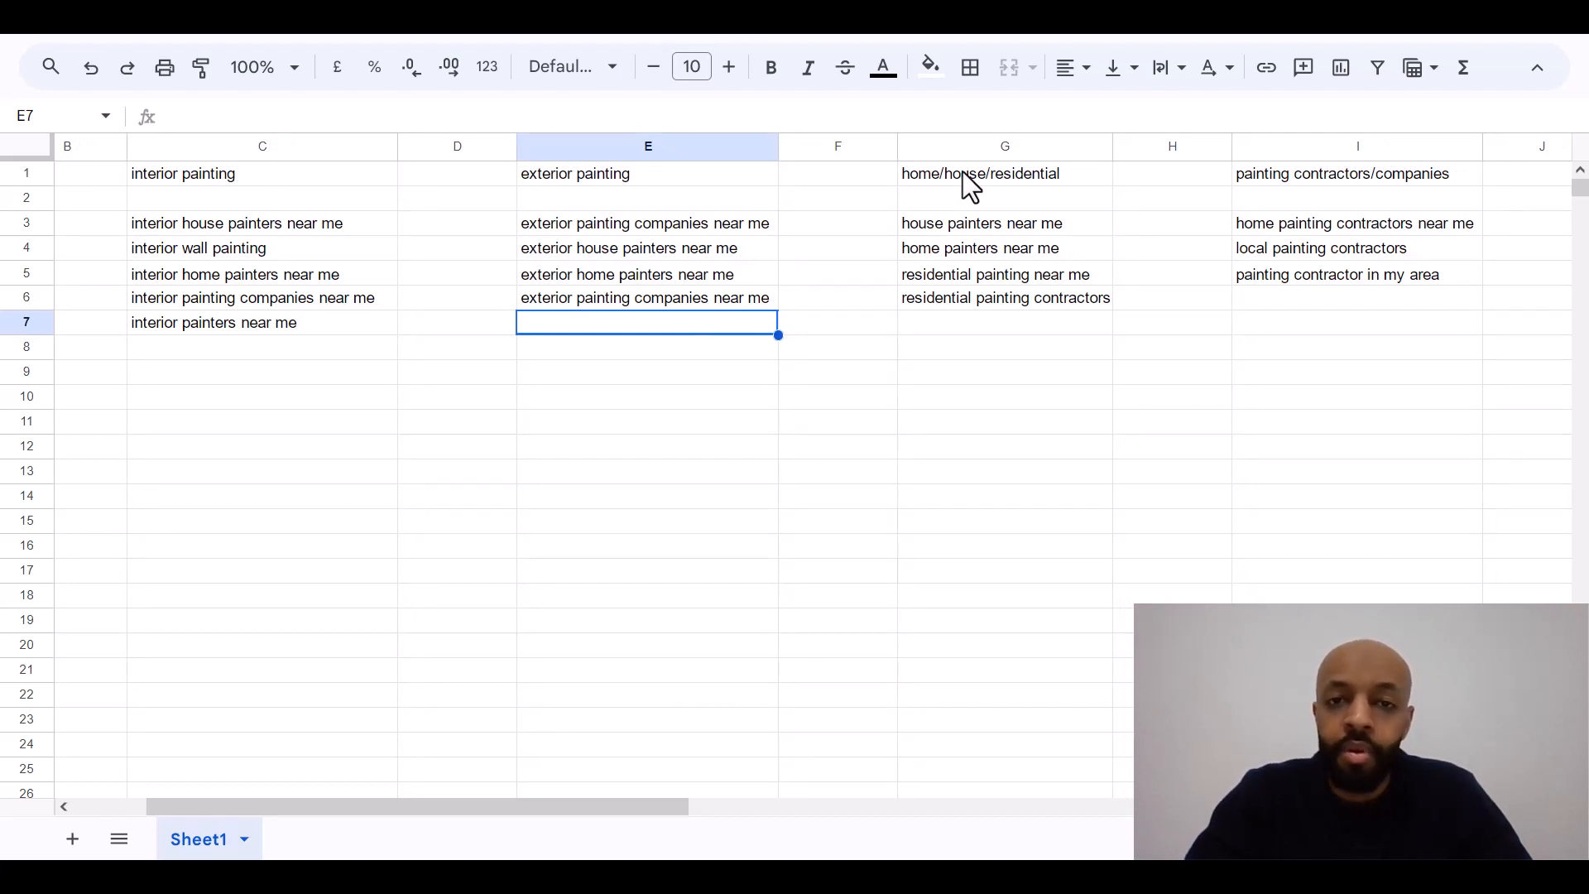
{"action": "left_click", "coordinate": [1019, 334]}
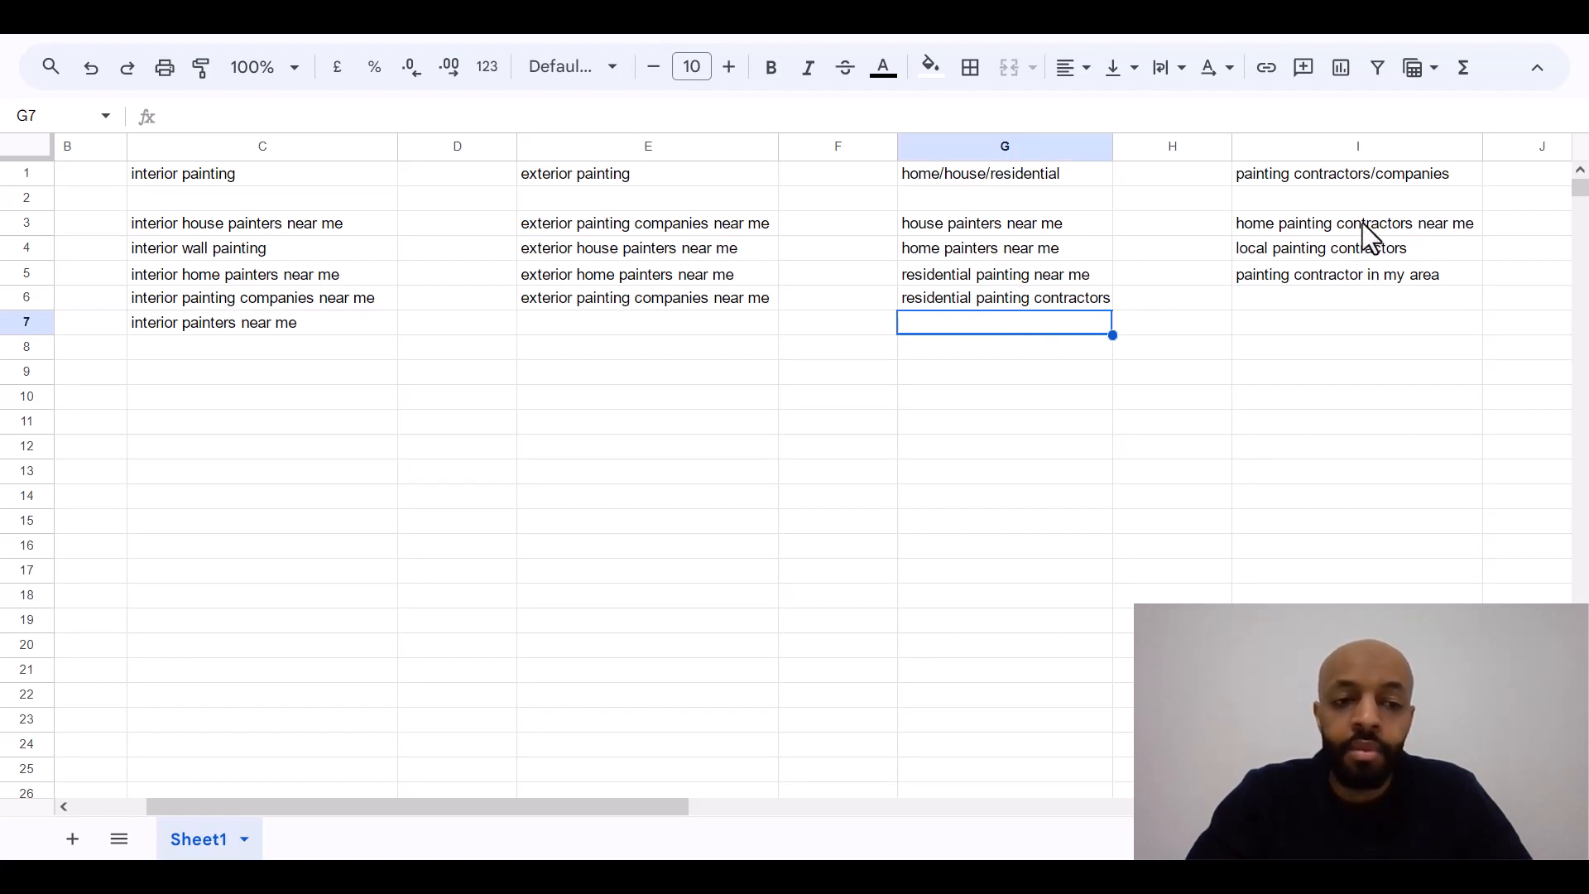
{"action": "left_click", "coordinate": [314, 352]}
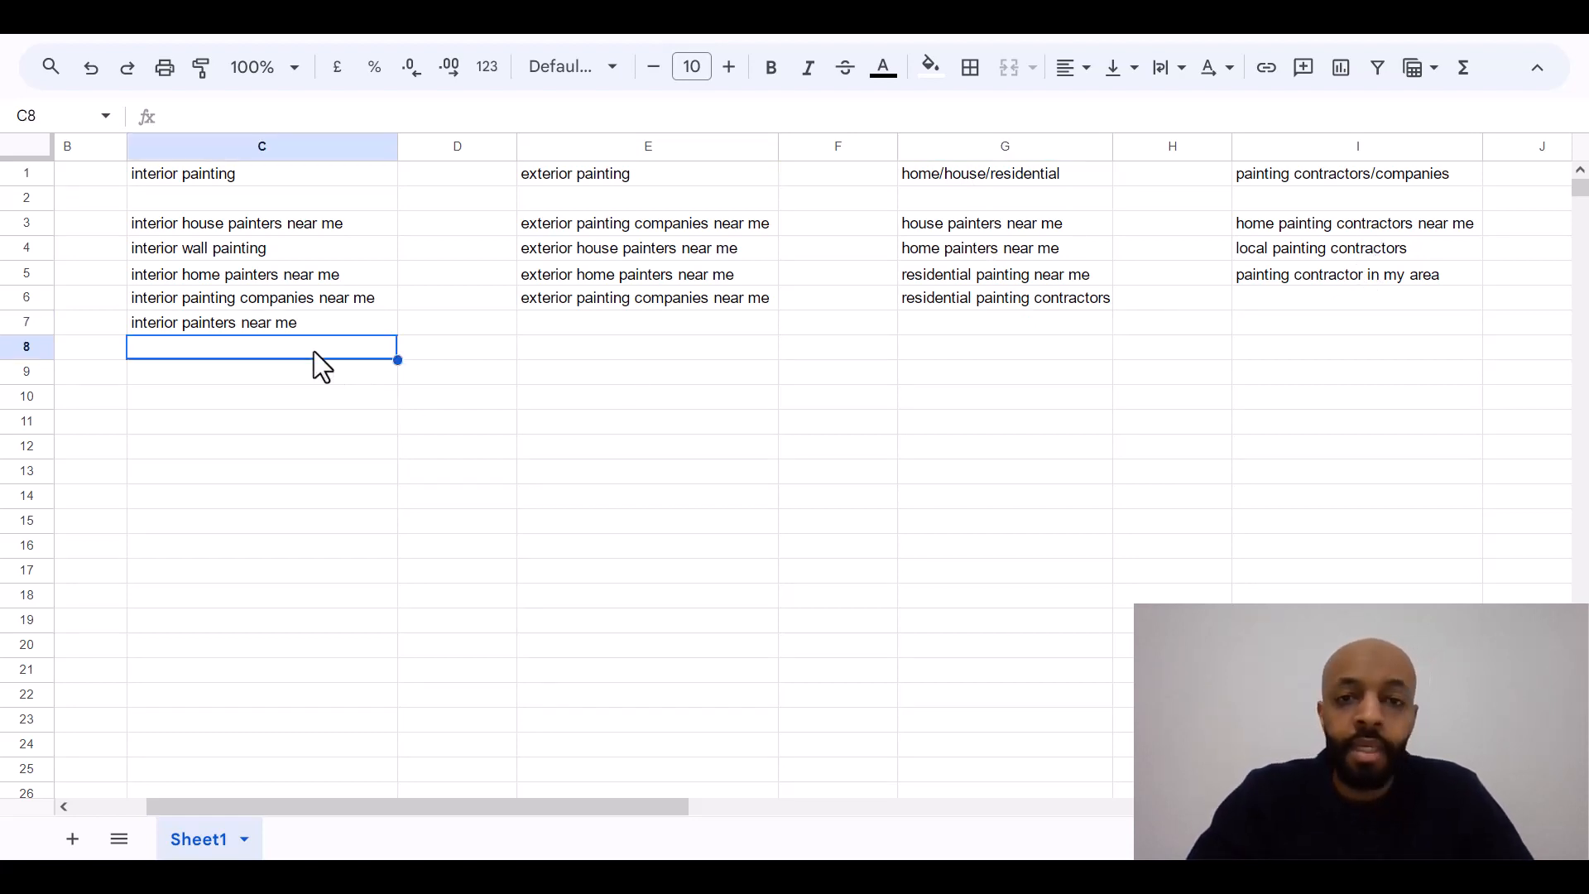
{"action": "left_click", "coordinate": [542, 347]}
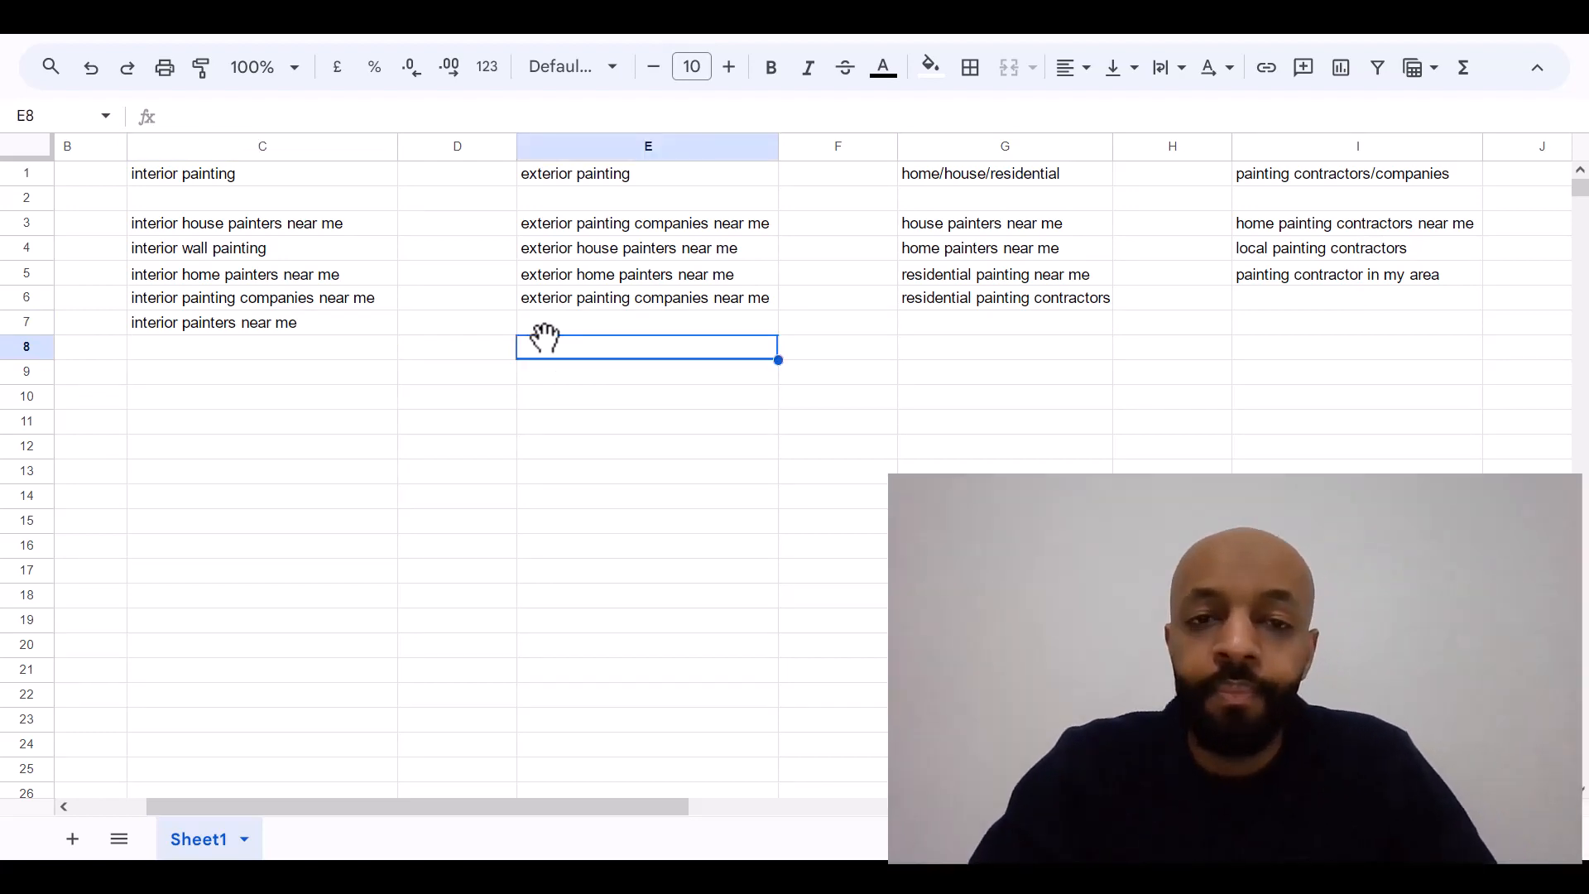